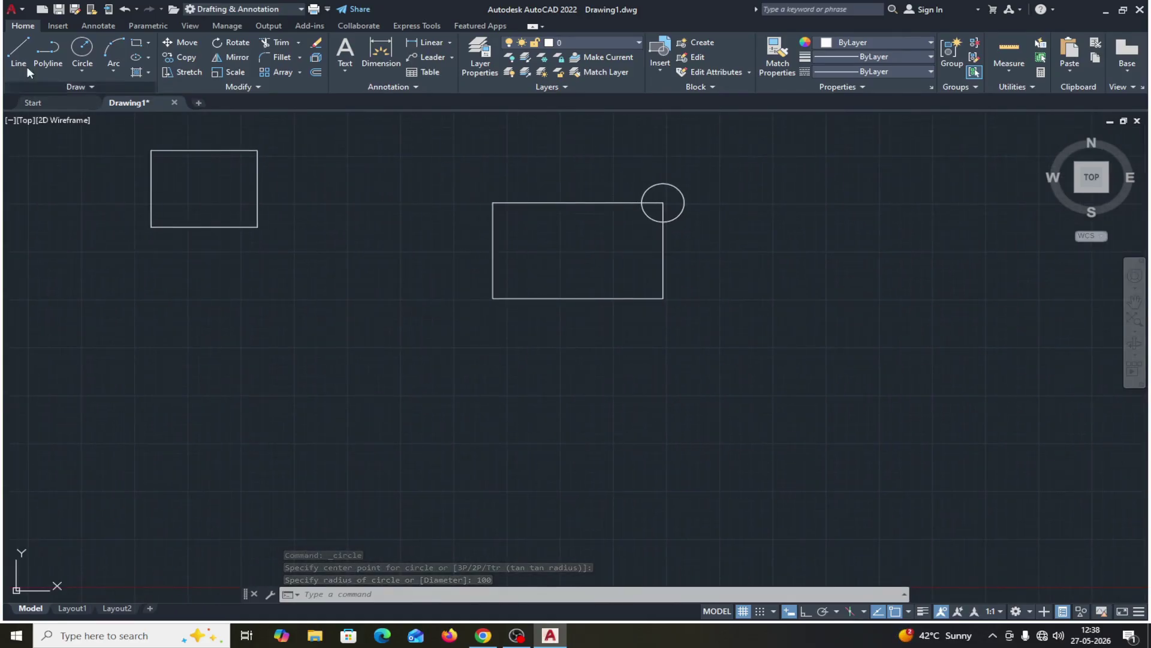
Step: Draw a horizontal line 1000 units long below the rectangles, with Ortho mode turned on
left_click(20, 53)
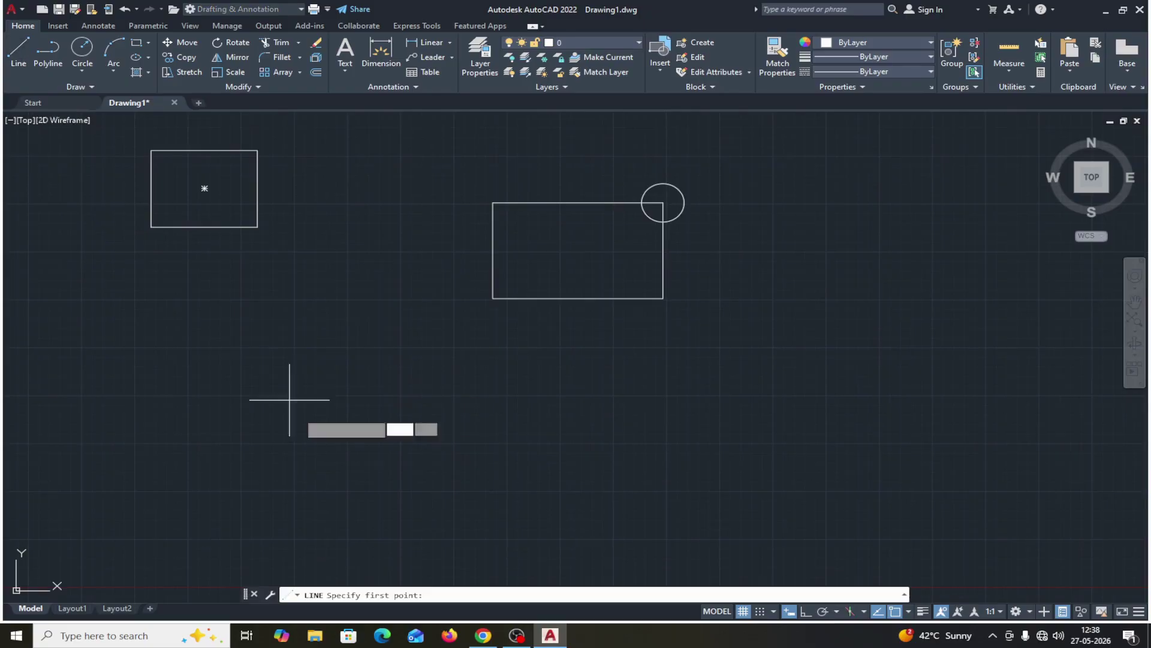
left_click(342, 472)
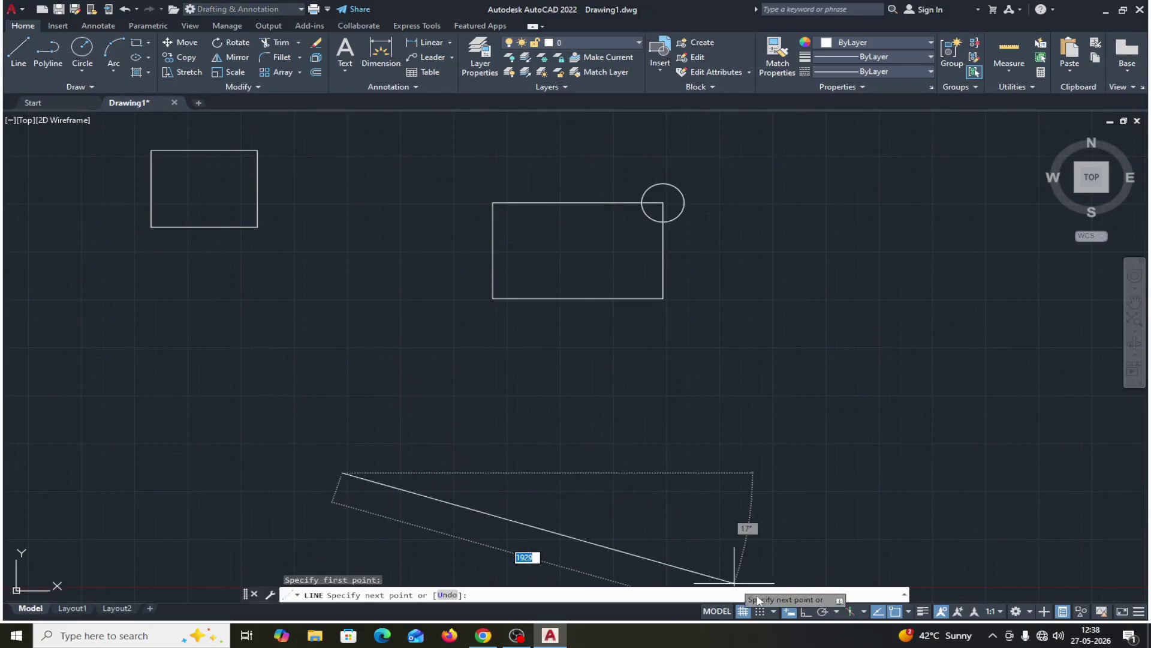
key("F8")
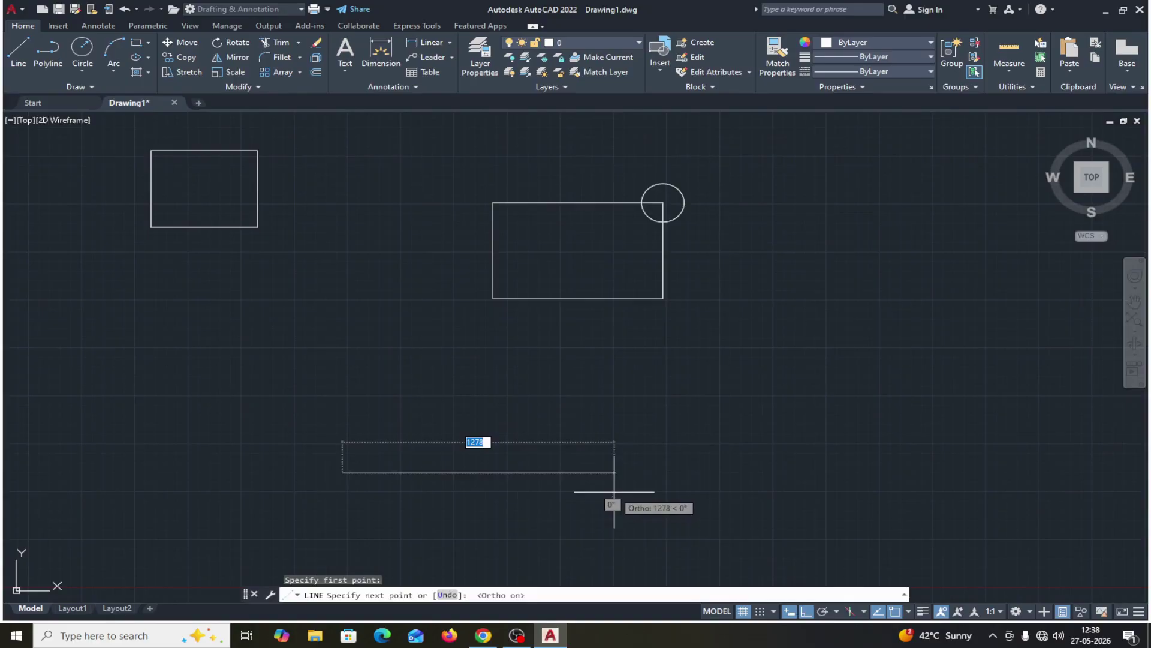
type("100")
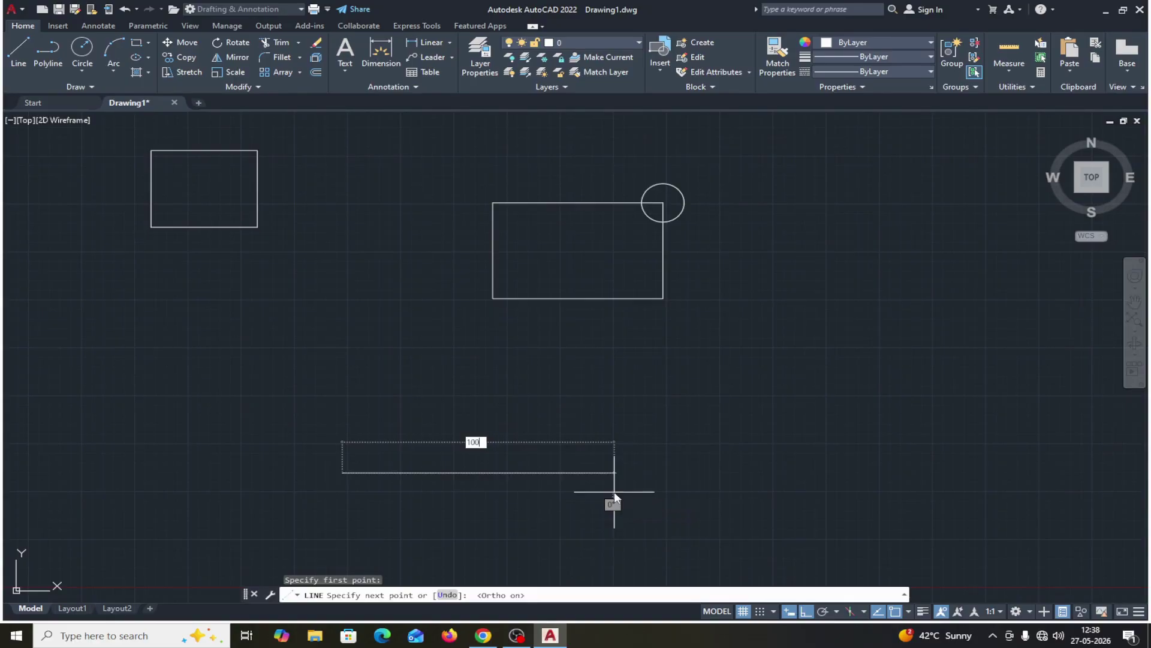
type("0")
key("Return")
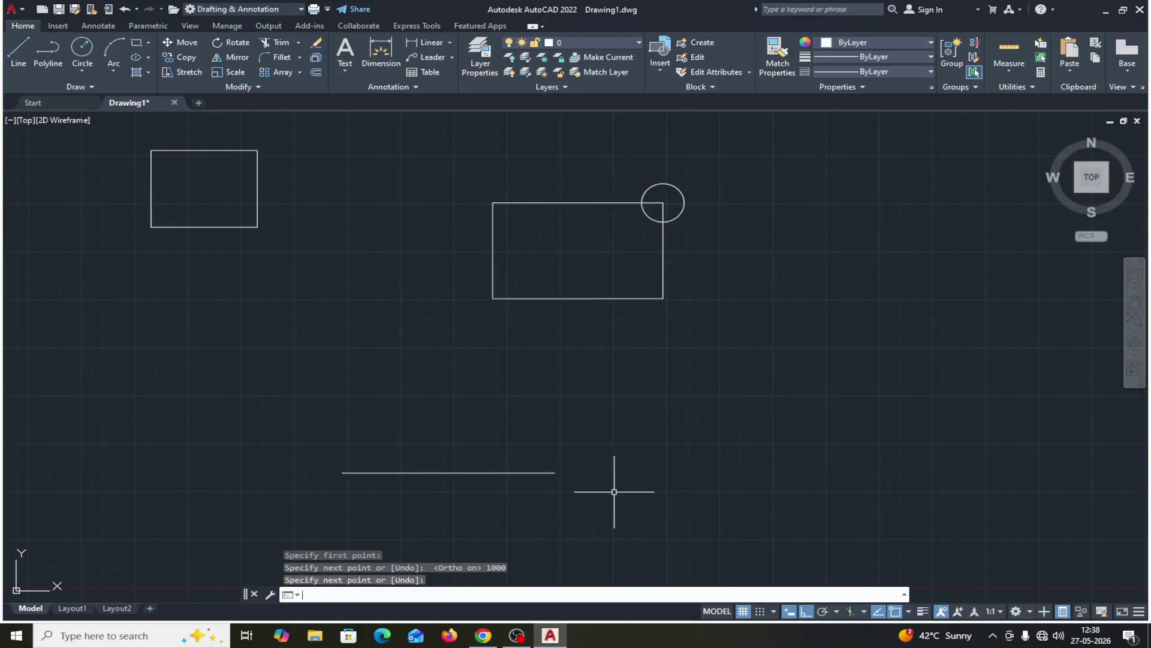
key("Return")
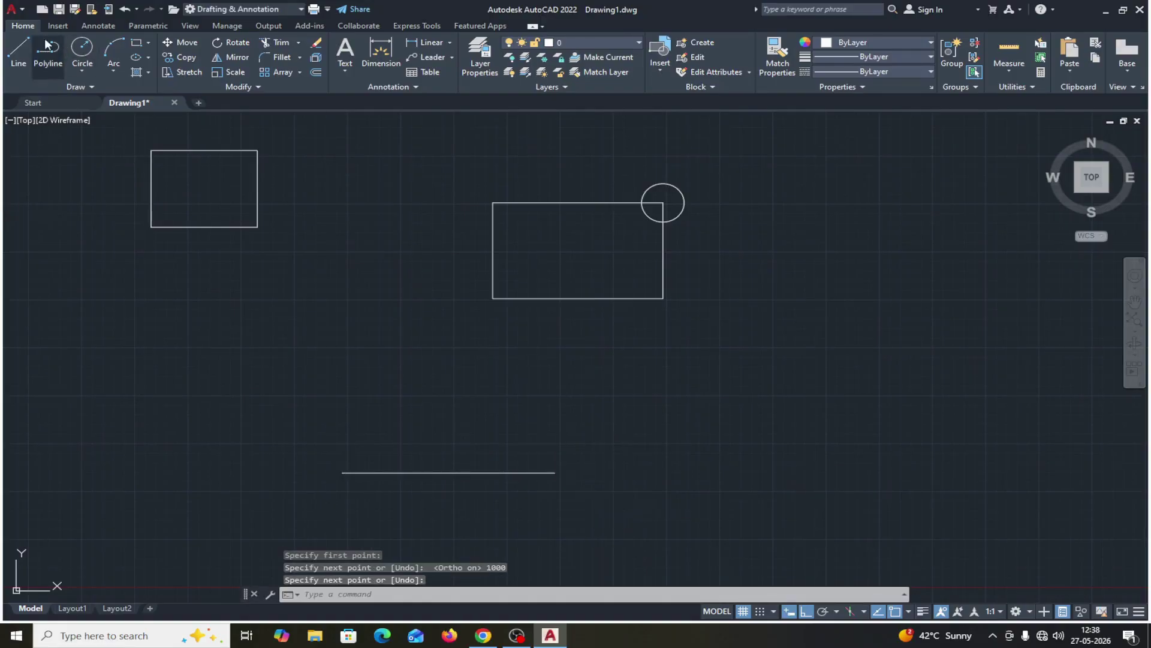
Step: Draw a short vertical line just below the starting end of the 1000-unit horizontal line
left_click(18, 49)
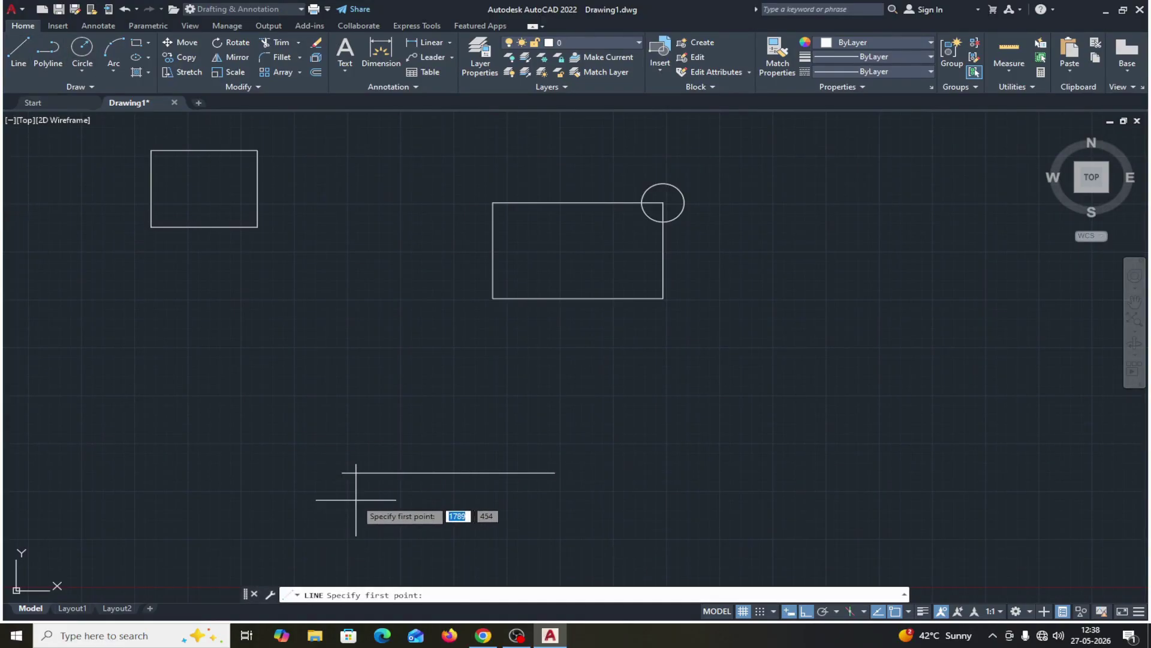
left_click(355, 499)
left_click(356, 573)
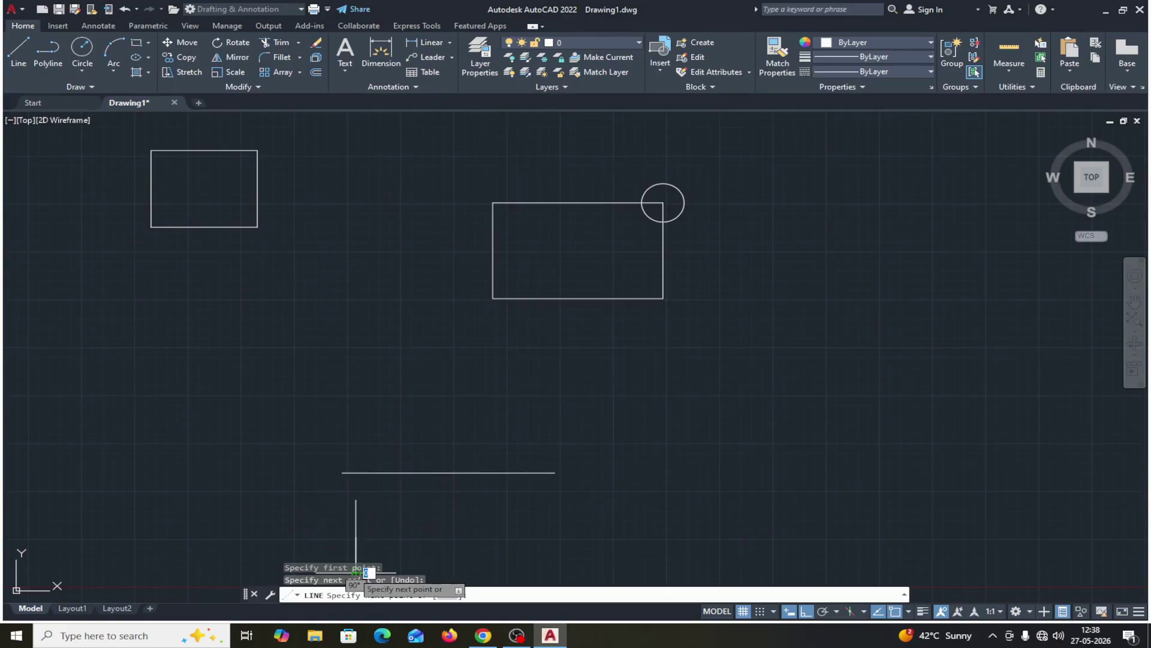
key("Return")
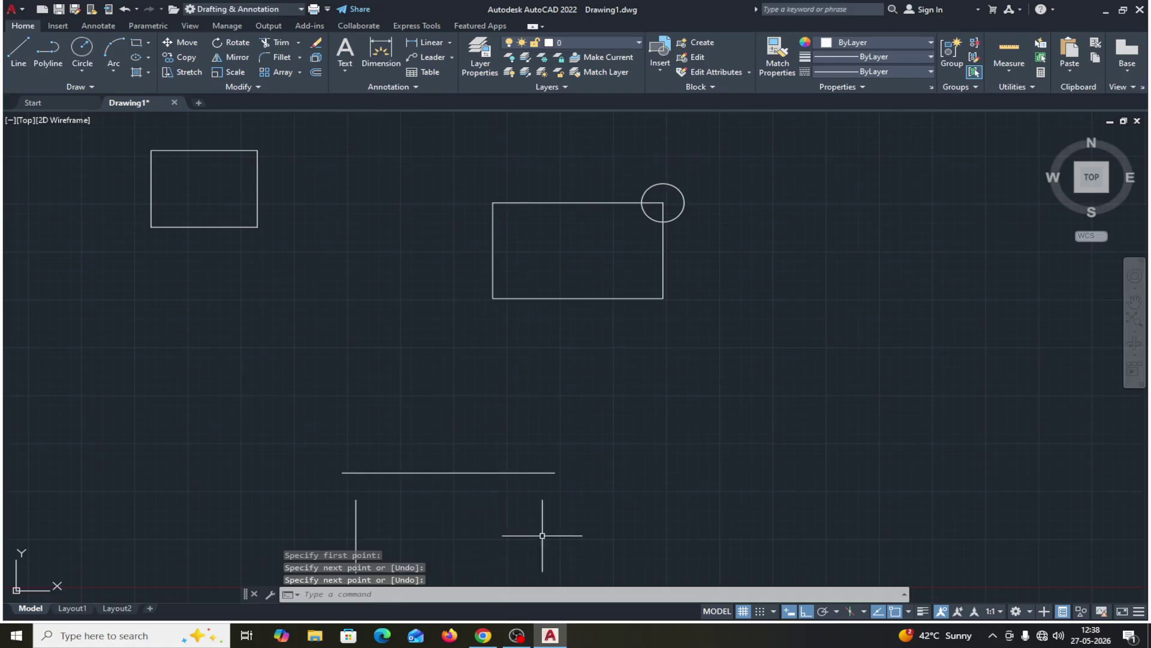
Step: Offset the short vertical line 250 units to the right three times in succession, making four evenly spaced lines
mouse_move(557, 531)
middle_mouse_down()
mouse_move(614, 476)
mouse_move(777, 530)
middle_mouse_up()
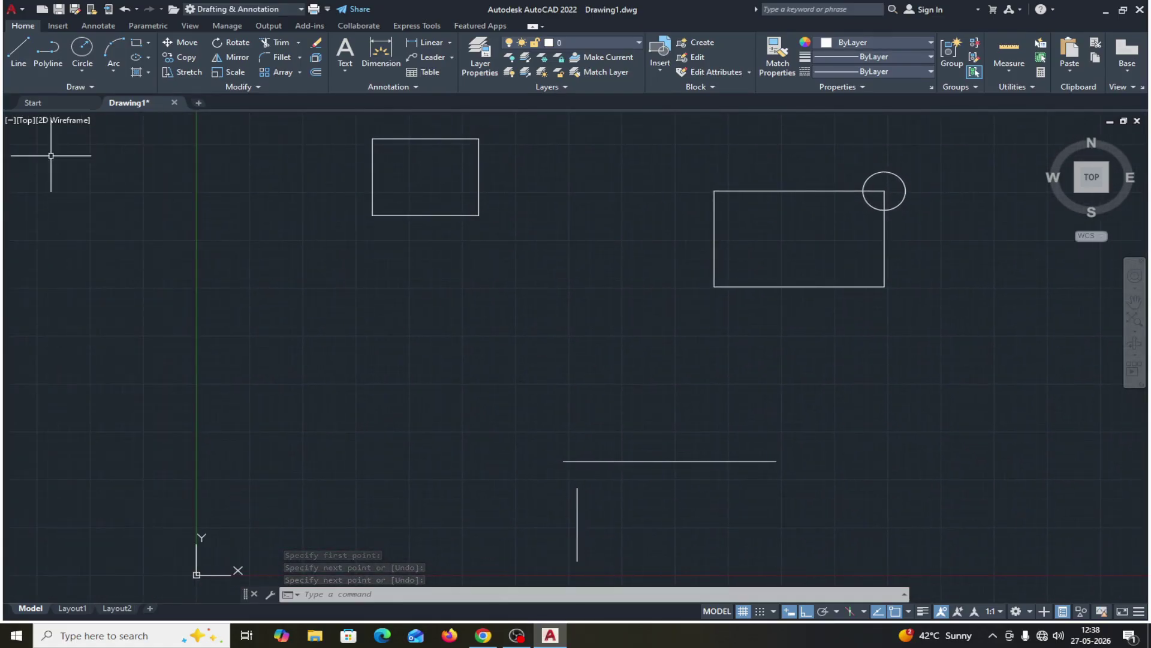
left_click(316, 73)
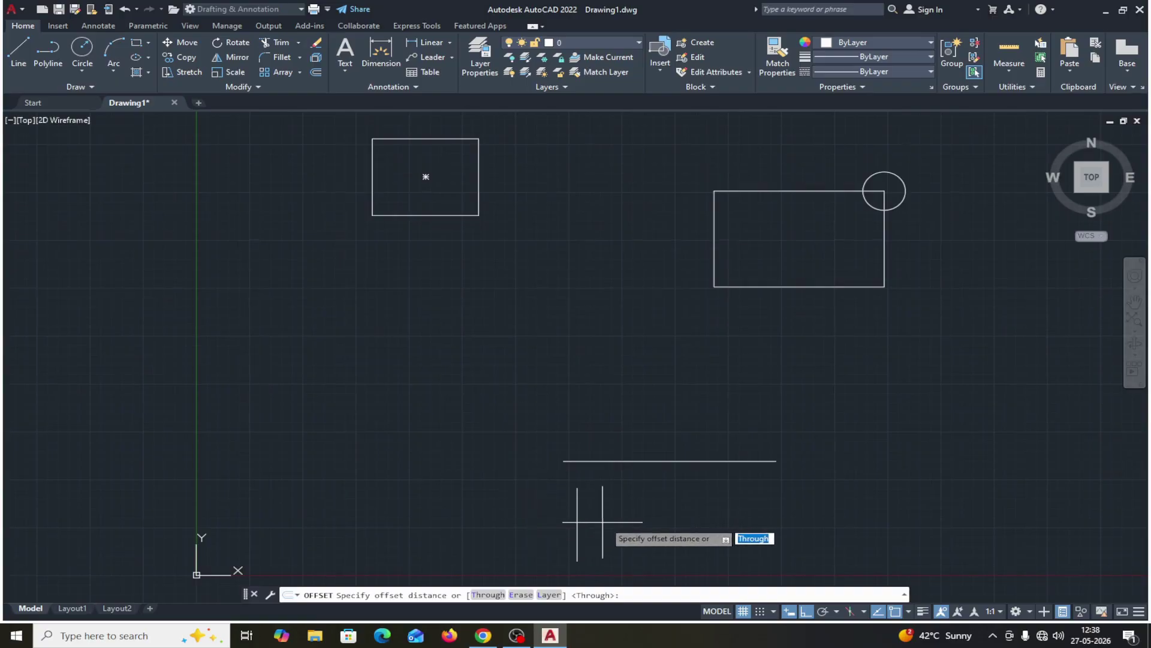
type("250")
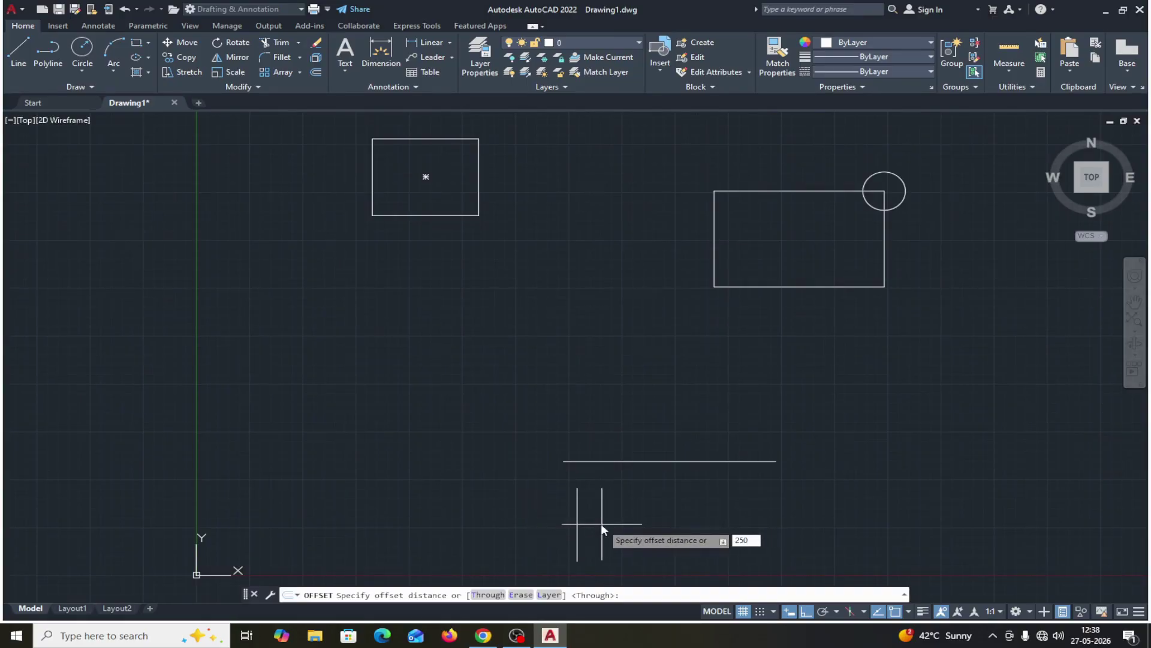
key("Return")
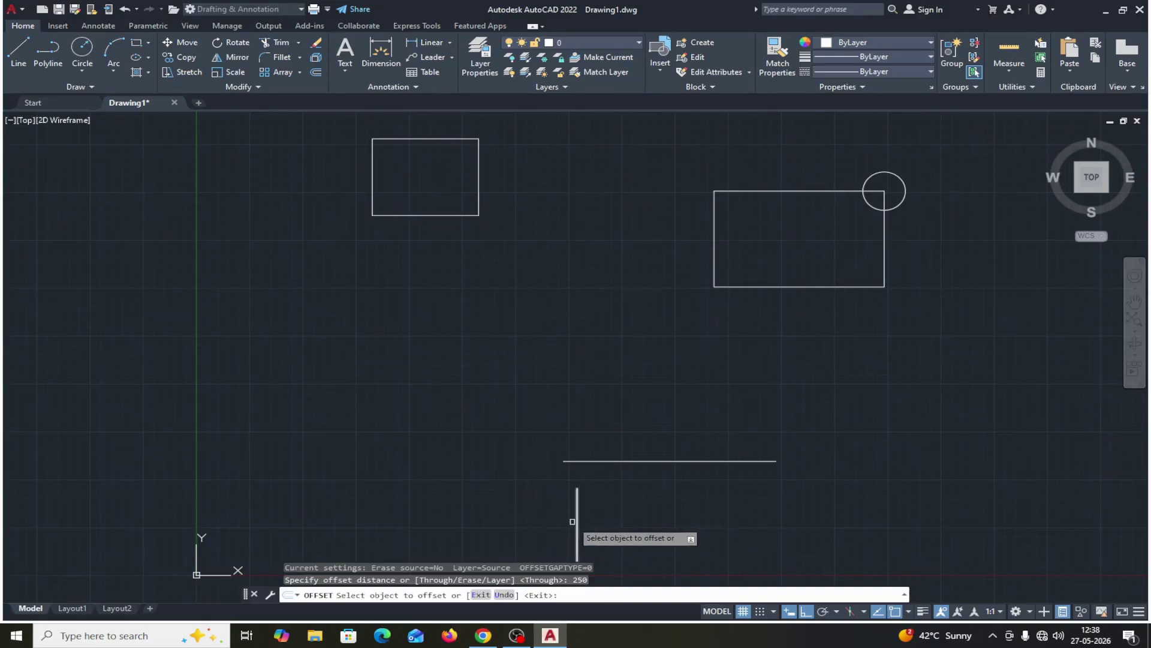
left_click(577, 516)
left_click(621, 516)
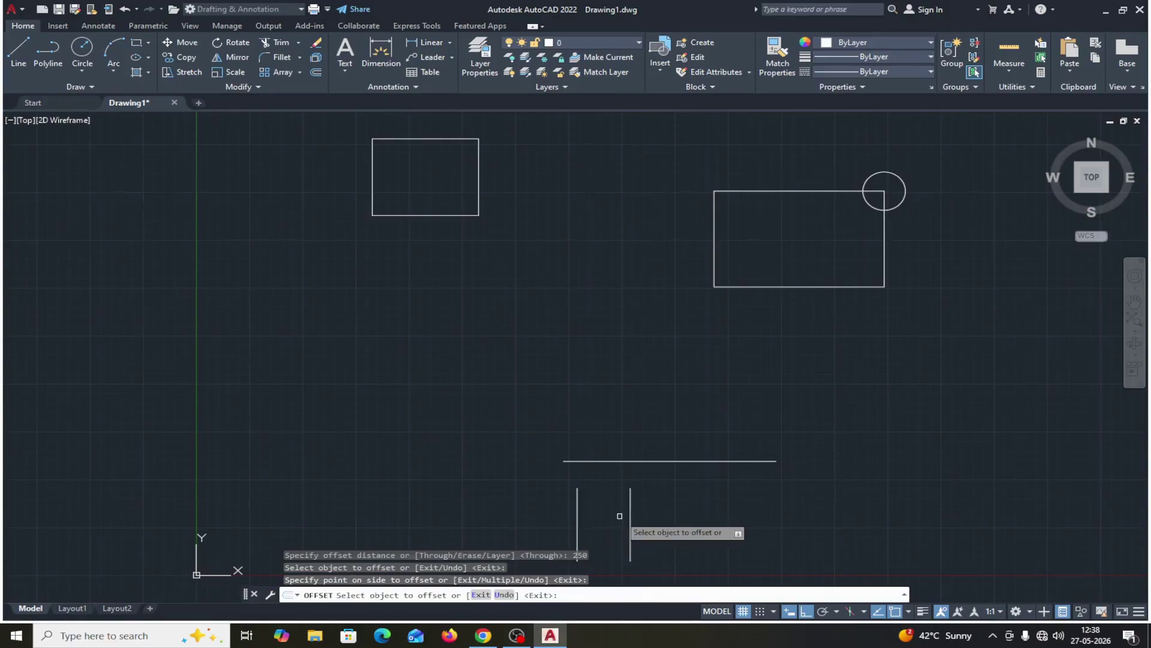
left_click(630, 516)
left_click(659, 512)
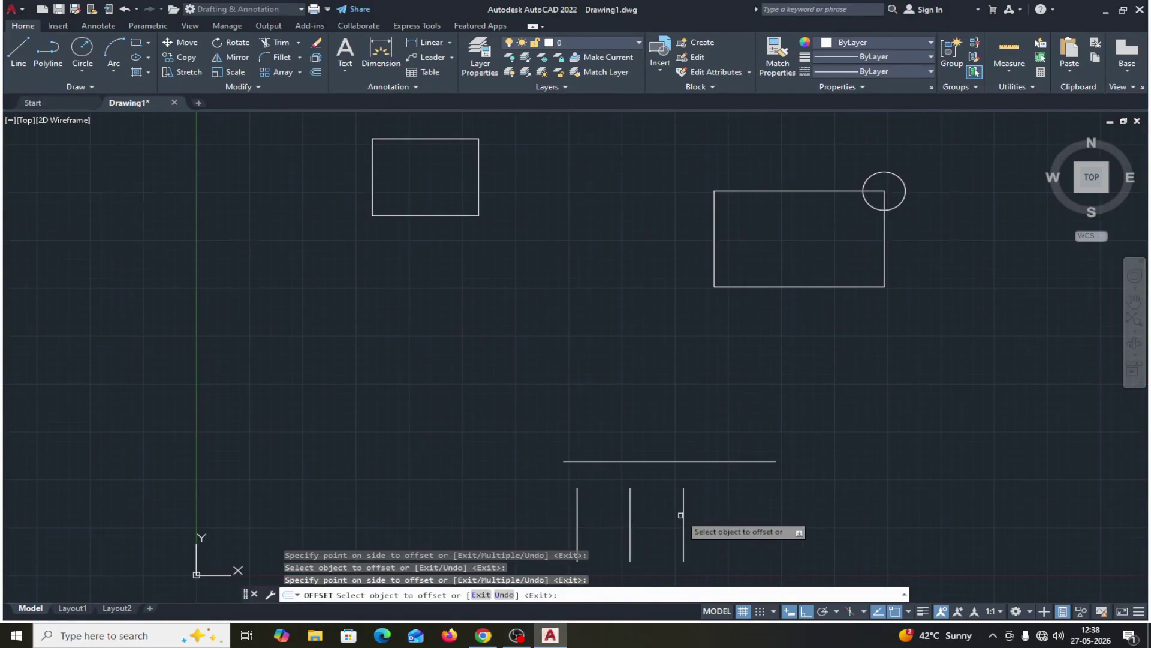
left_click(683, 513)
left_click(713, 513)
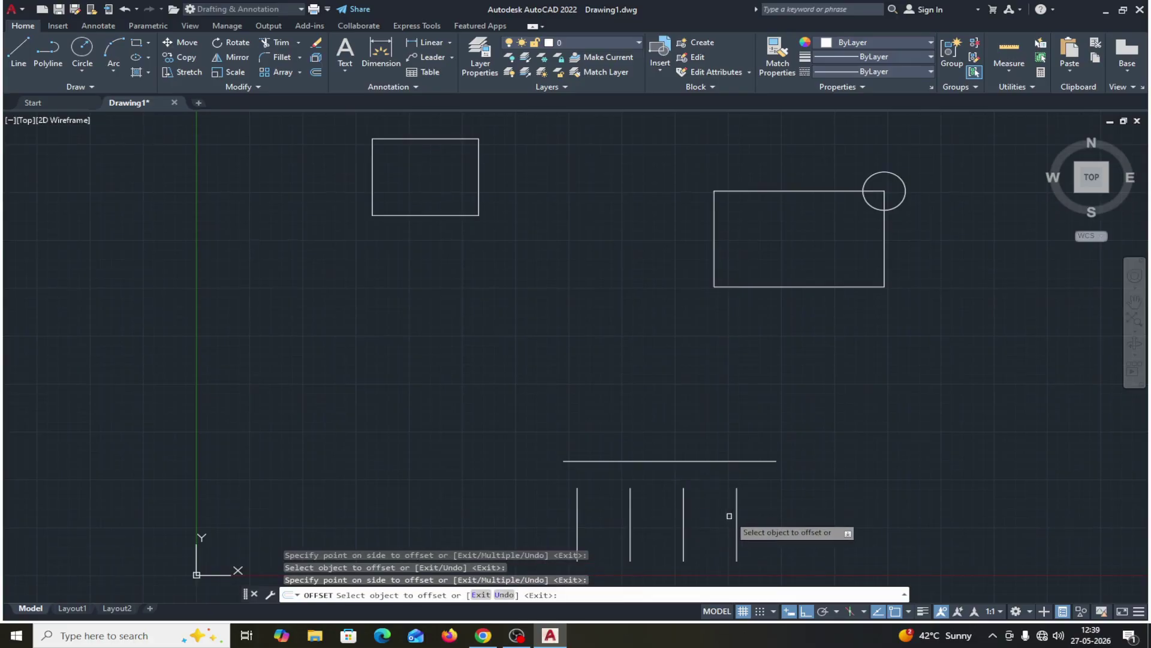
key("Escape")
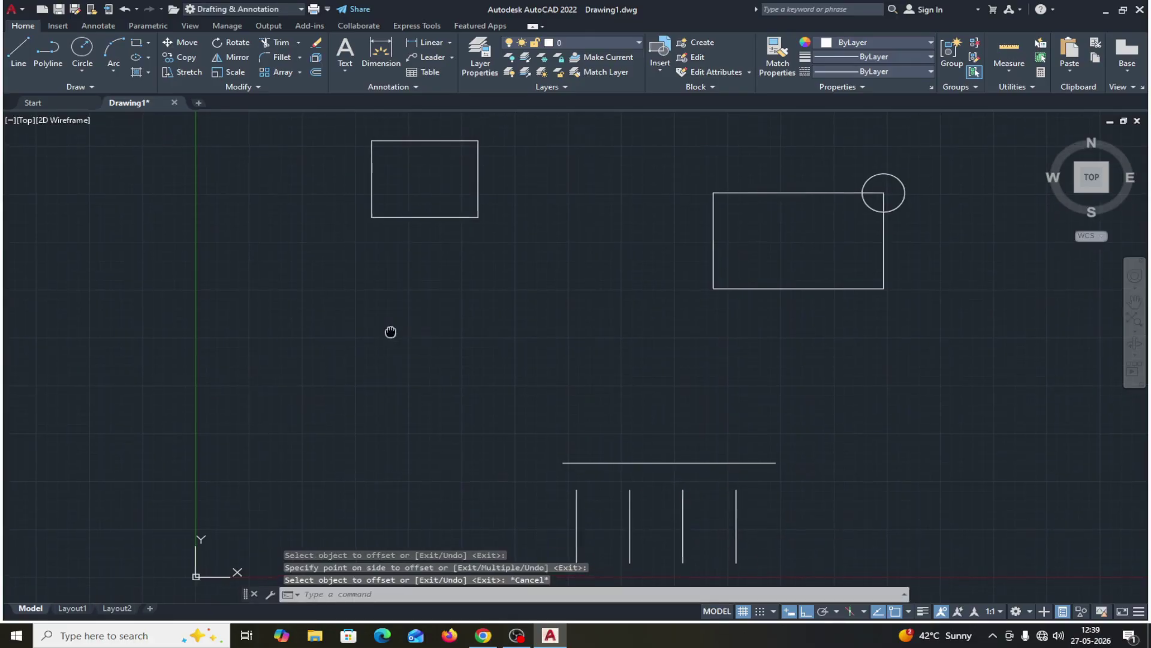
Step: With Ortho off, stretch the right side of the larger rectangle, together with its corner circle, 100 units to the right
mouse_move(391, 331)
middle_mouse_down()
mouse_move(373, 339)
mouse_move(404, 328)
middle_mouse_up()
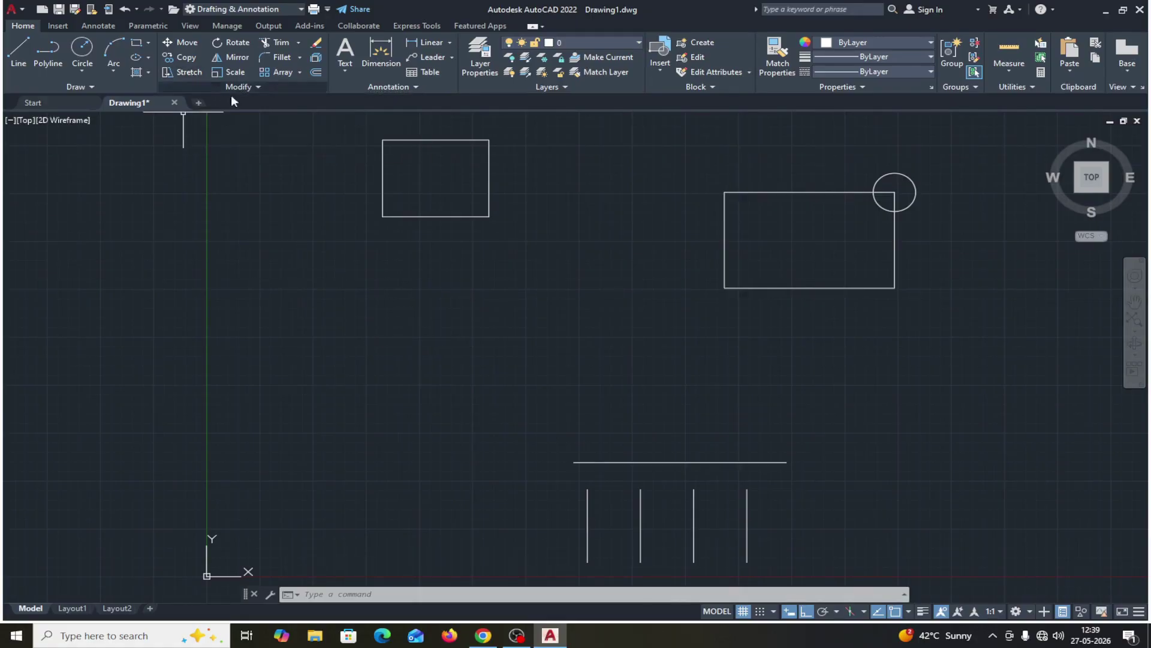
left_click(195, 72)
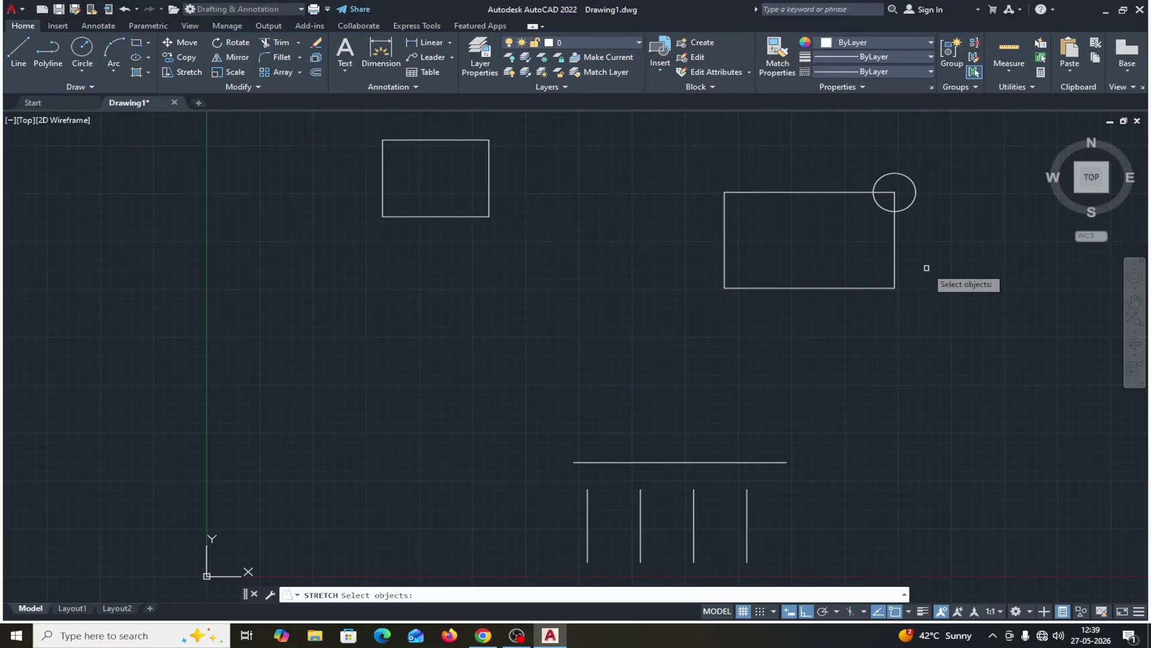
middle_click_drag(927, 268, 815, 272)
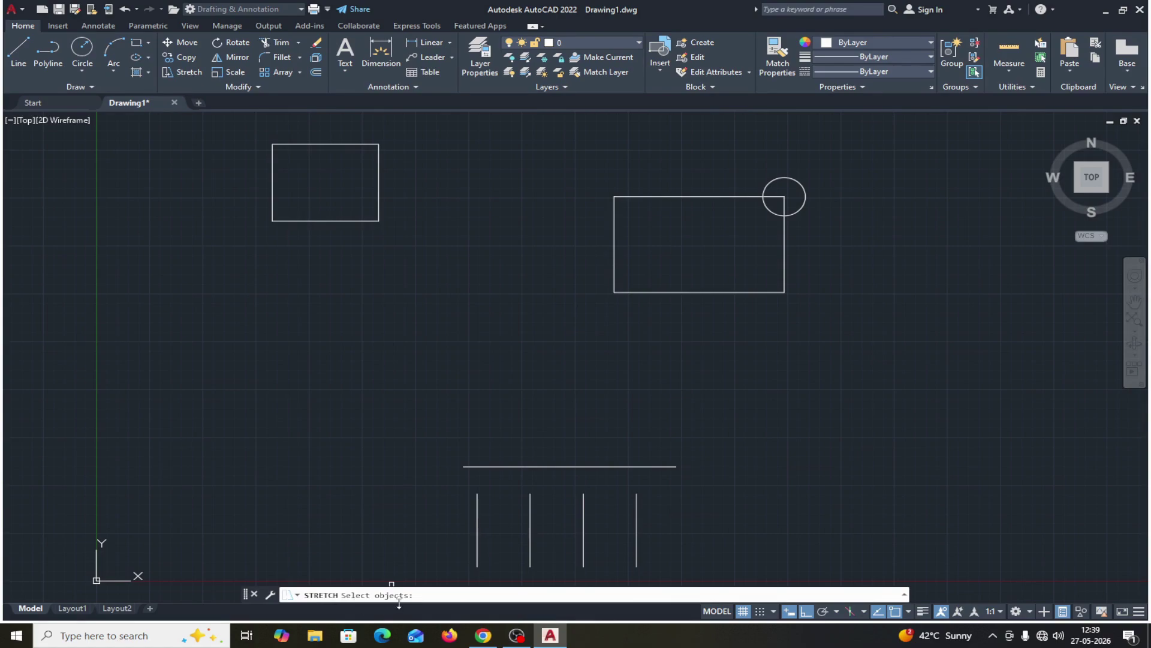
middle_click_drag(776, 329, 707, 333)
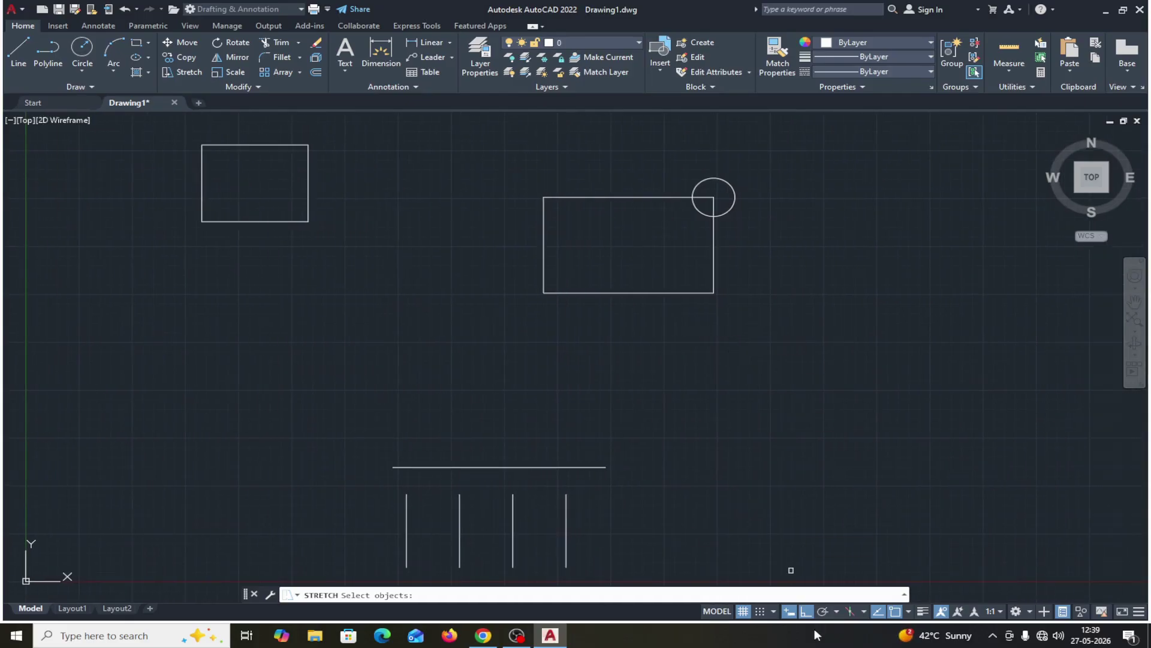
left_click(806, 613)
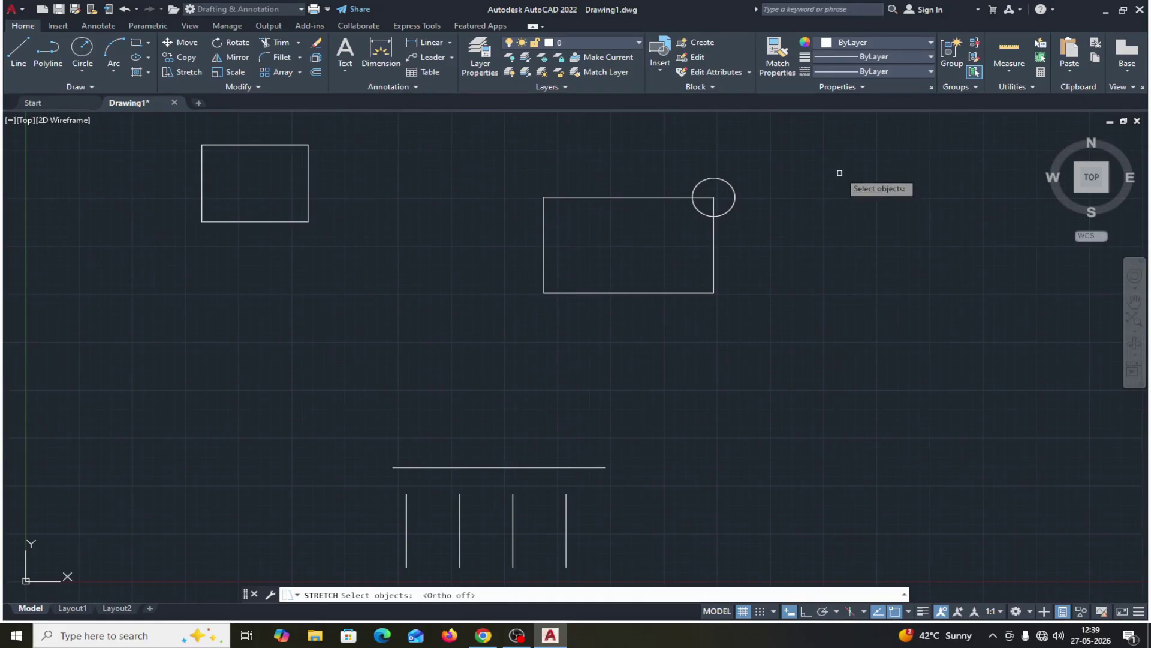
left_click(798, 168)
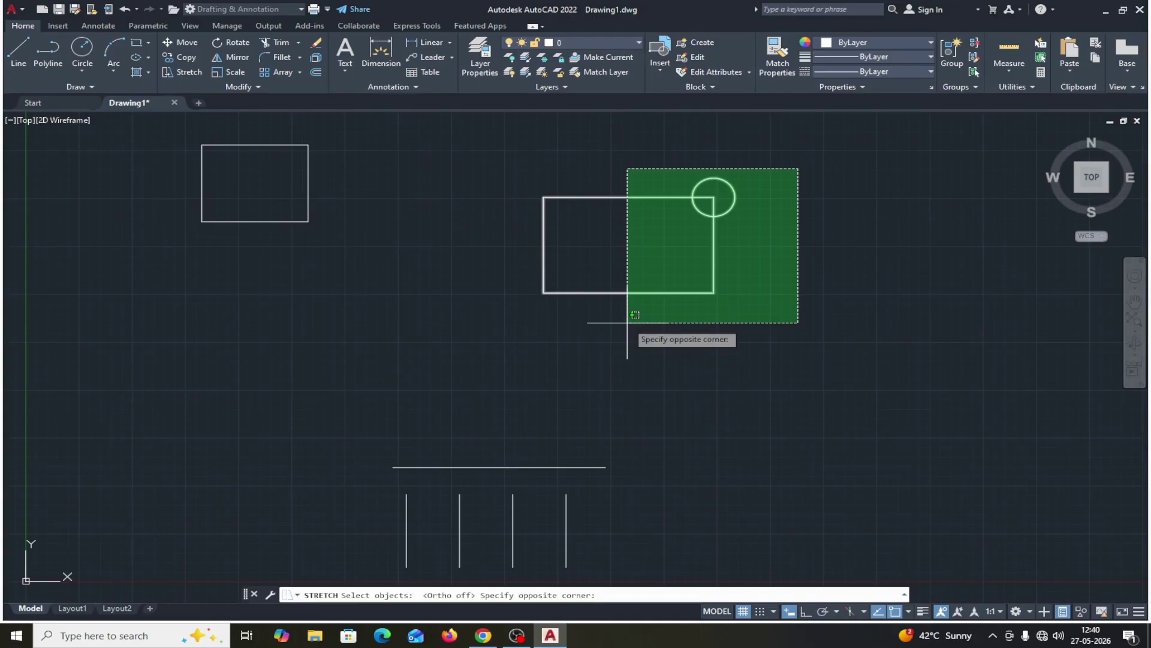
left_click(627, 323)
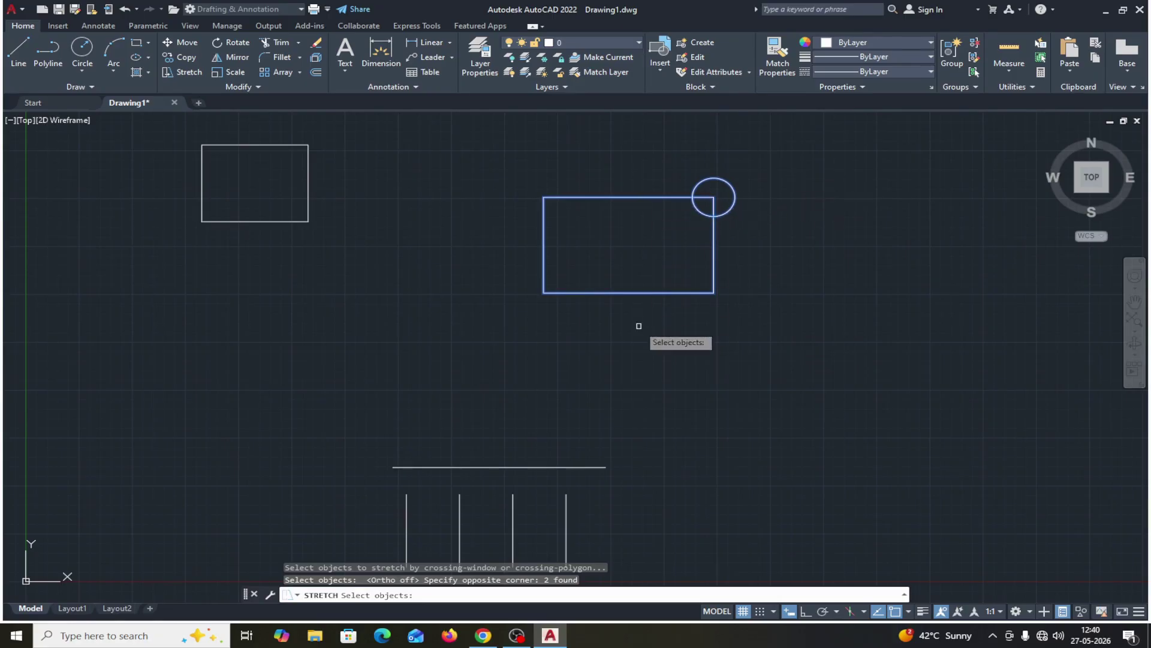
key("Return")
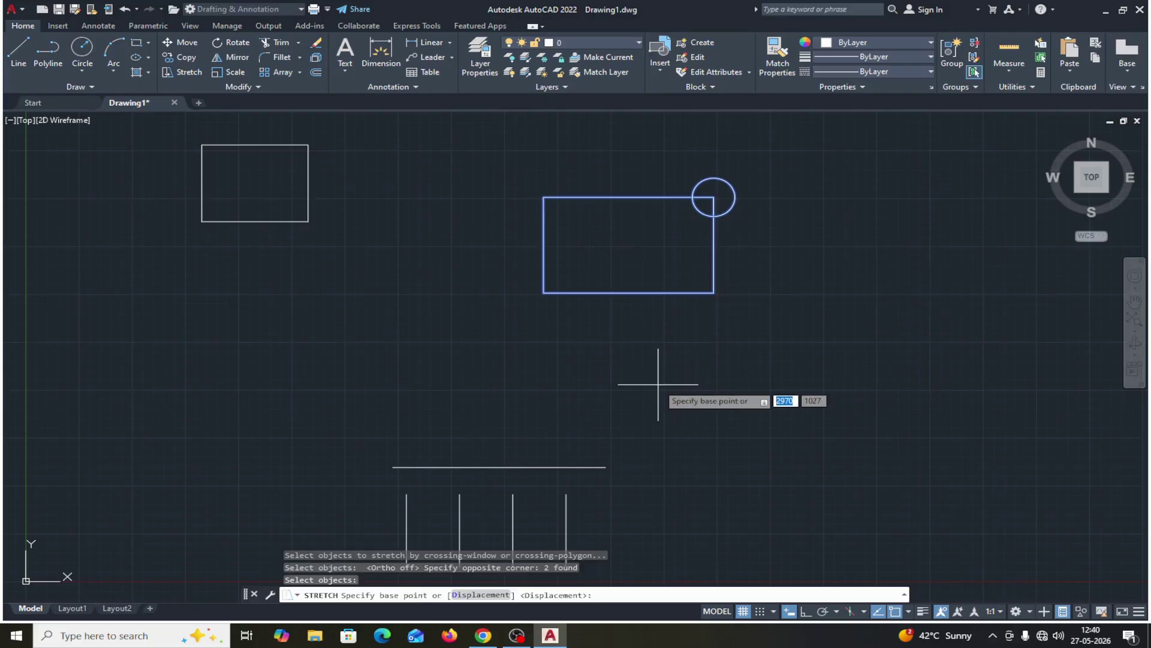
left_click(714, 293)
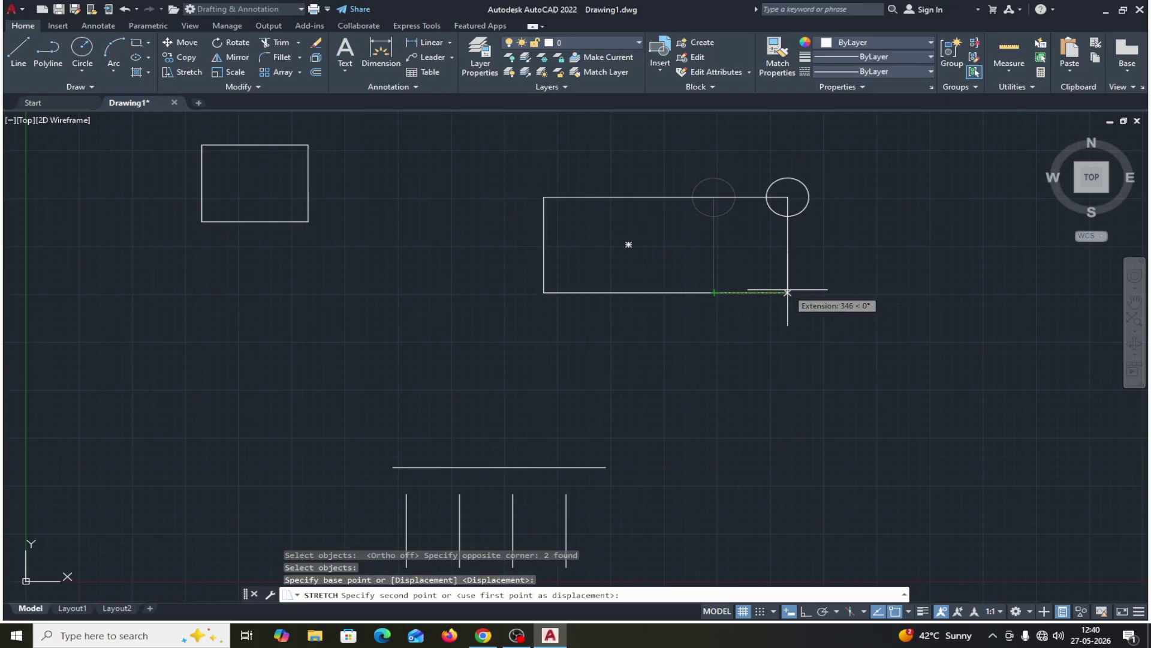
type("1")
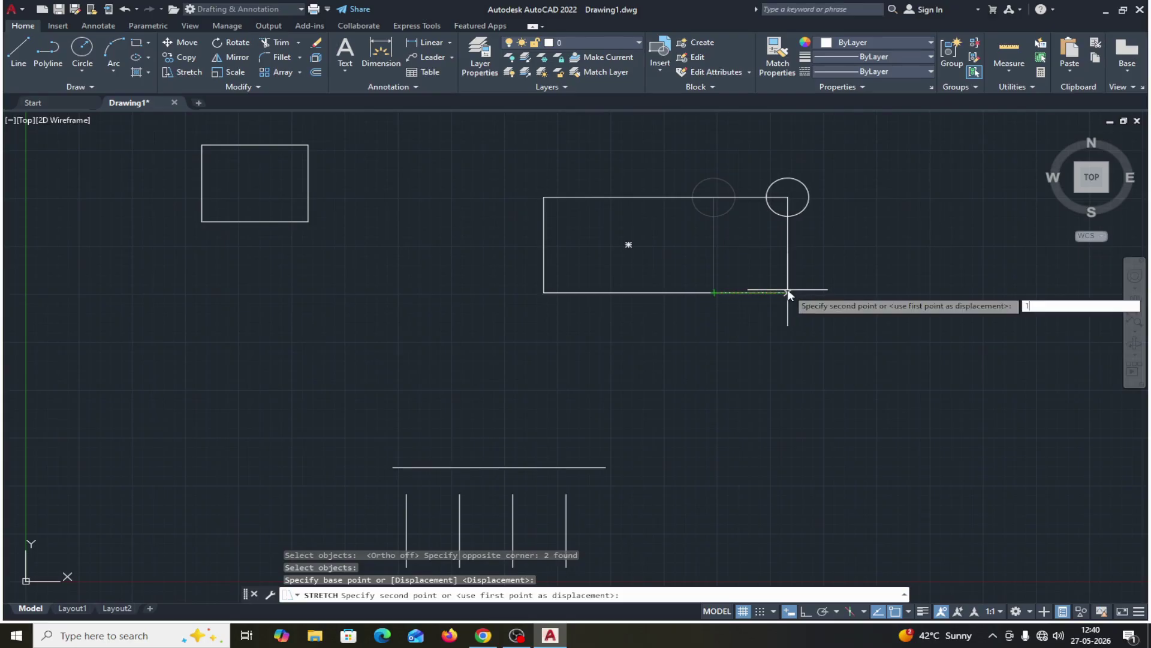
type("00")
key("Return")
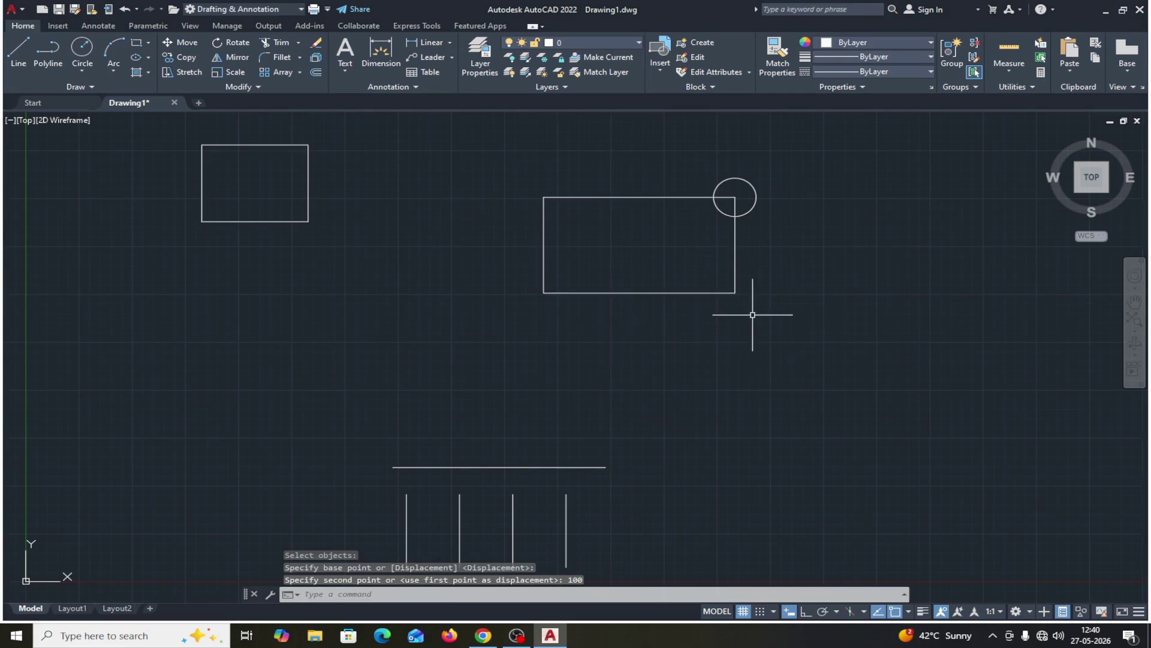
Step: Add a linear dimension below the bottom edge of the stretched rectangle and delete that dimension
left_click(426, 43)
left_click(544, 292)
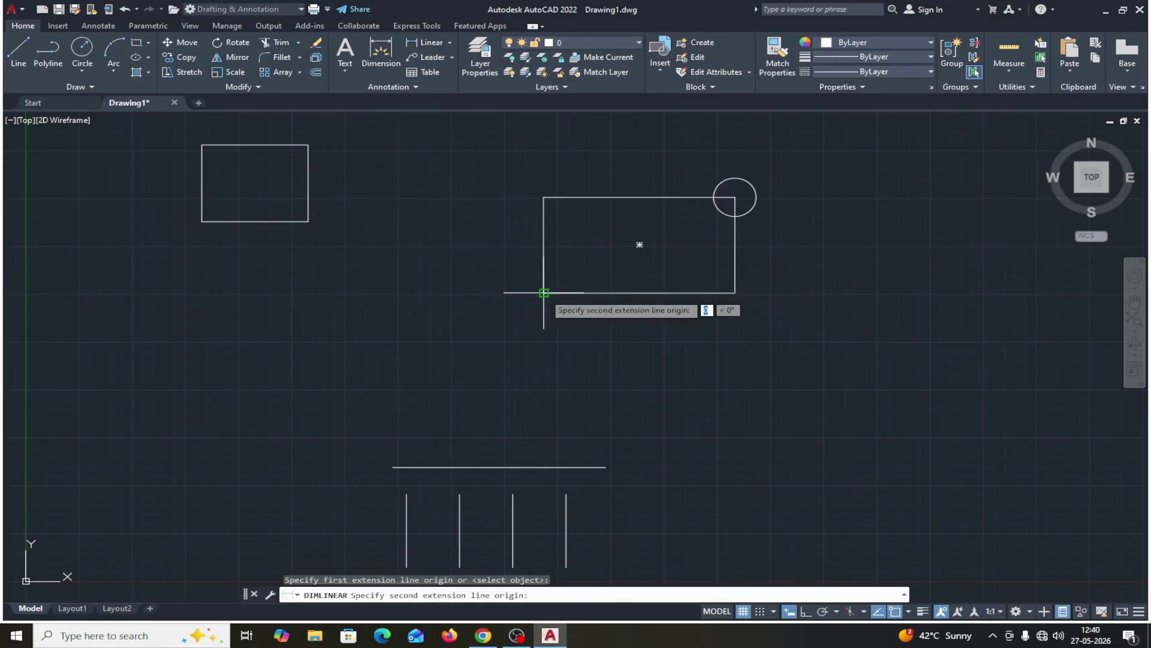
left_click(735, 293)
left_click(711, 326)
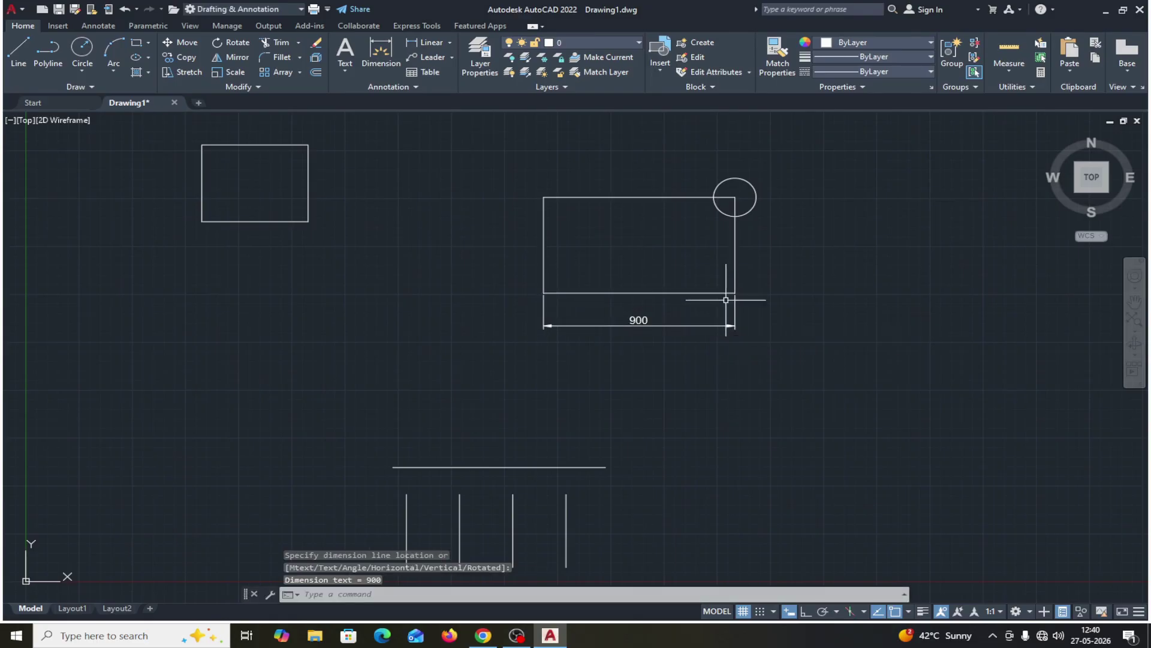
left_click(644, 322)
key("Delete")
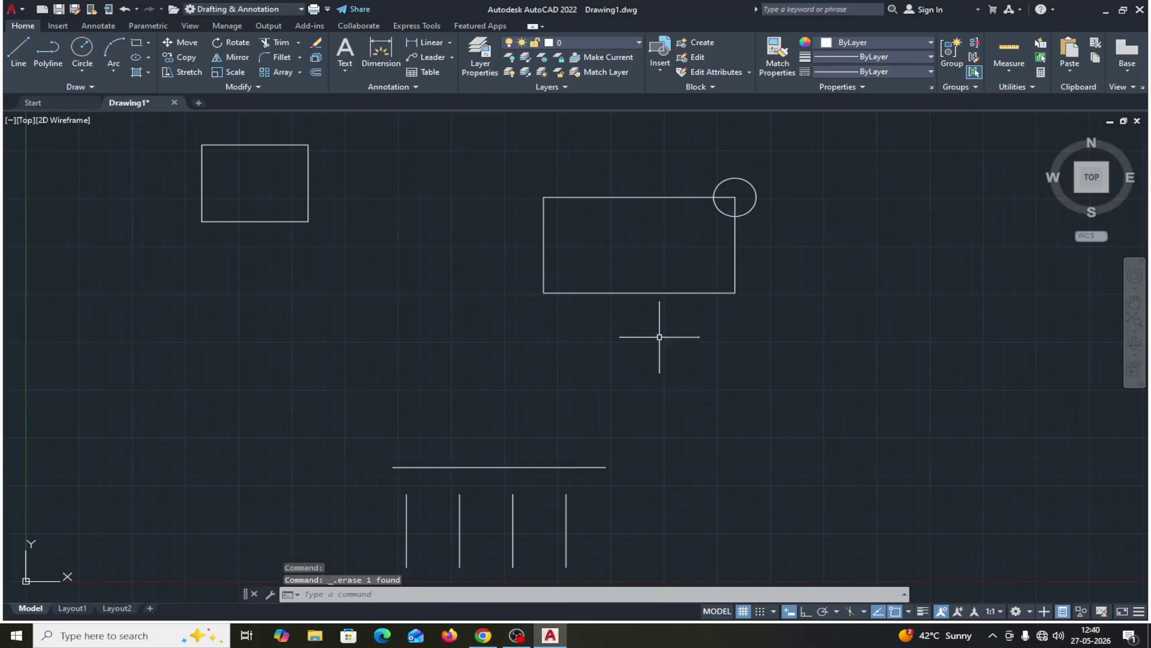
Step: Add a linear dimension below the bottom edge of the smaller rectangle and delete that dimension
mouse_move(749, 392)
middle_mouse_down()
mouse_move(745, 370)
mouse_move(781, 365)
mouse_move(804, 381)
middle_mouse_up()
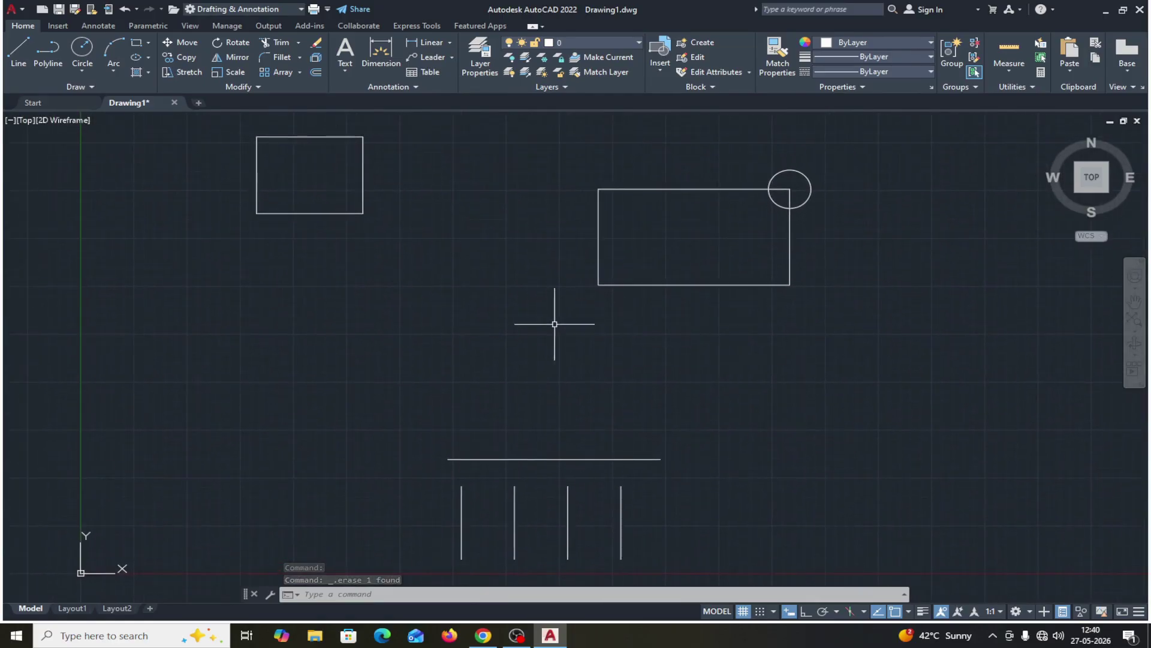
mouse_move(555, 324)
middle_mouse_down()
mouse_move(562, 340)
mouse_move(586, 332)
middle_mouse_up()
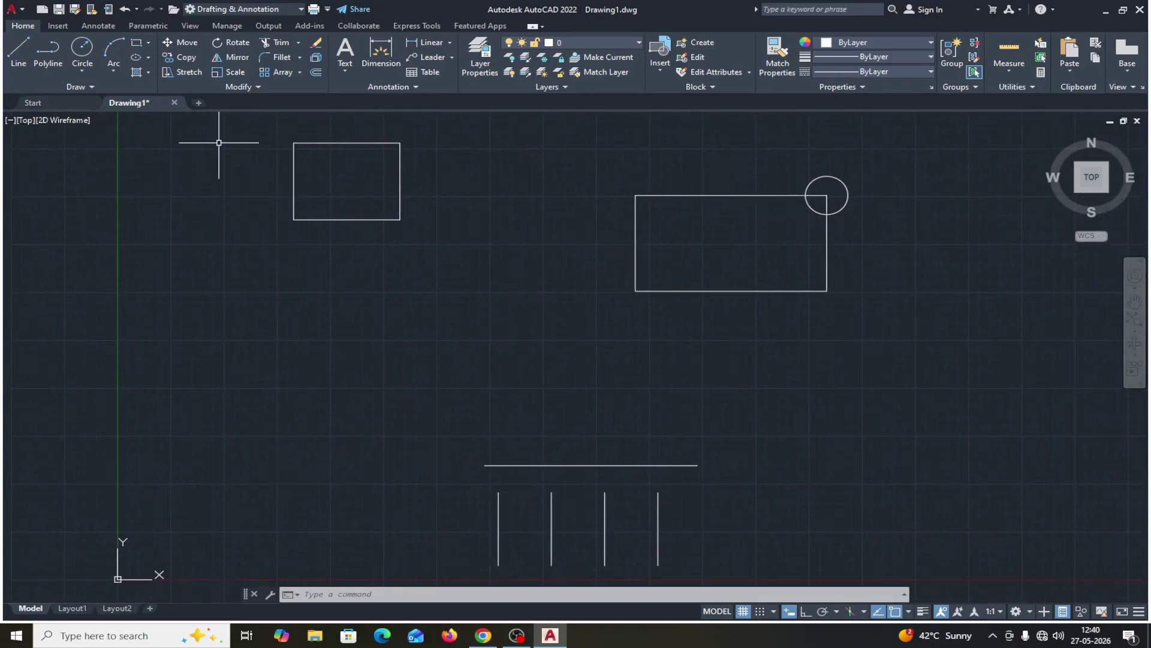
left_click(432, 42)
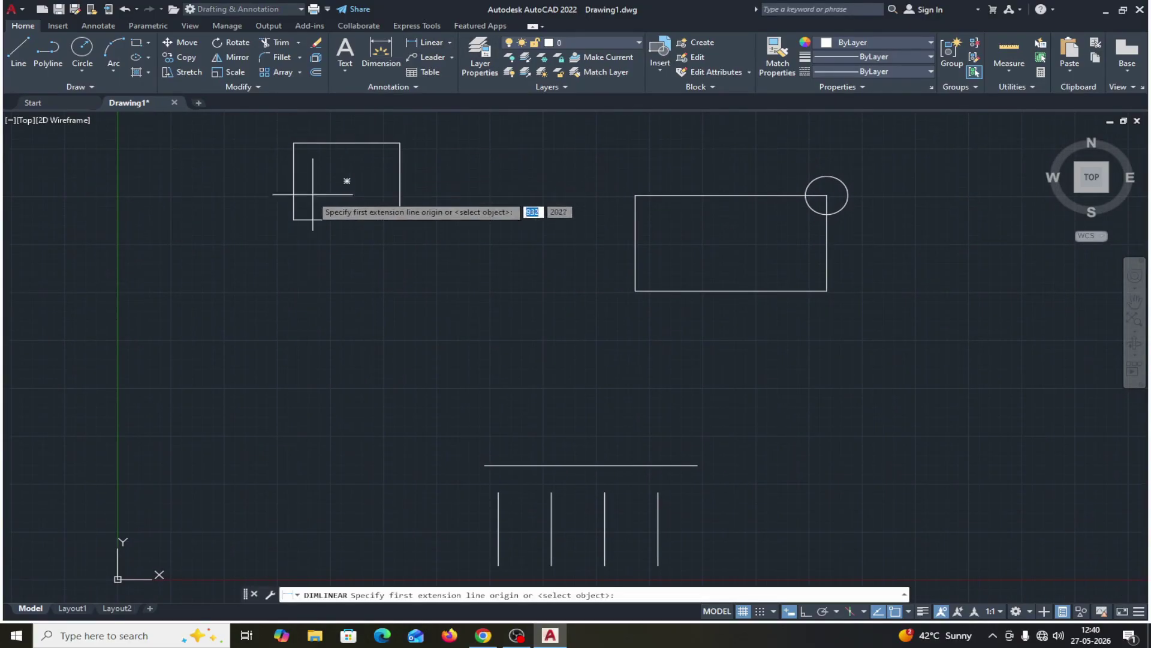
left_click(294, 219)
left_click(400, 219)
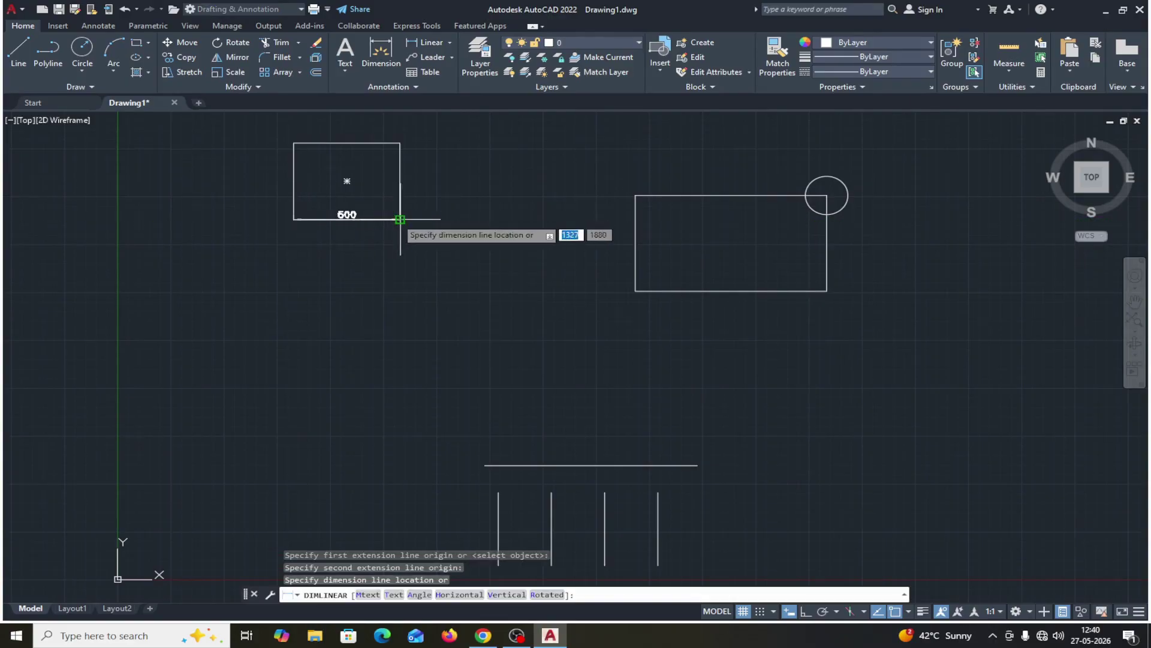
left_click(379, 241)
left_click(350, 237)
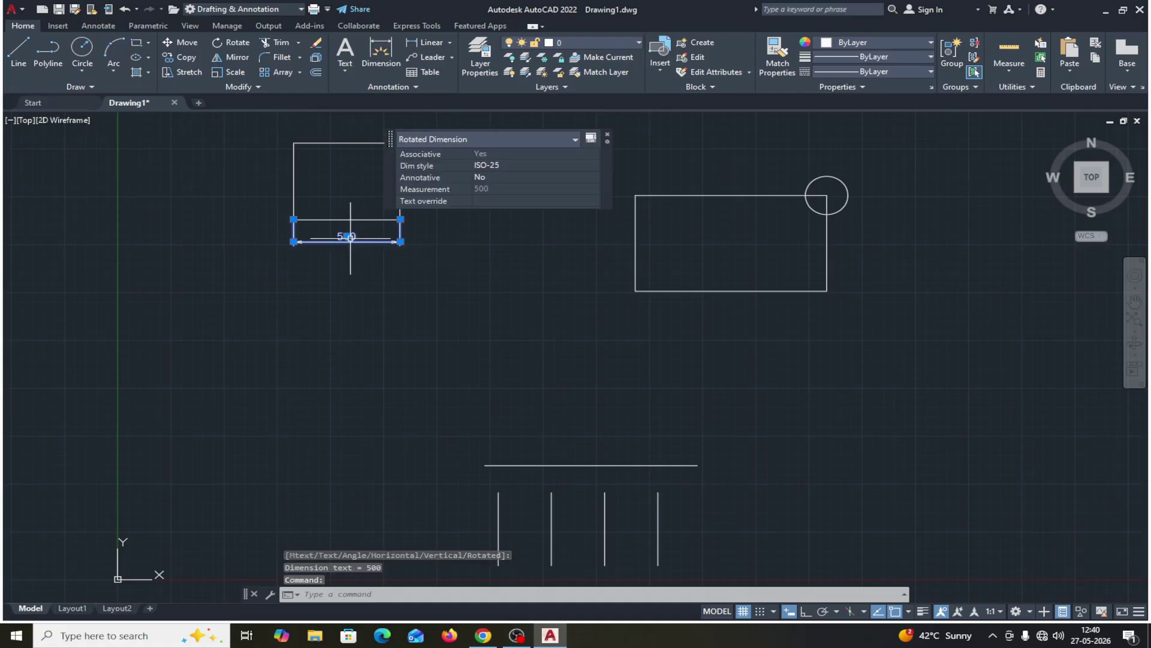
key("Delete")
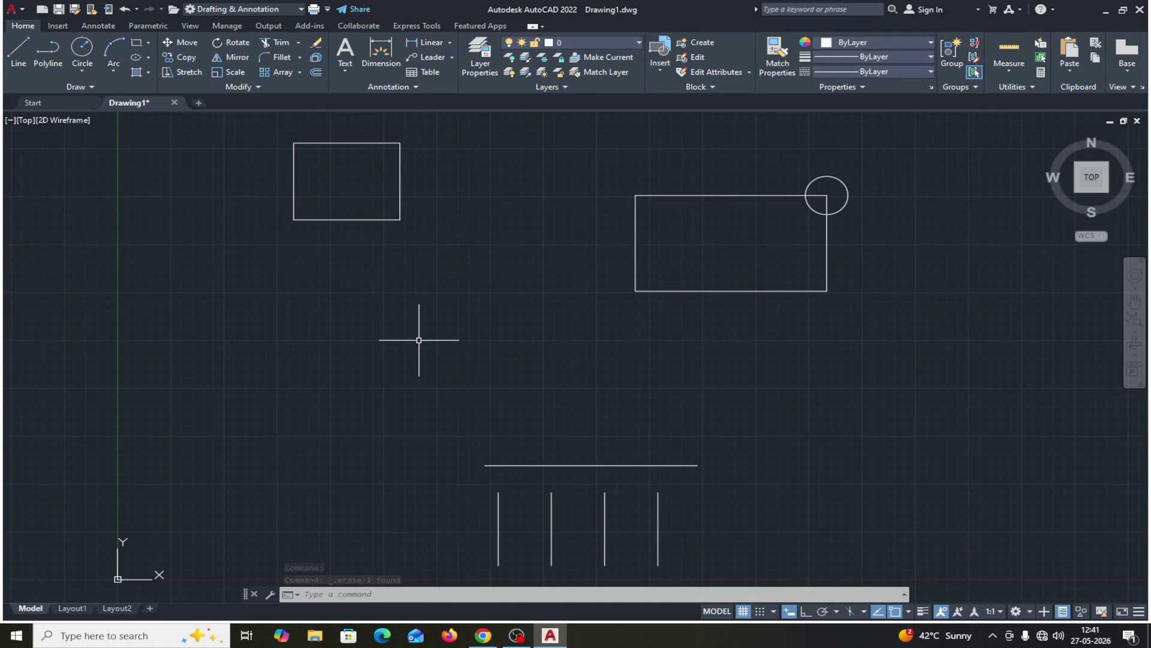
Step: Stretch the right side of the smaller rectangle 100 units to the right, using its lower-right corner as the base point
type("s")
key("Return")
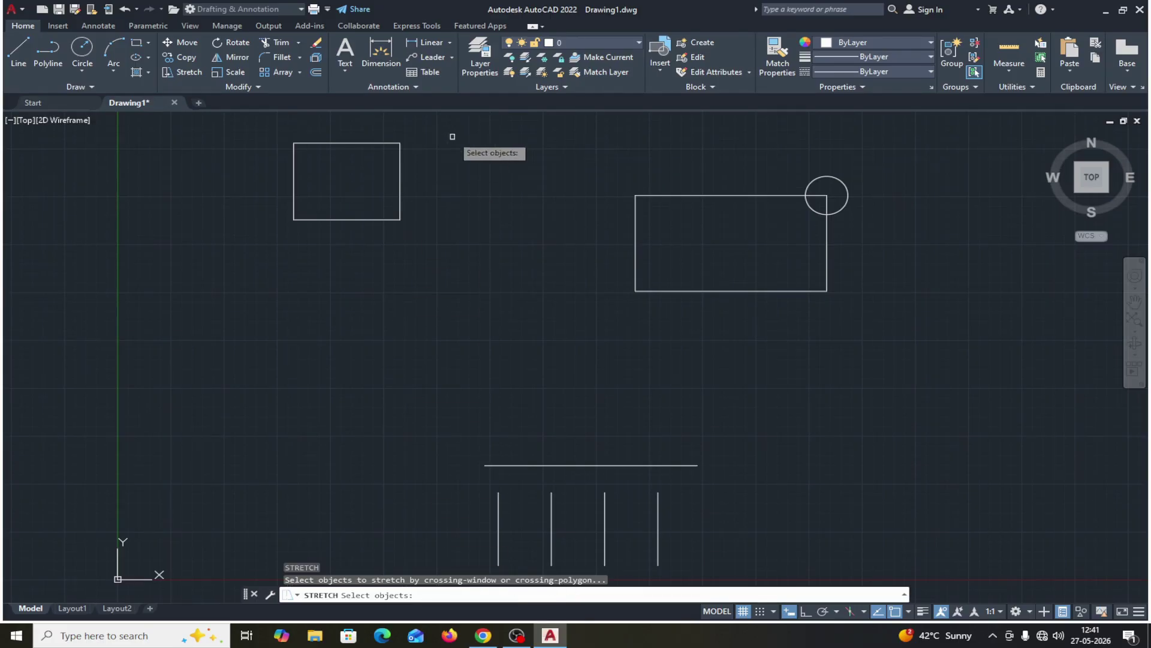
middle_click_drag(472, 167, 459, 211)
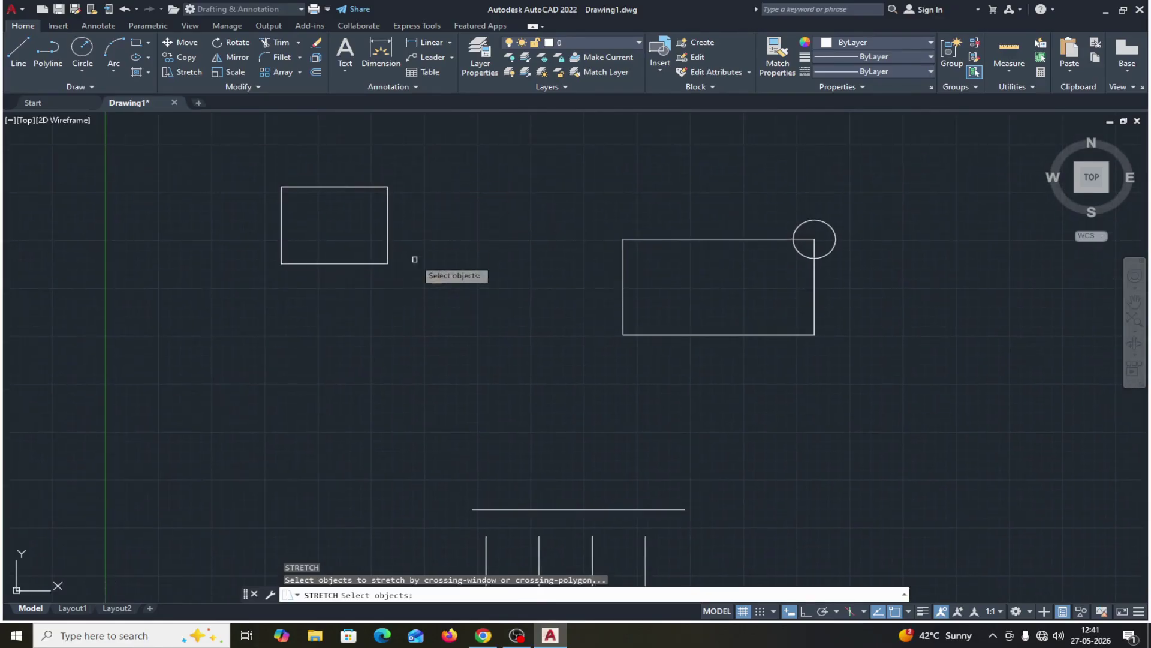
left_click(454, 161)
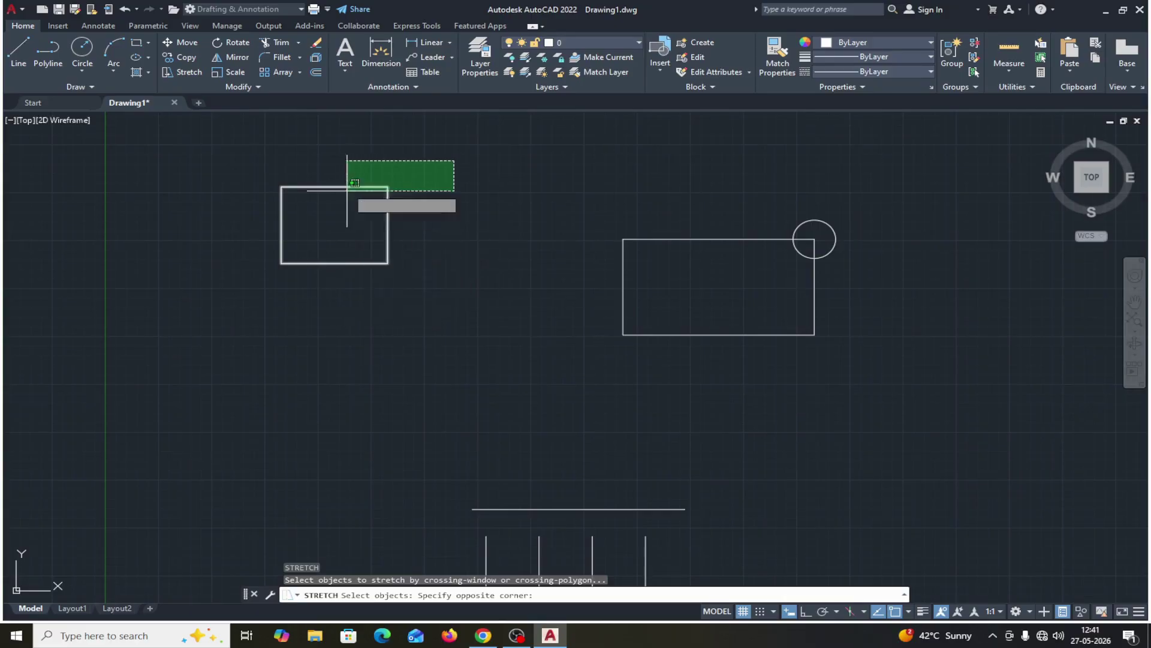
left_click(333, 299)
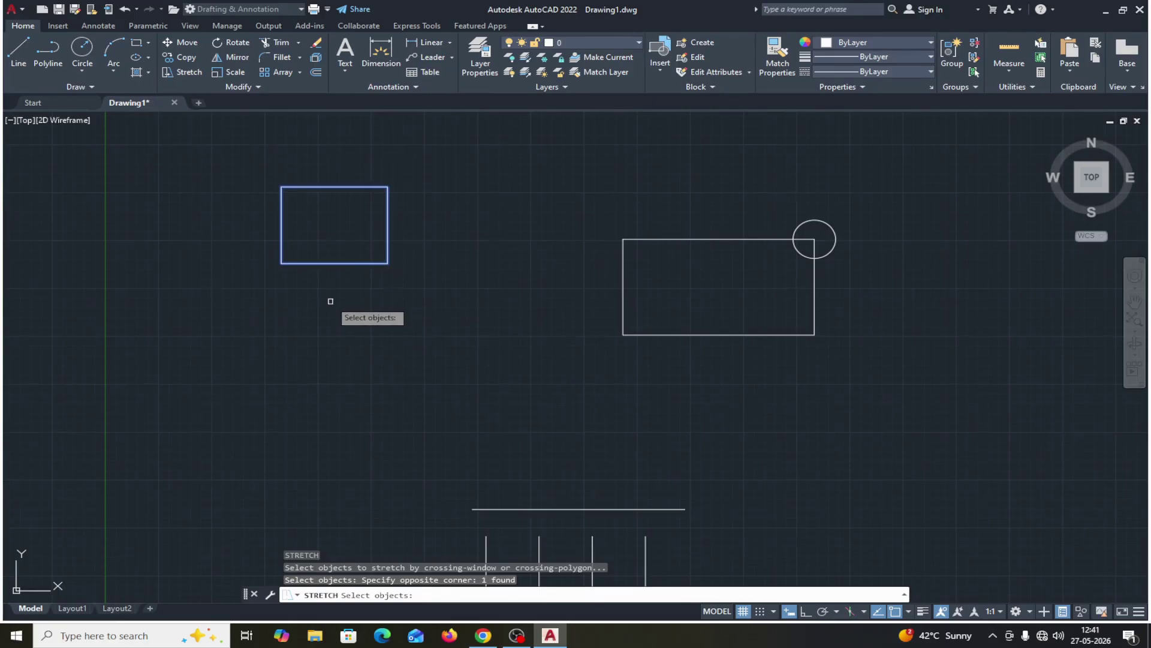
key("Return")
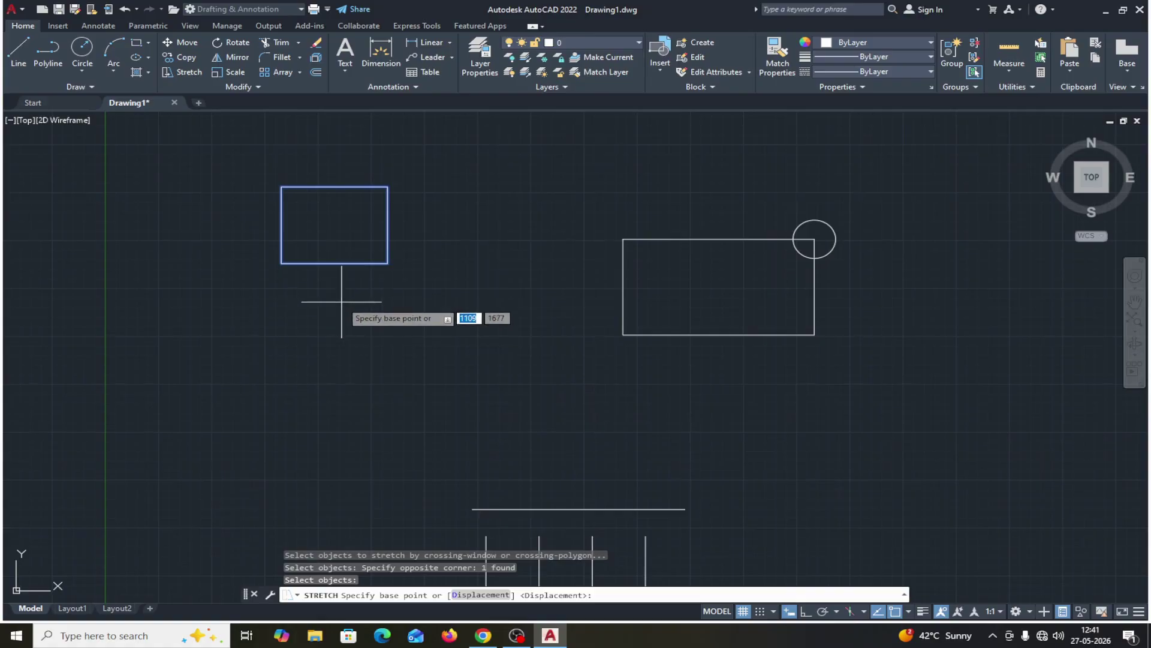
left_click(388, 263)
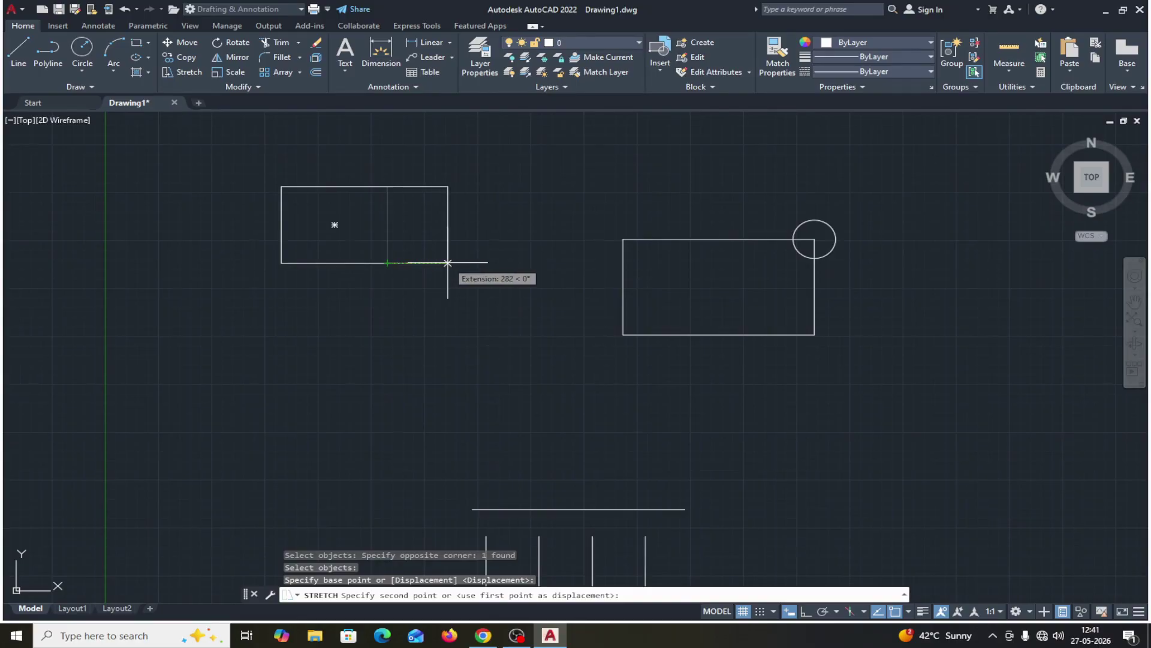
type("10")
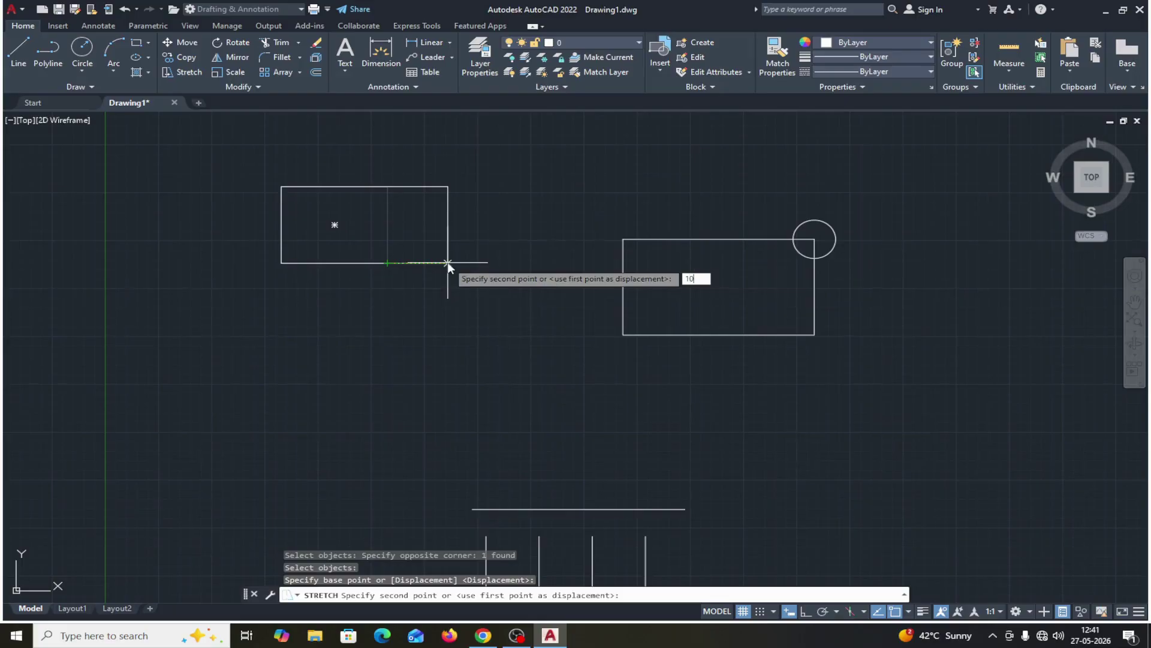
type("0")
key("Return")
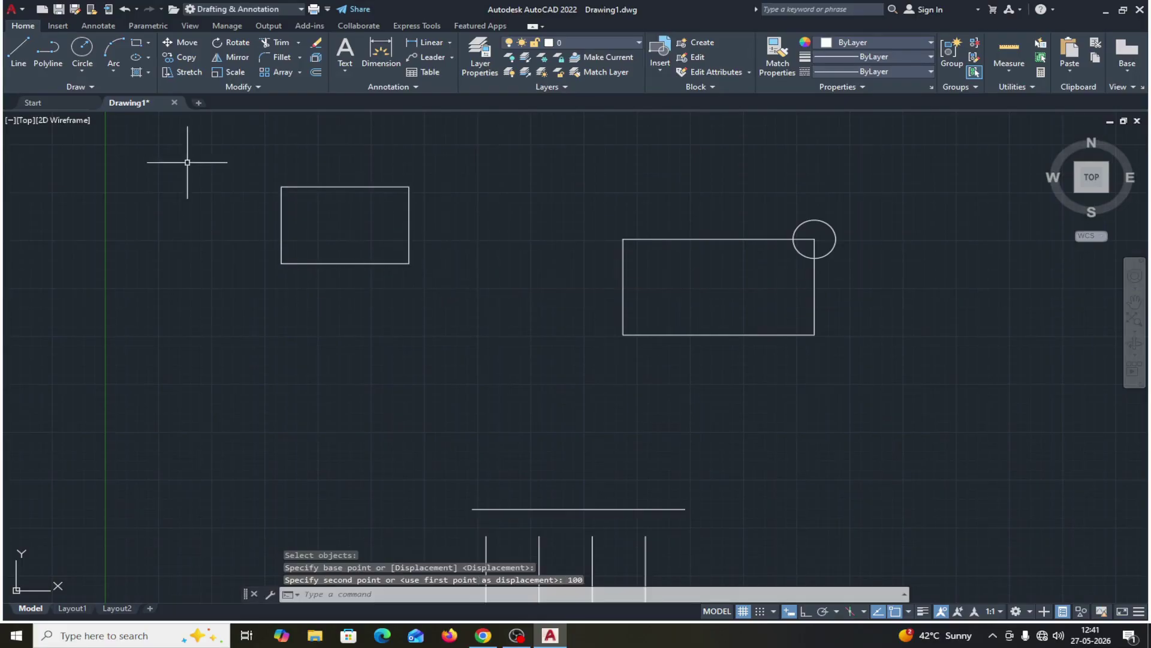
Step: Dimension the bottom edge of the stretched smaller rectangle with a linear dimension, then erase the dimension
left_click(431, 41)
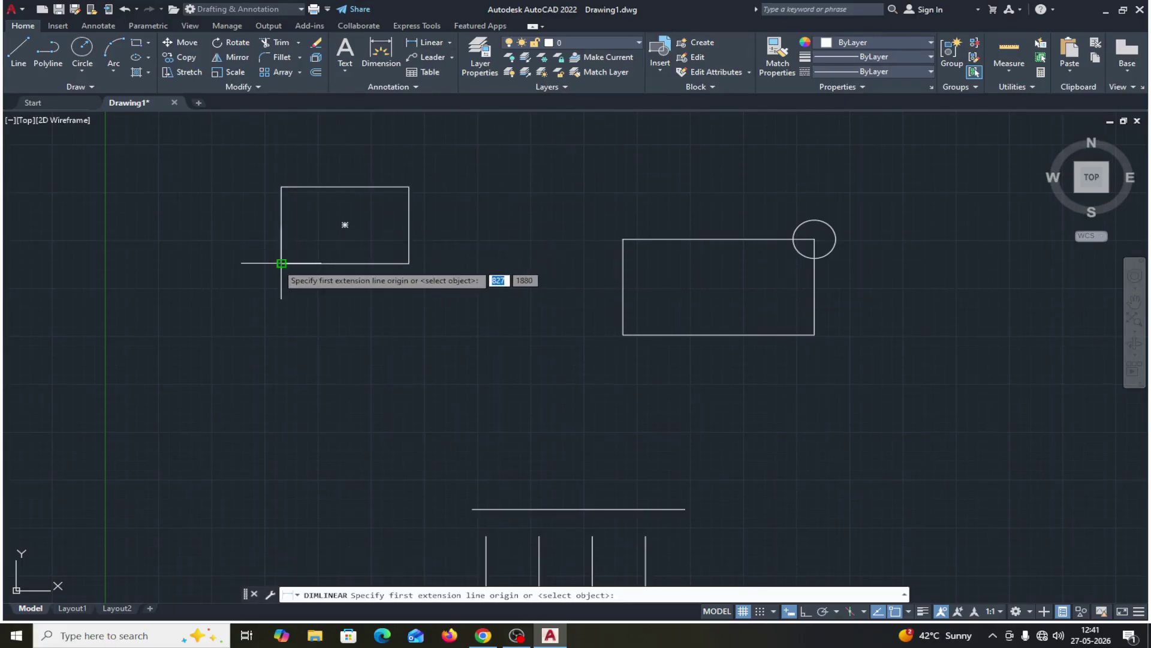
left_click(281, 263)
left_click(410, 263)
left_click(381, 310)
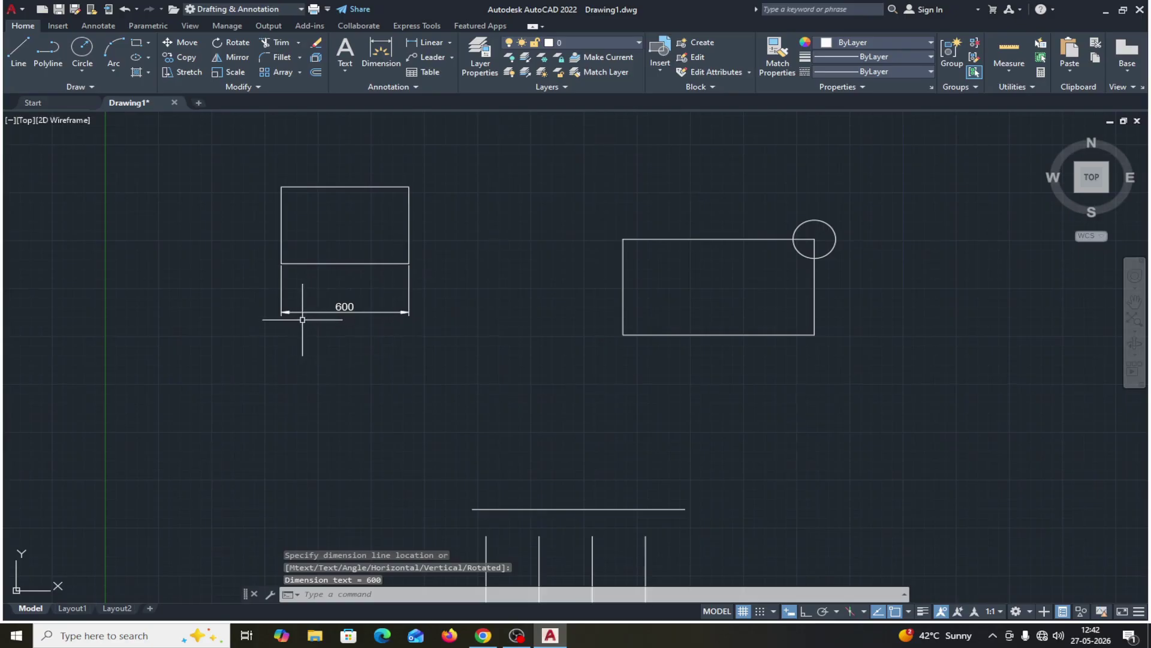
left_click(343, 313)
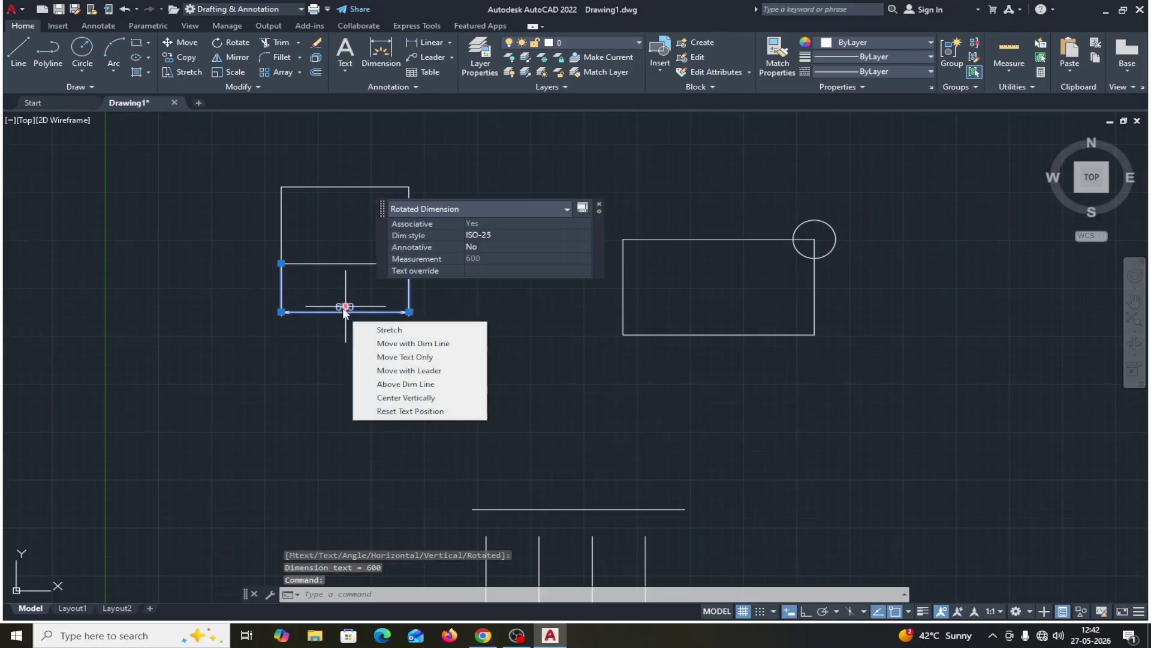
key("Delete")
Step: Stretch the right side of the larger rectangle, together with its corner circle, using the Displacement option with 50,0
mouse_move(566, 429)
middle_mouse_down()
mouse_move(540, 385)
mouse_move(465, 336)
mouse_move(465, 383)
mouse_move(502, 403)
mouse_move(506, 437)
mouse_move(506, 427)
middle_mouse_up()
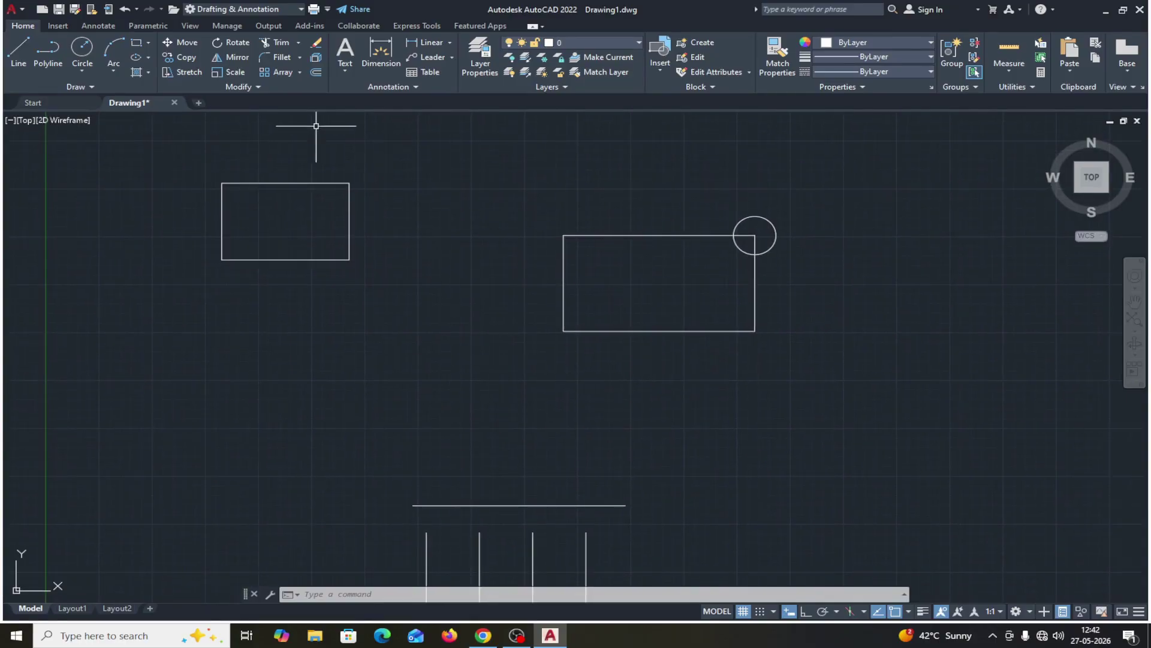
left_click(193, 73)
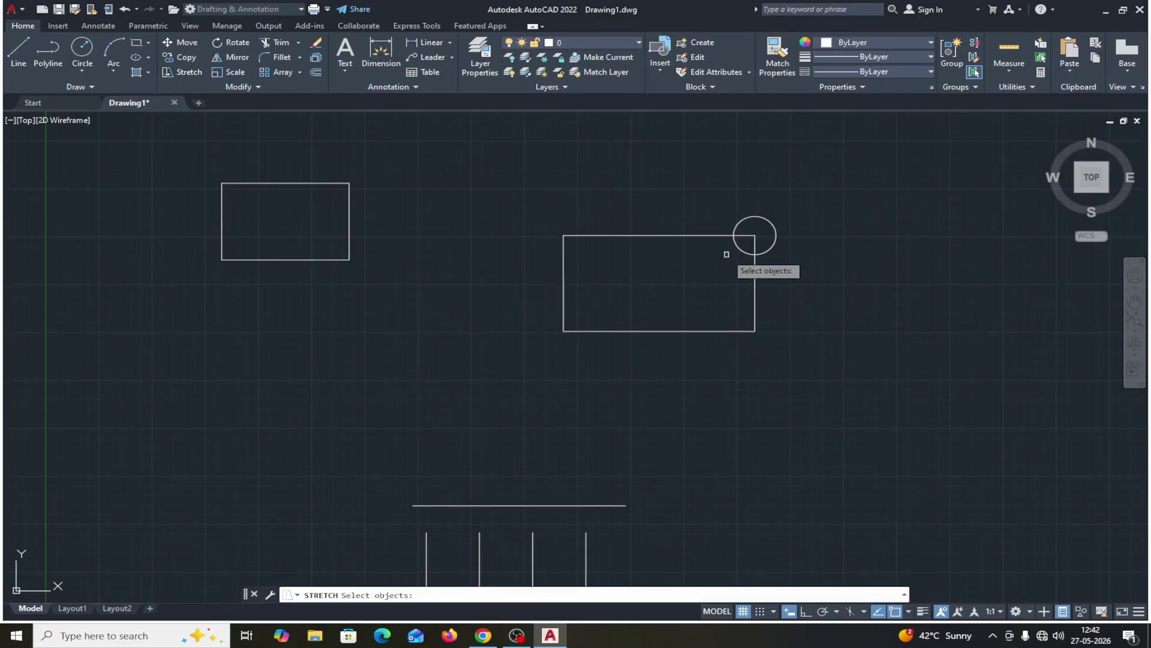
left_click(838, 193)
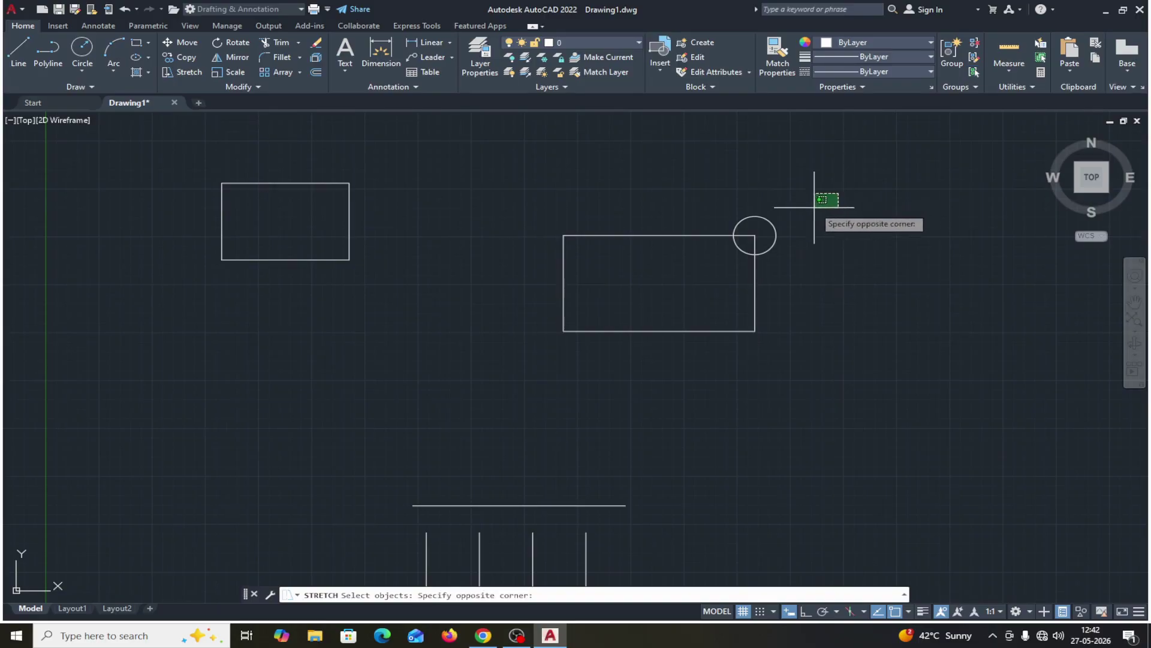
left_click(697, 369)
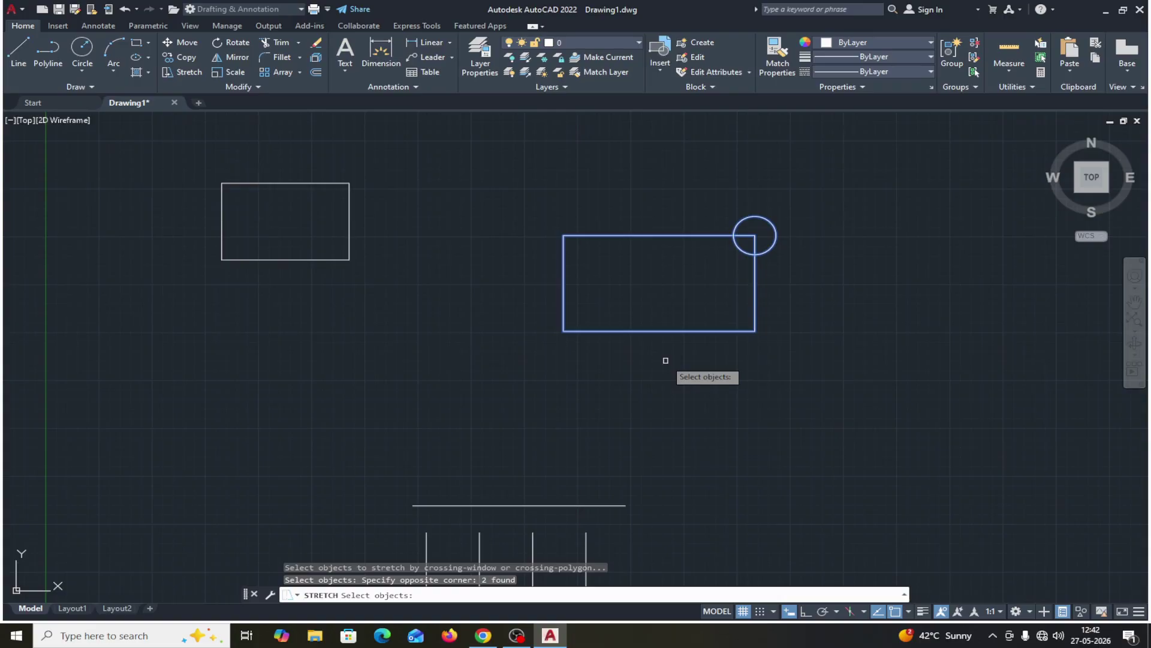
key("Return")
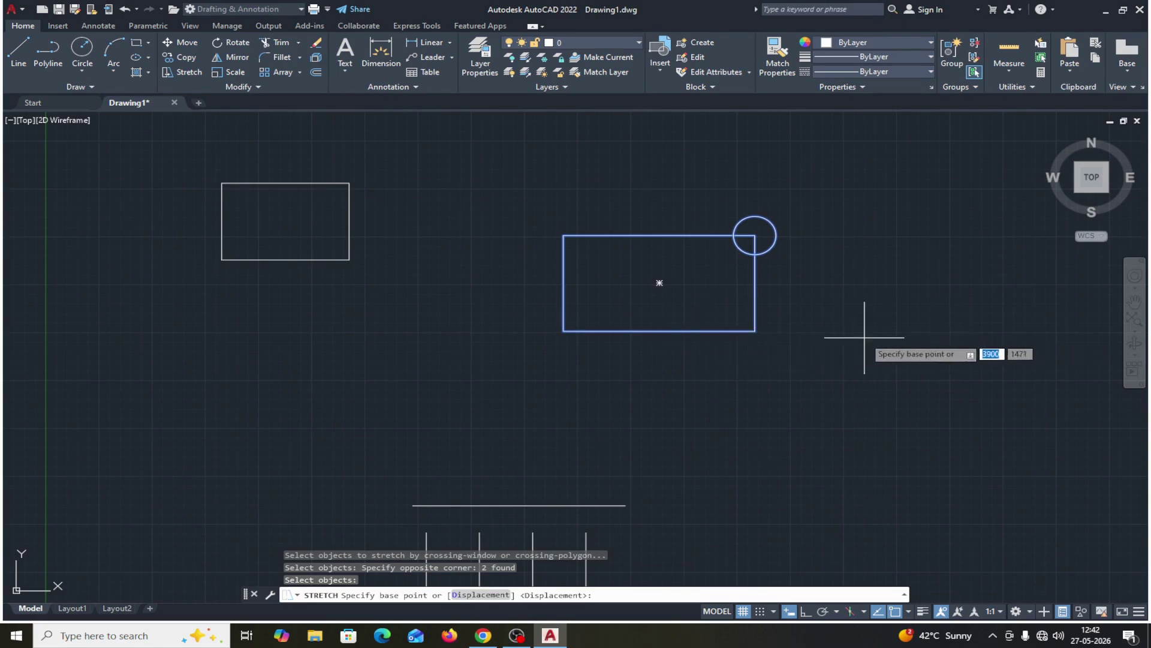
left_click(480, 595)
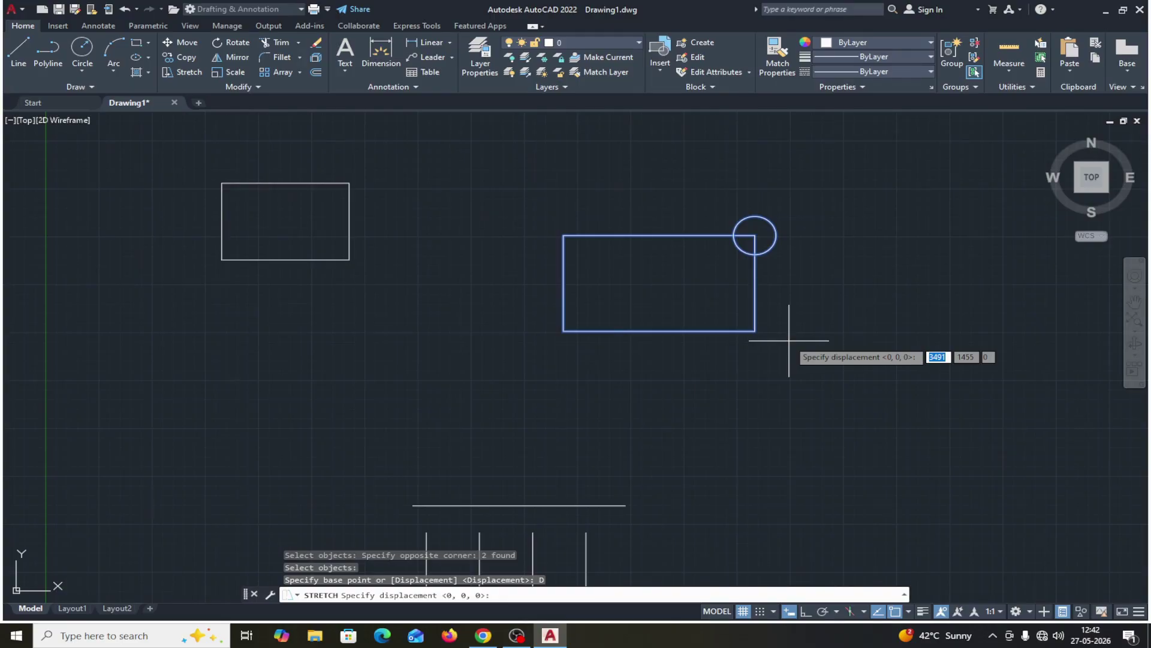
type("50")
key("Tab")
type("0")
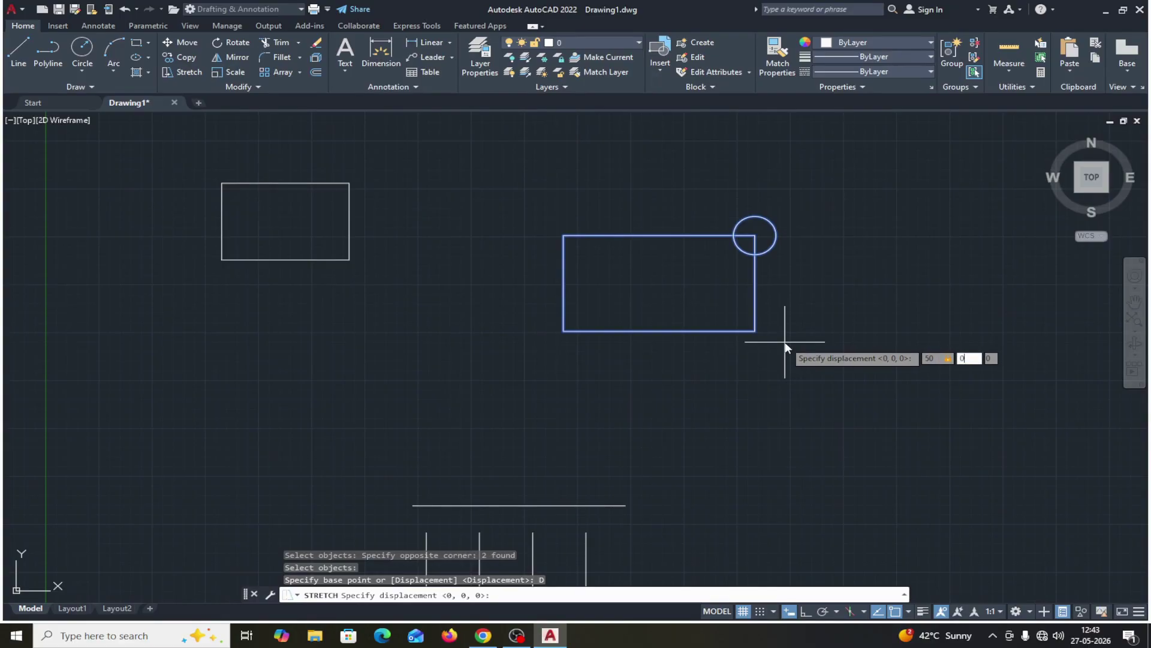
key("Return")
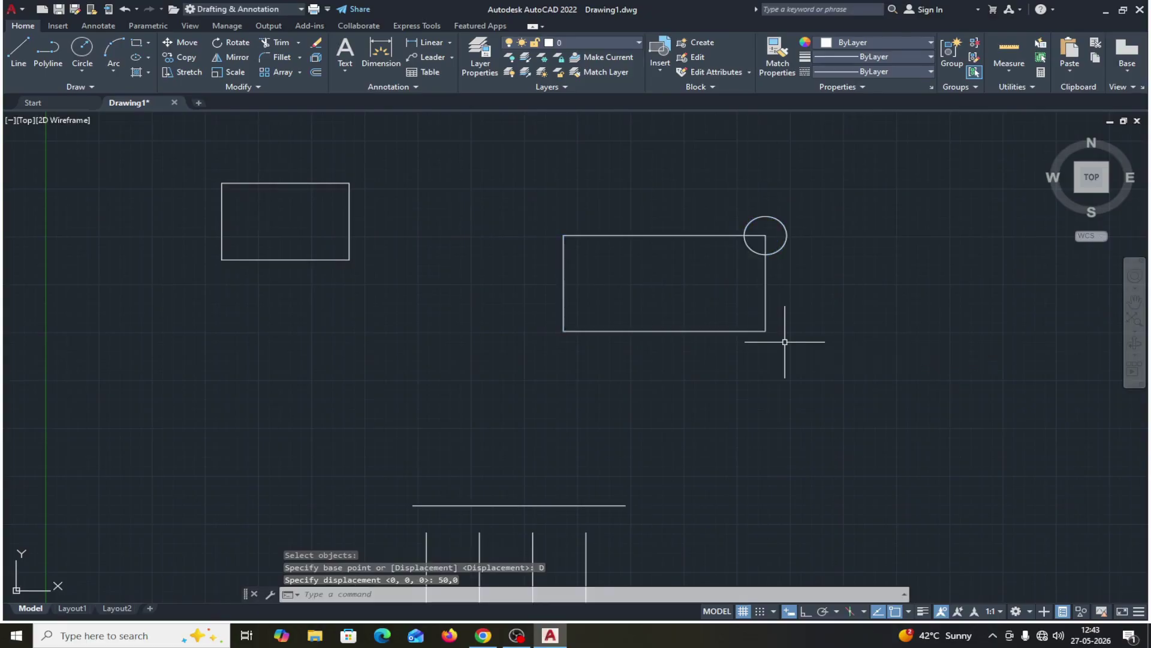
Step: Place a linear dimension below the larger rectangle's bottom edge and erase it again
left_click(435, 47)
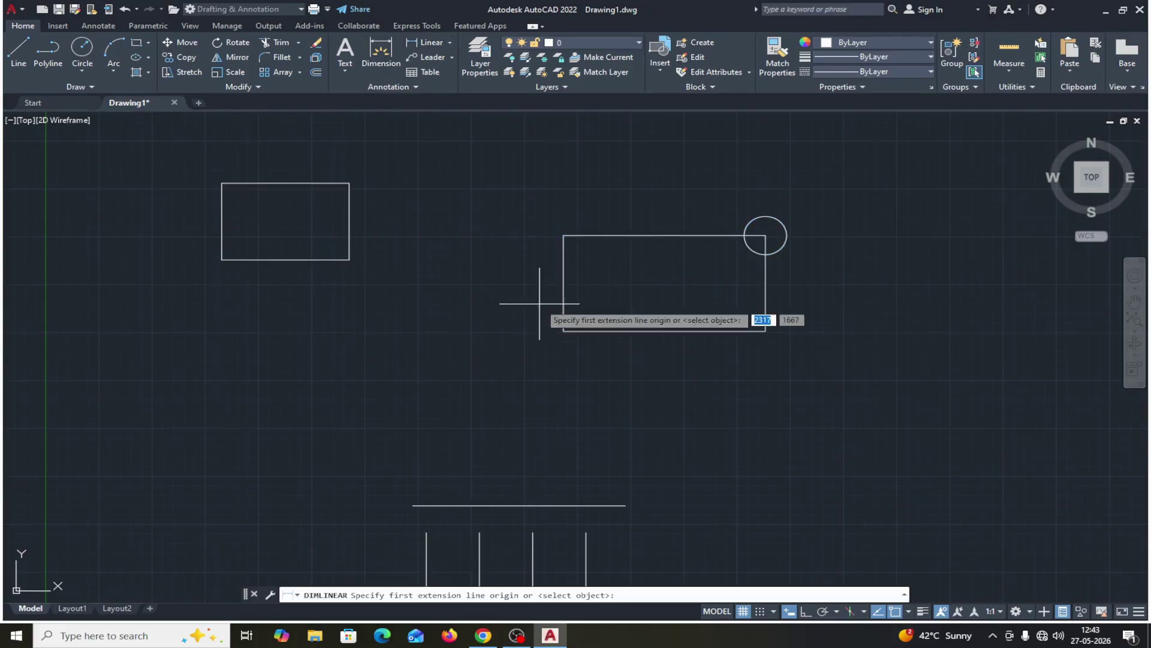
left_click(564, 331)
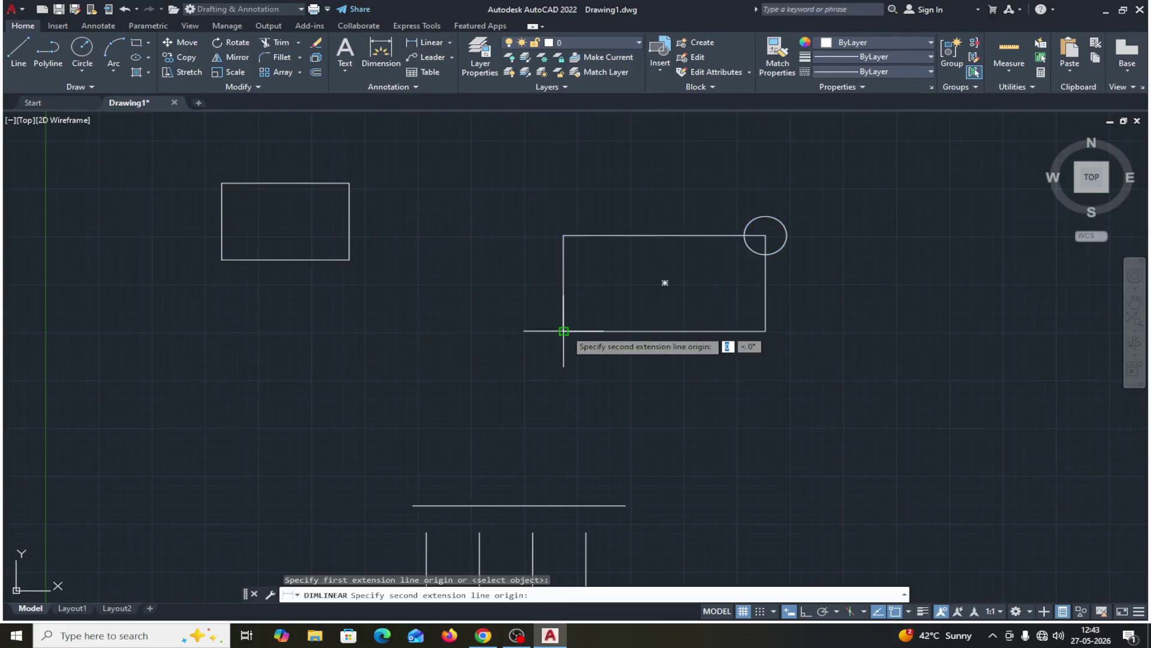
left_click(765, 331)
left_click(747, 385)
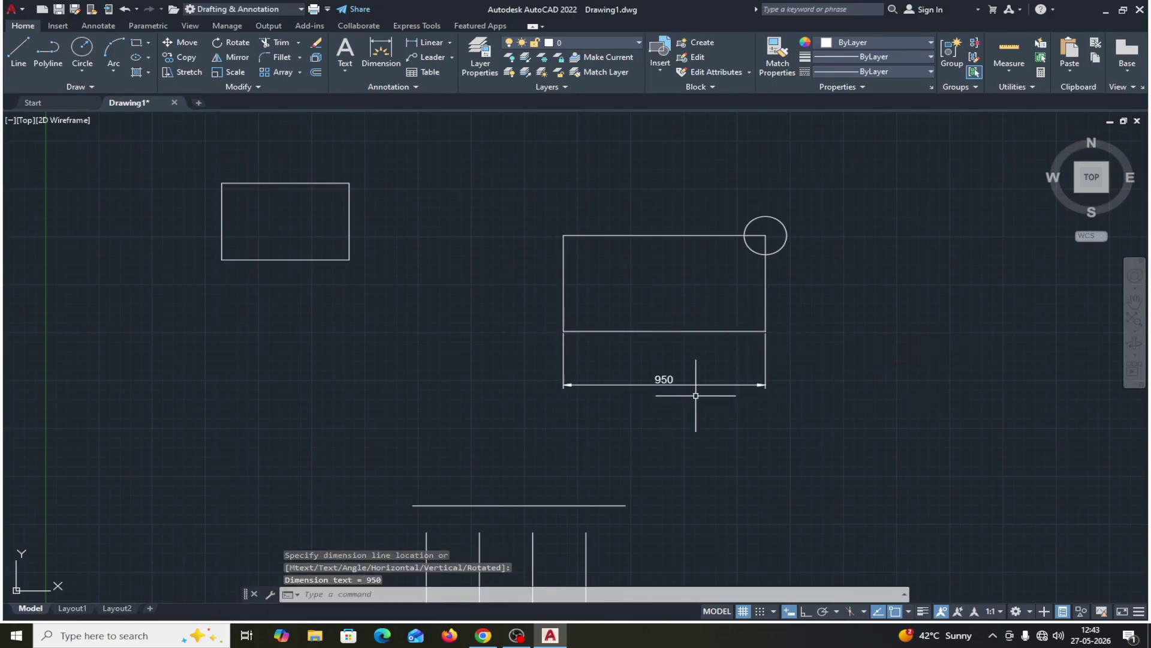
left_click(657, 380)
key("Delete")
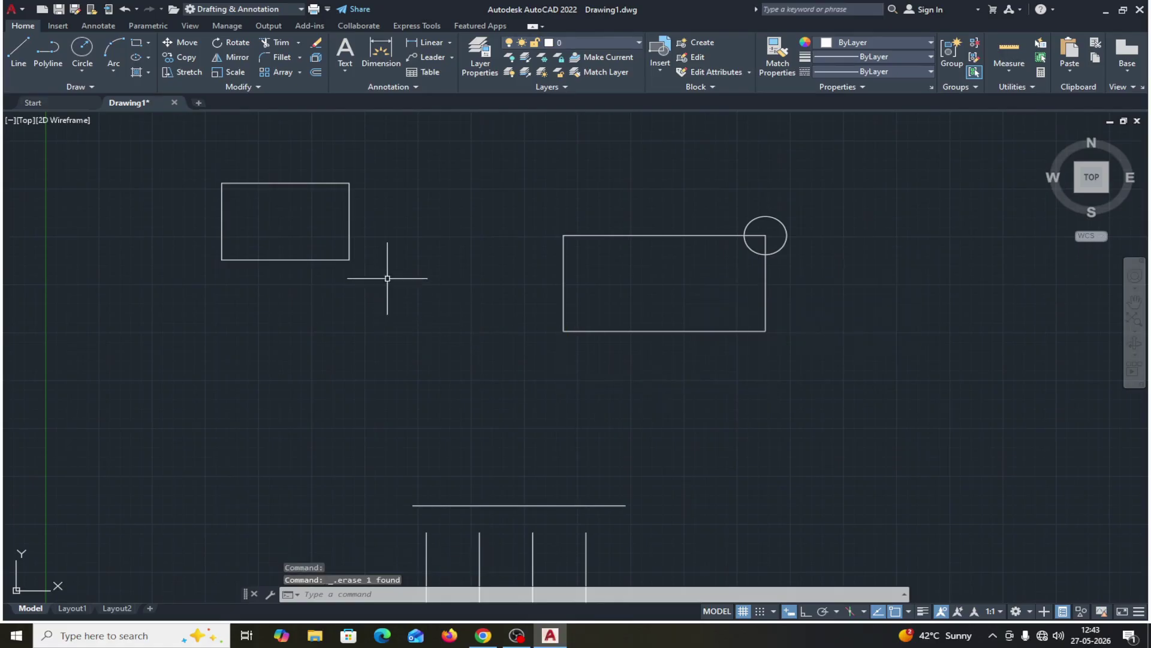
Step: Stretch the top edge of the smaller rectangle upward using the Displacement option with 0,50
middle_click_drag(387, 280, 438, 308)
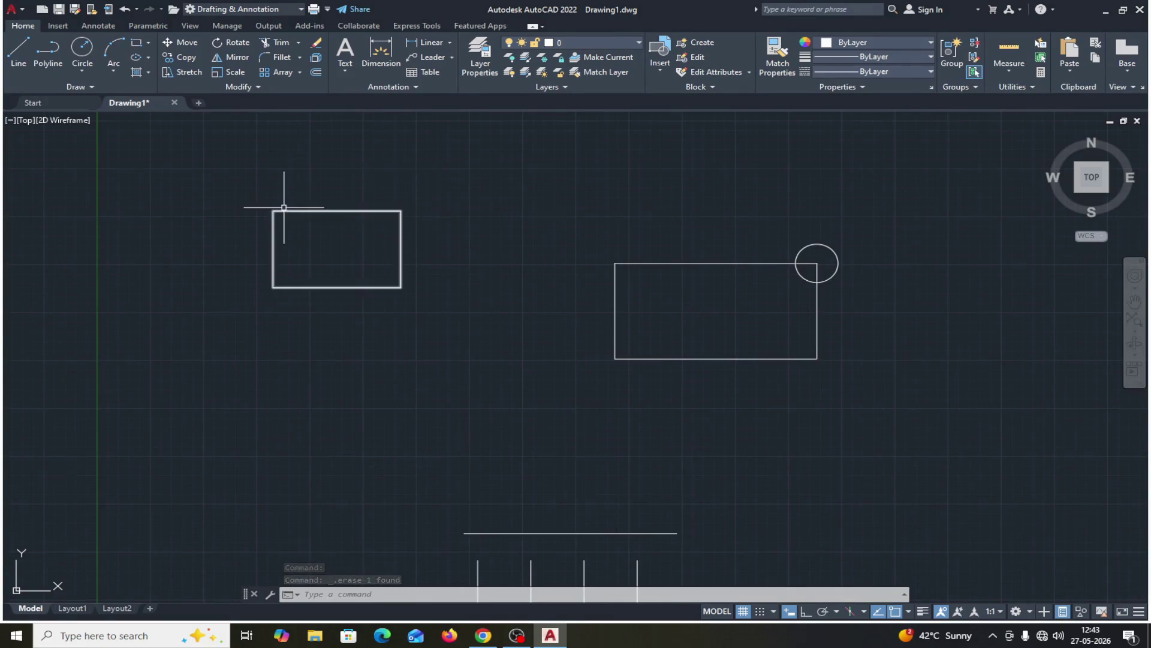
left_click(191, 75)
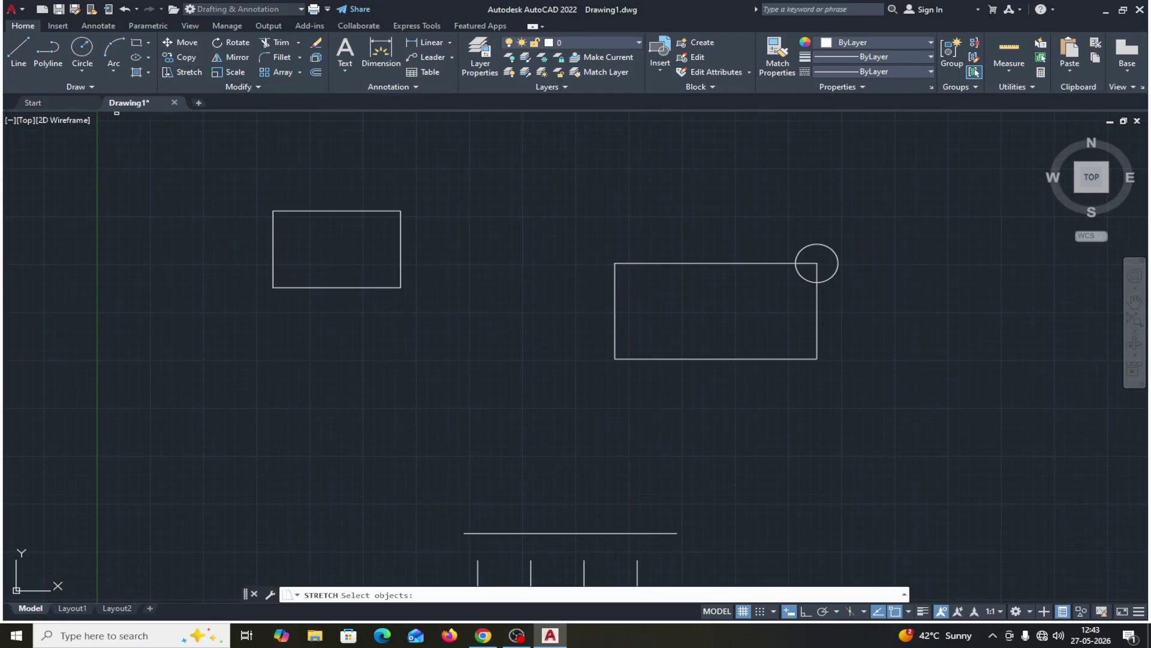
left_click(462, 184)
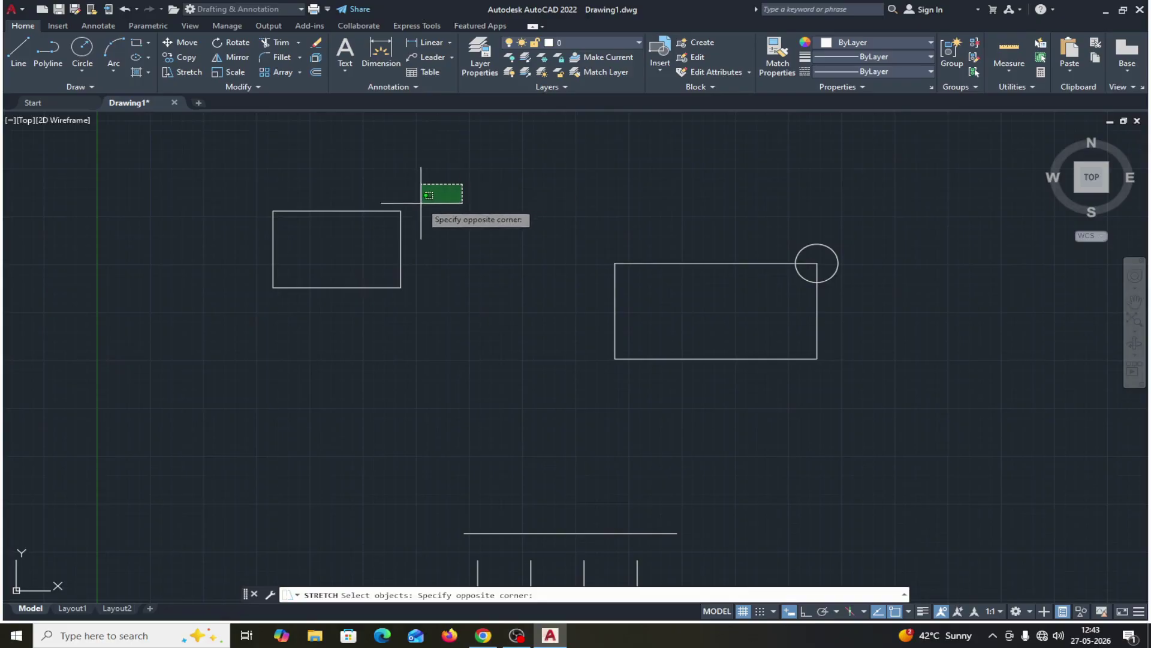
left_click(214, 249)
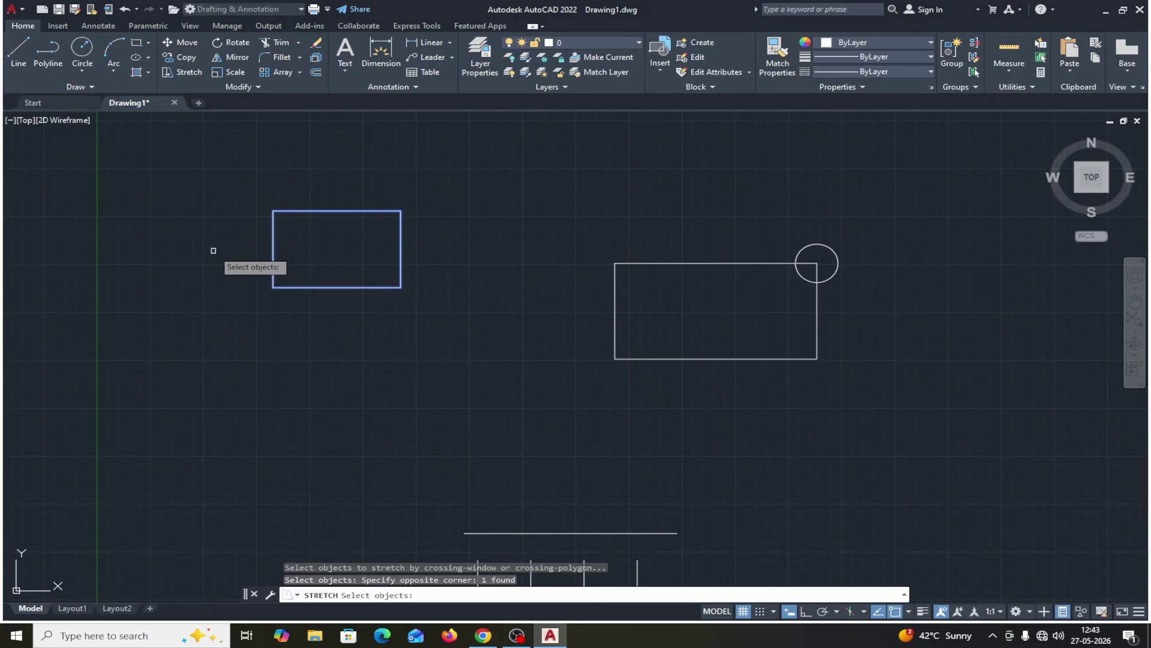
key("Return")
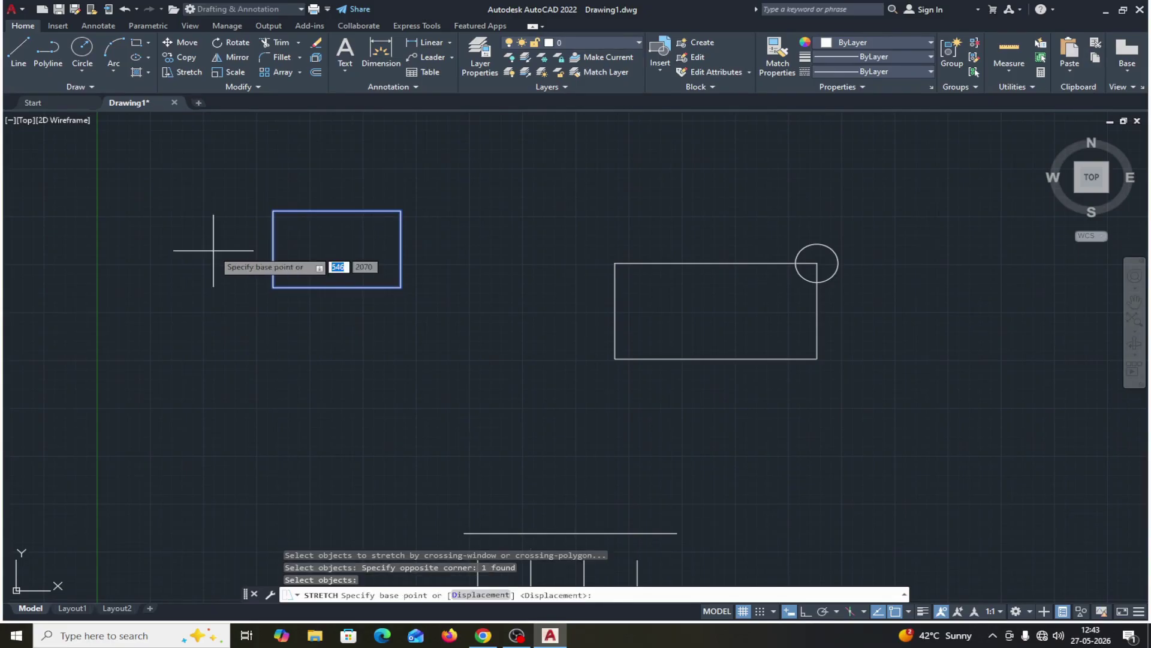
left_click(470, 596)
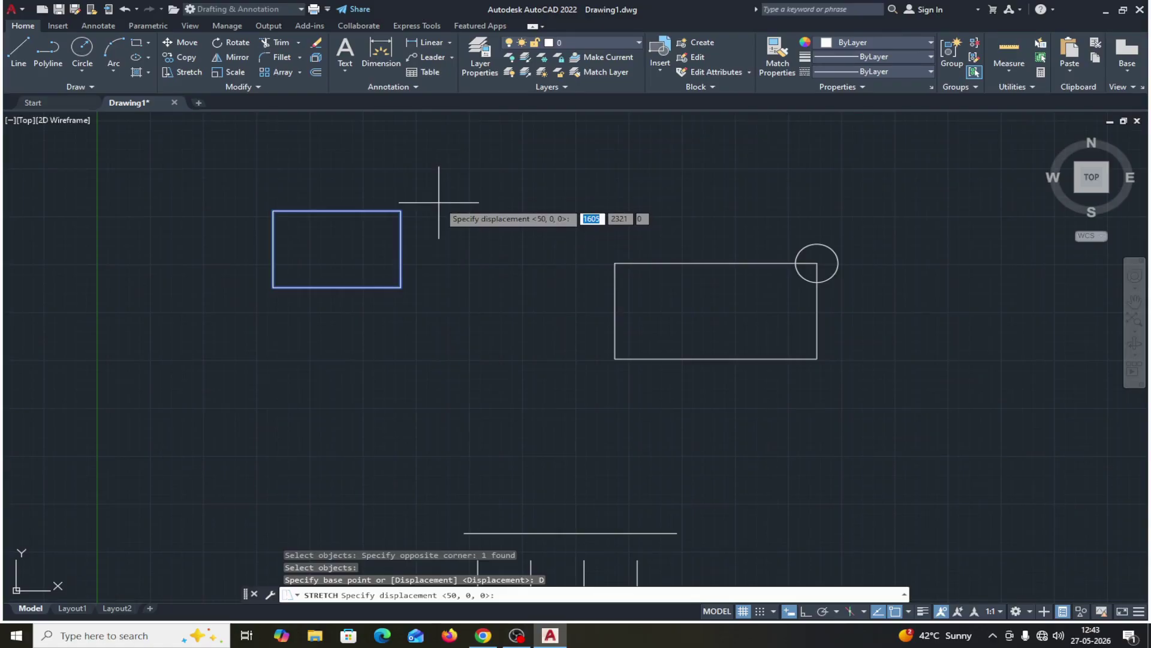
type("0")
key("Tab")
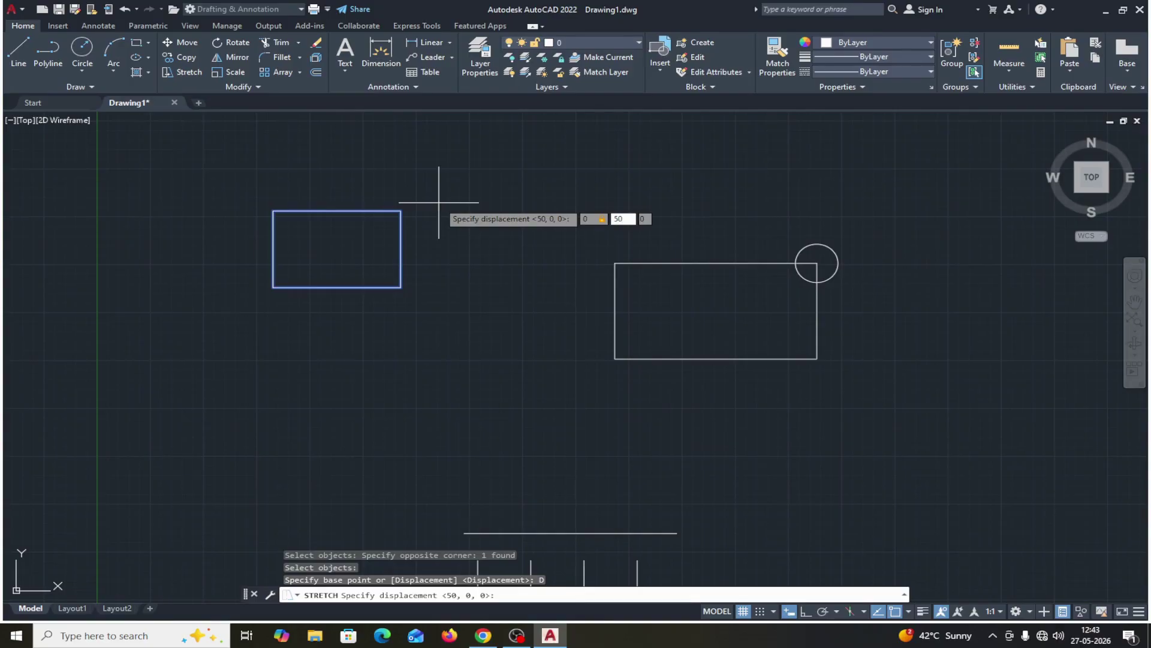
key("Return")
Step: Dimension the right edge of the smaller rectangle with a linear dimension placed to its right
left_click(427, 42)
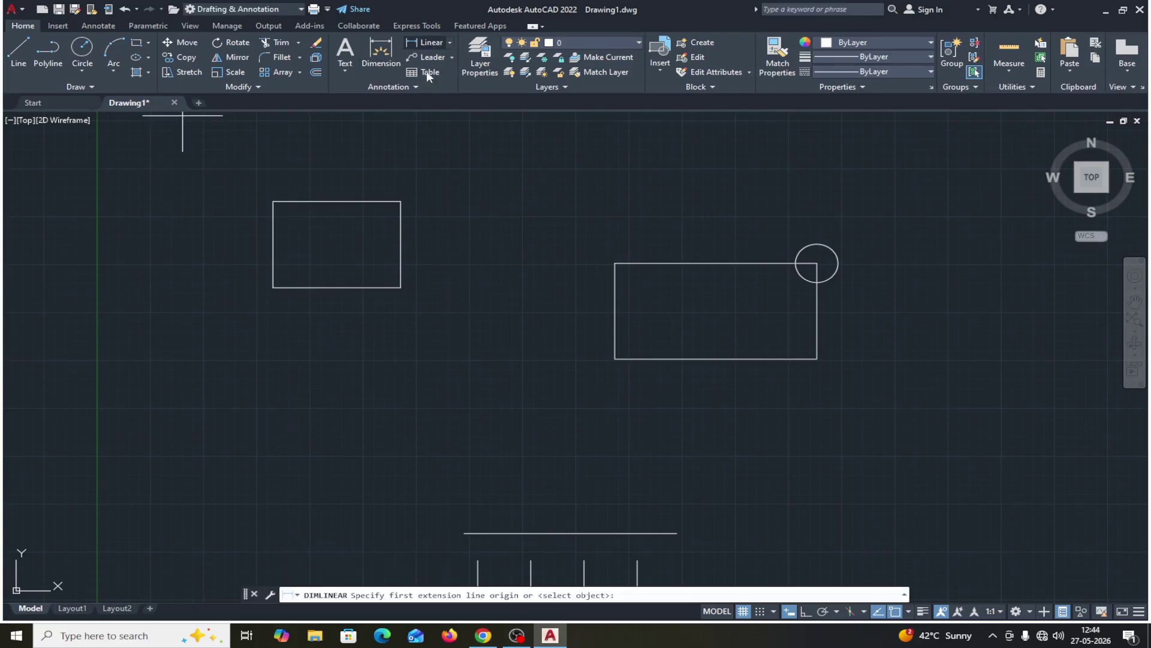
left_click(401, 287)
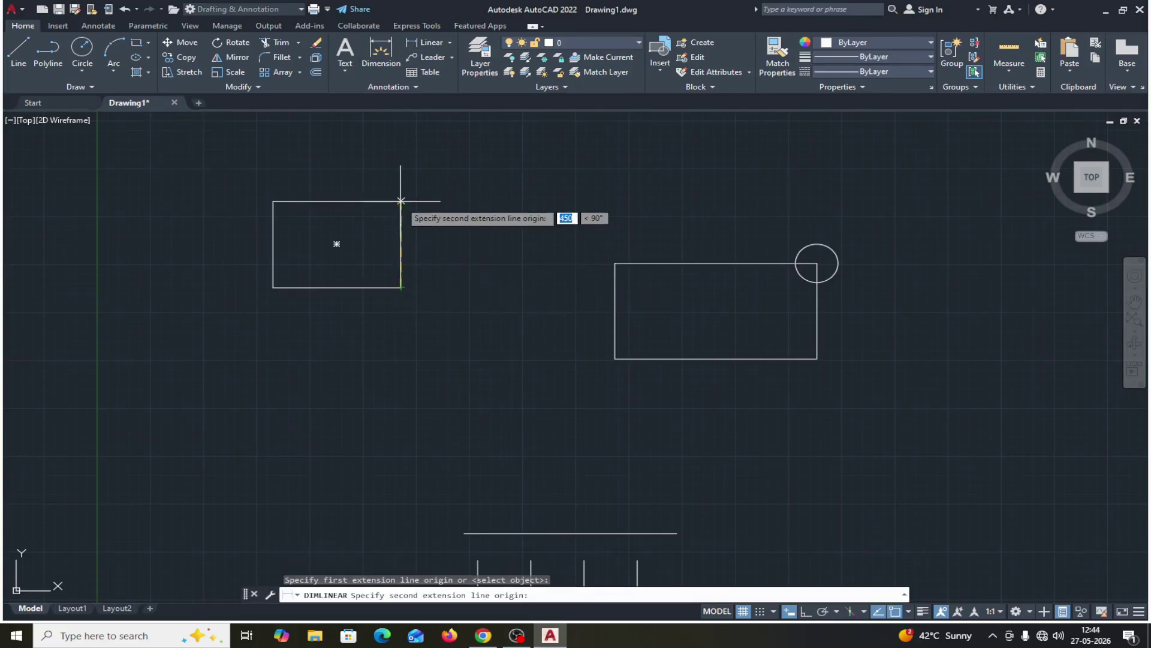
left_click(401, 201)
left_click(458, 244)
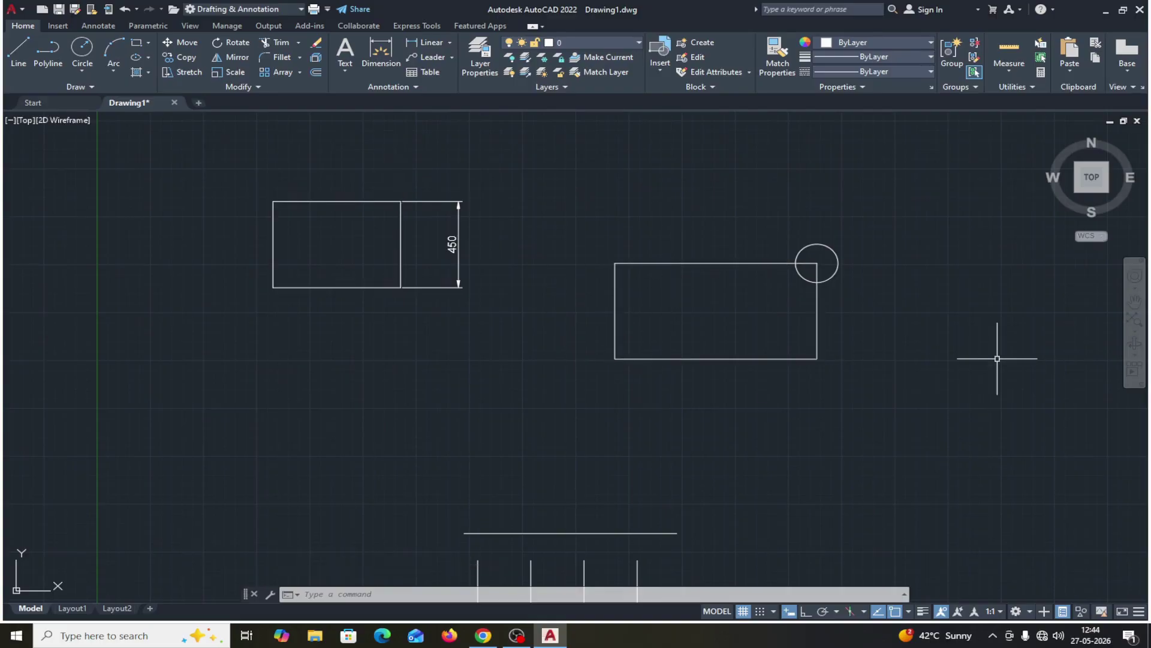
Step: Stretch the left side of the smaller rectangle outward using the Displacement option with -50,0
mouse_move(599, 362)
middle_mouse_down()
mouse_move(608, 316)
mouse_move(606, 358)
middle_mouse_up()
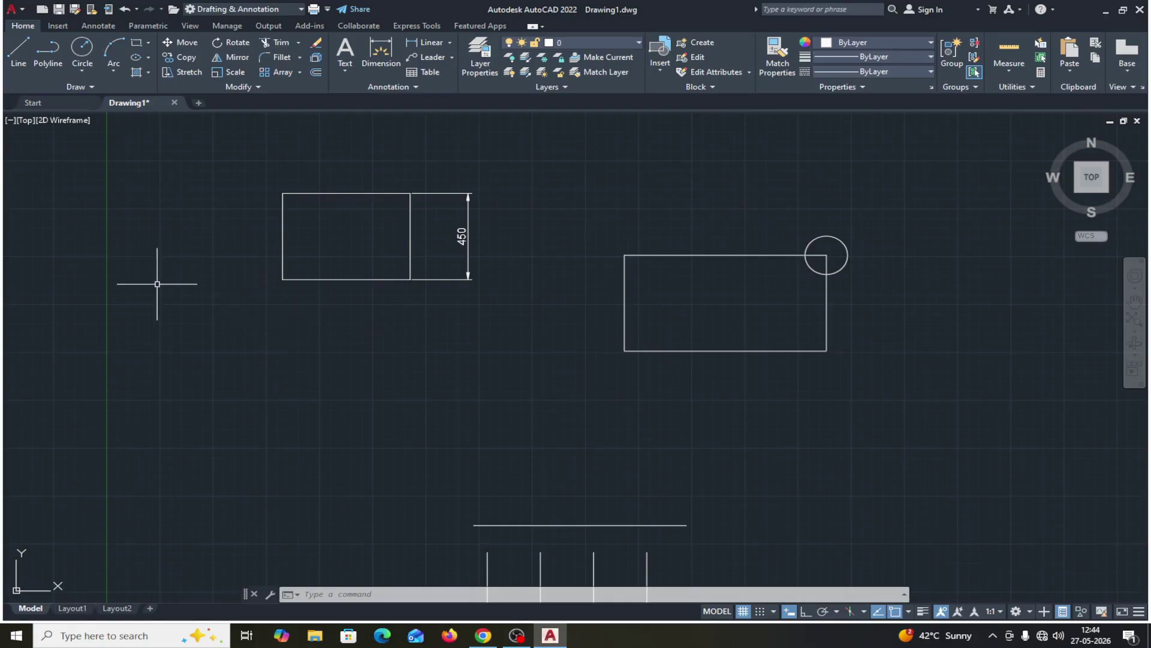
left_click(190, 73)
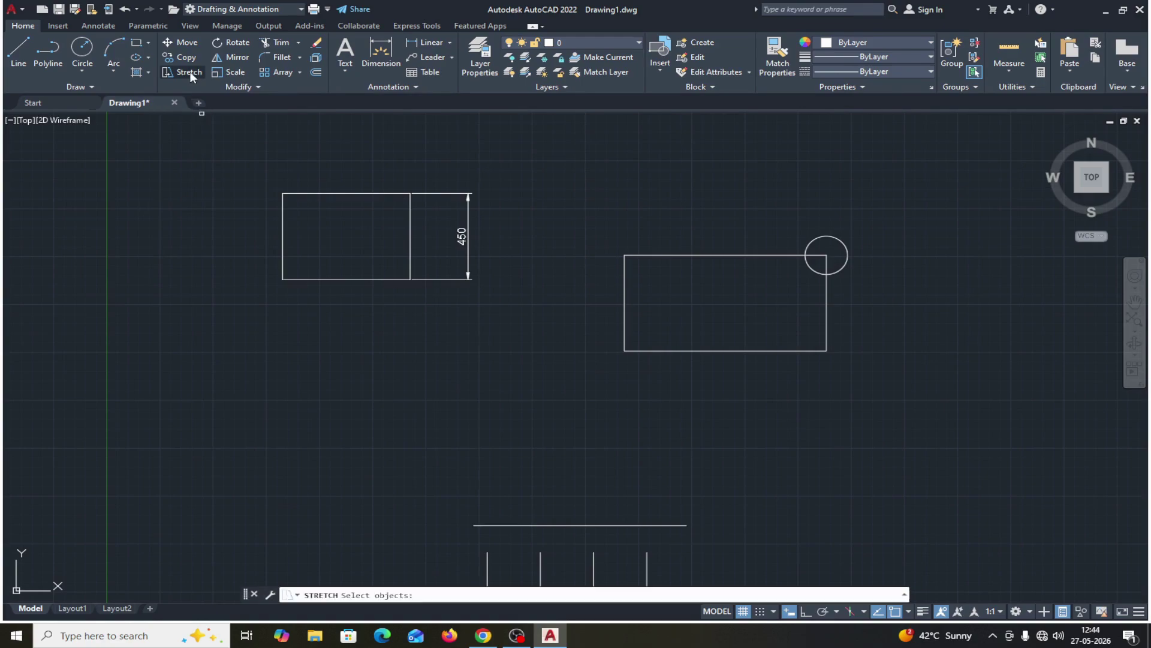
left_click(339, 171)
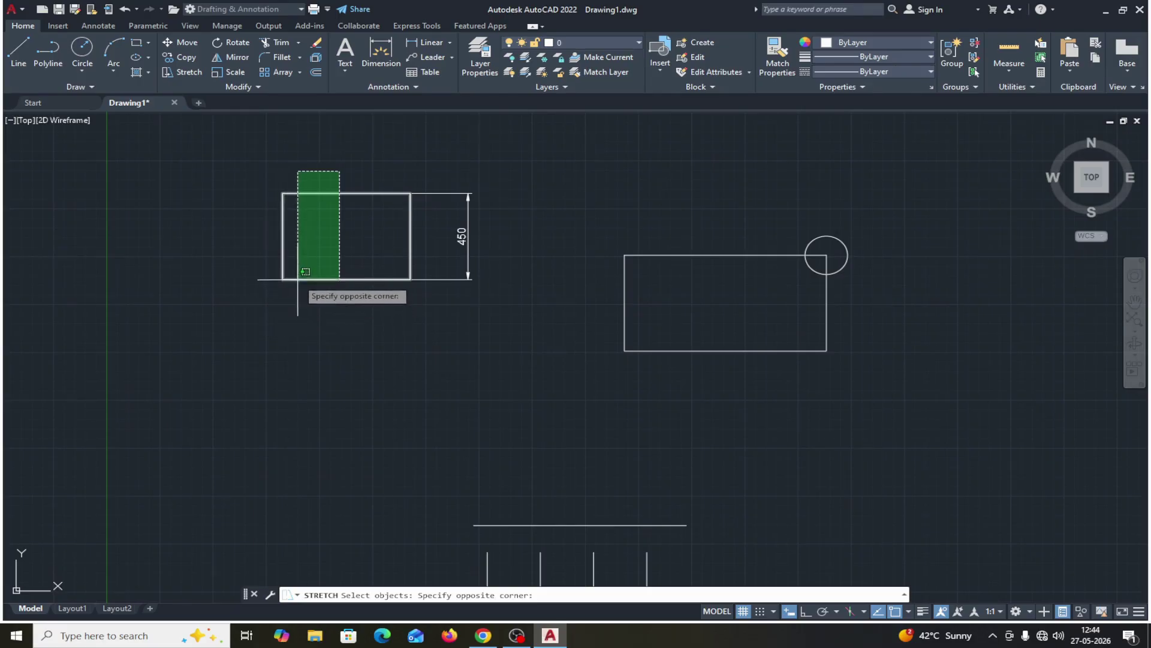
left_click(208, 324)
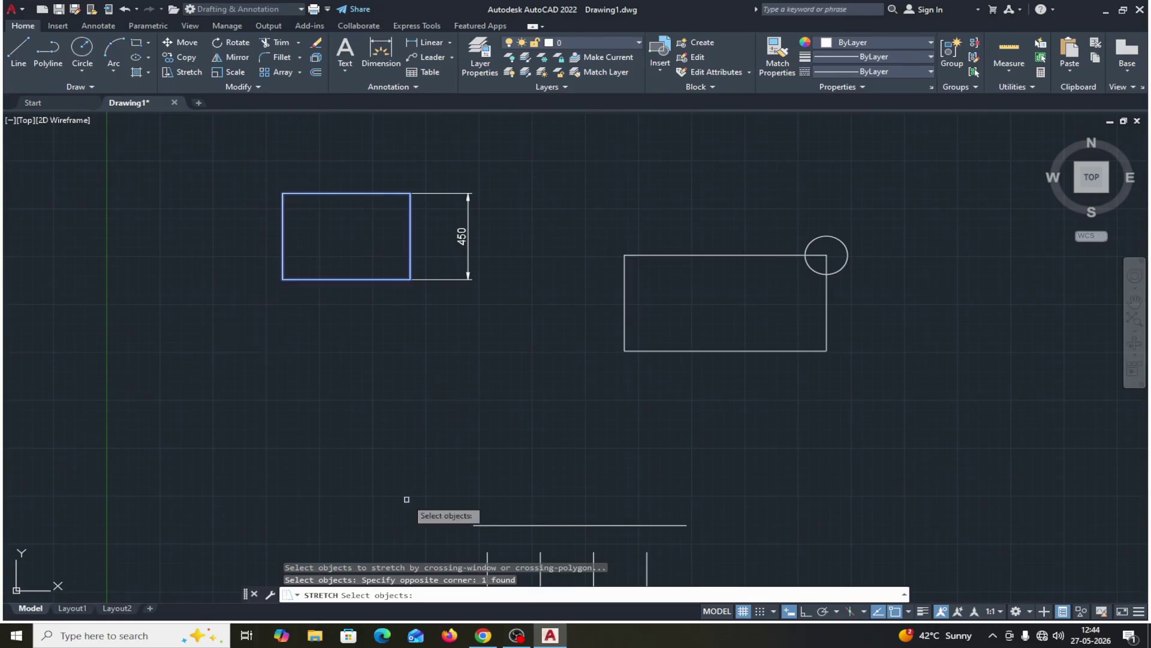
key("Return")
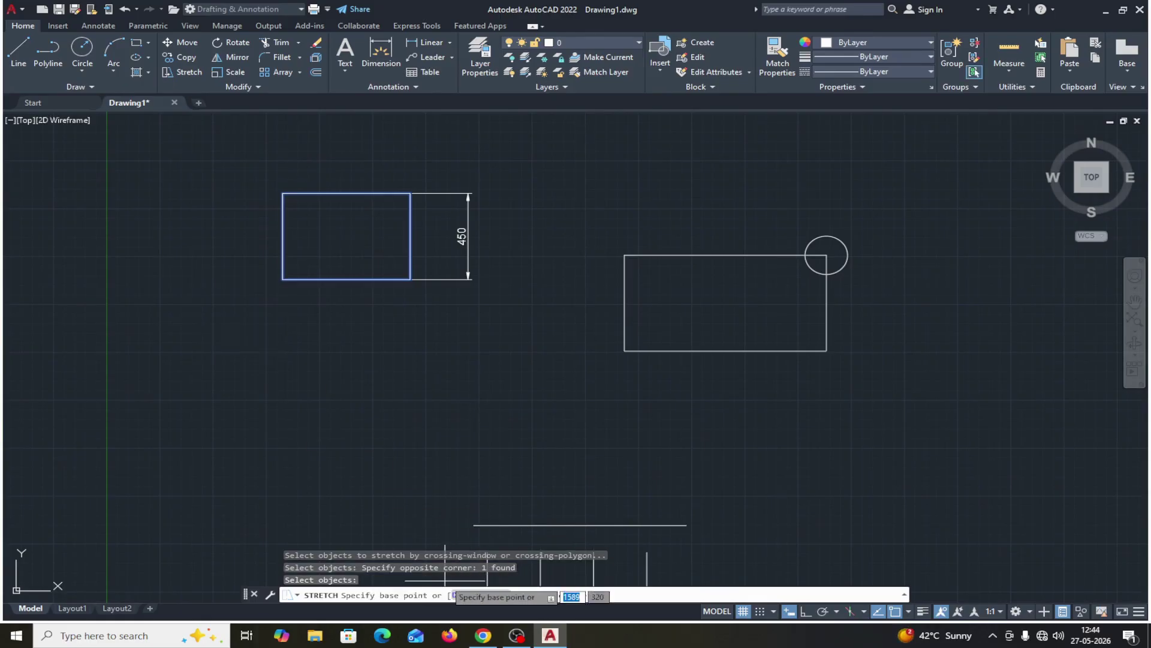
left_click(459, 593)
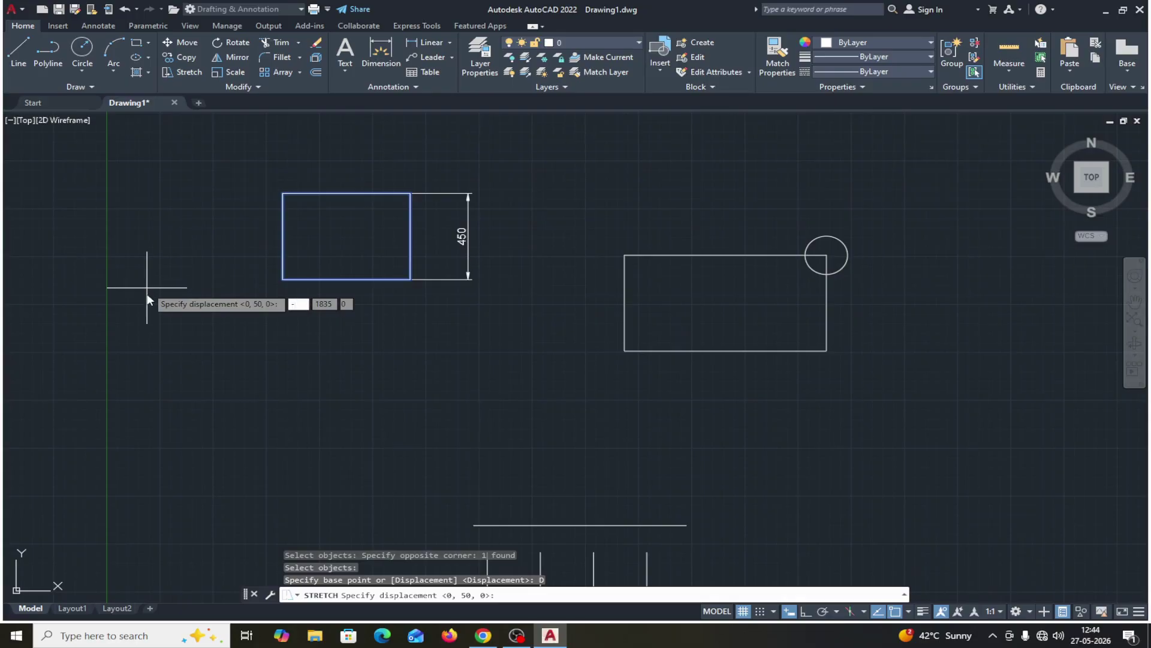
type("-50")
key("Tab")
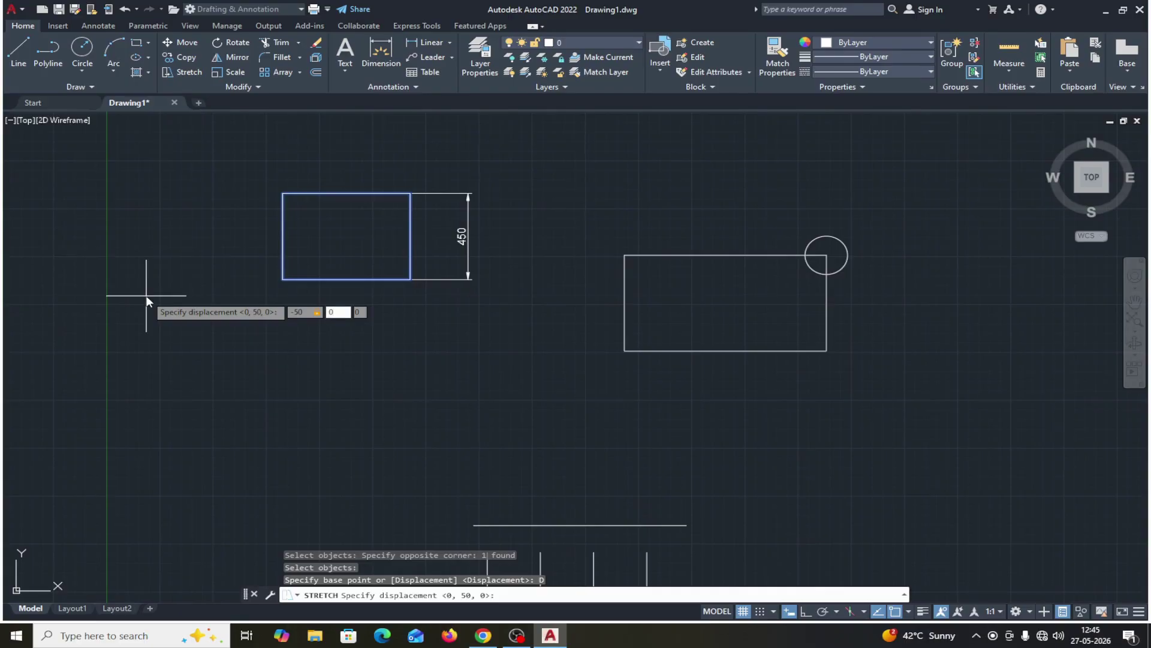
key("Return")
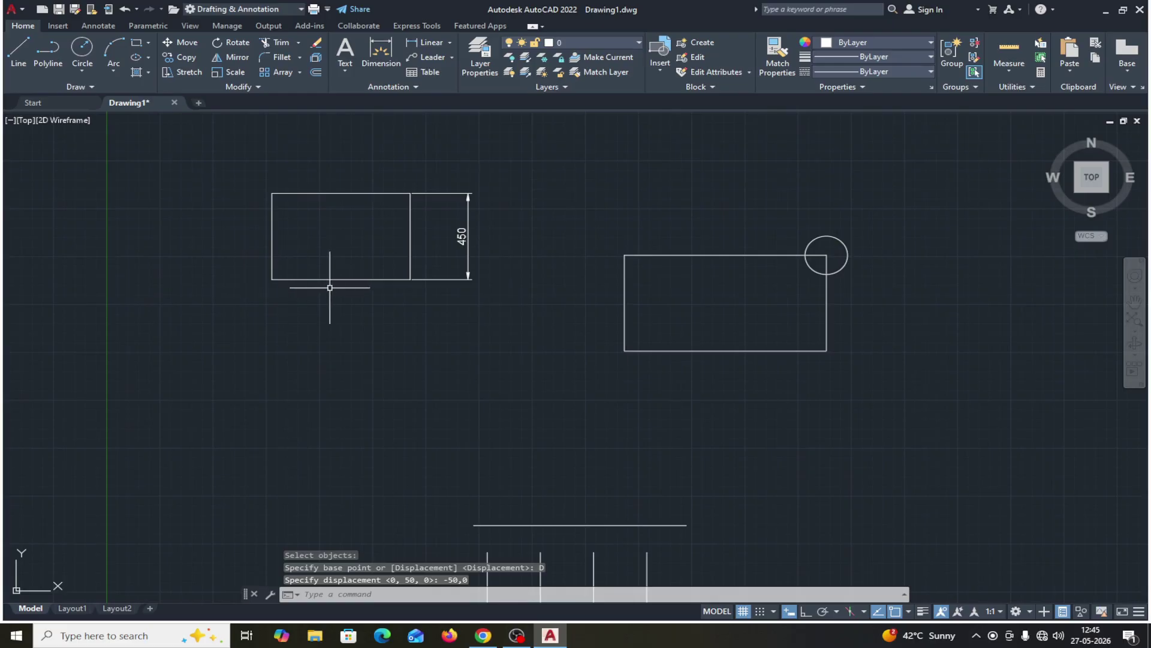
Step: Dimension the bottom edge of the smaller rectangle with a linear dimension placed below it
left_click(438, 44)
left_click(273, 279)
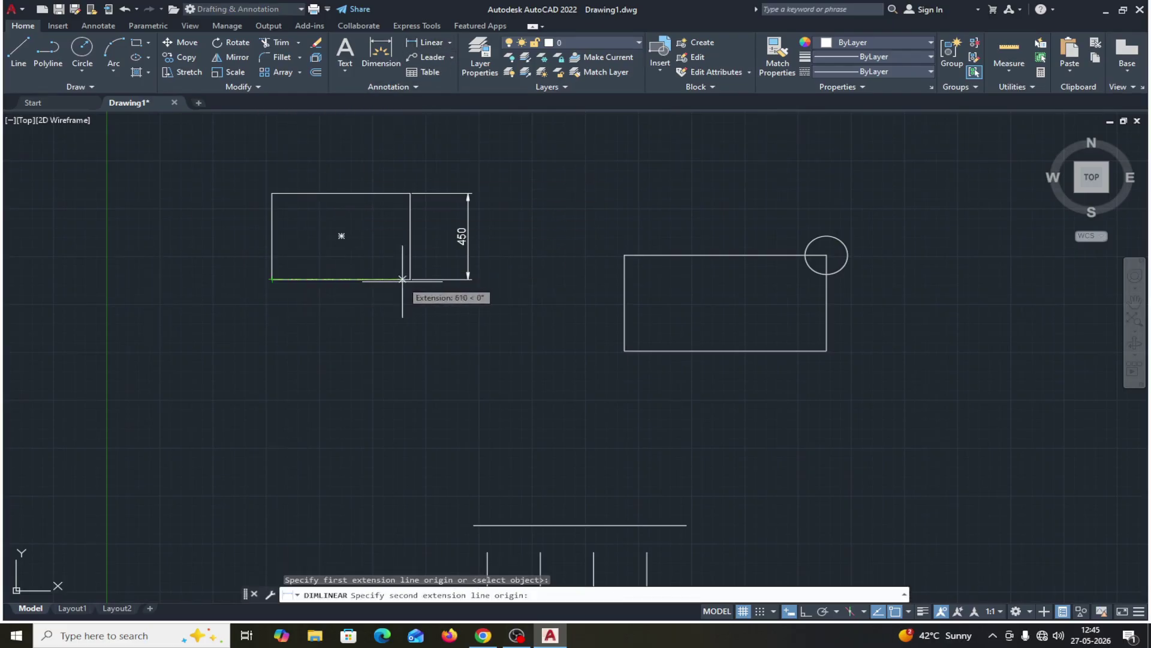
left_click(410, 279)
left_click(390, 323)
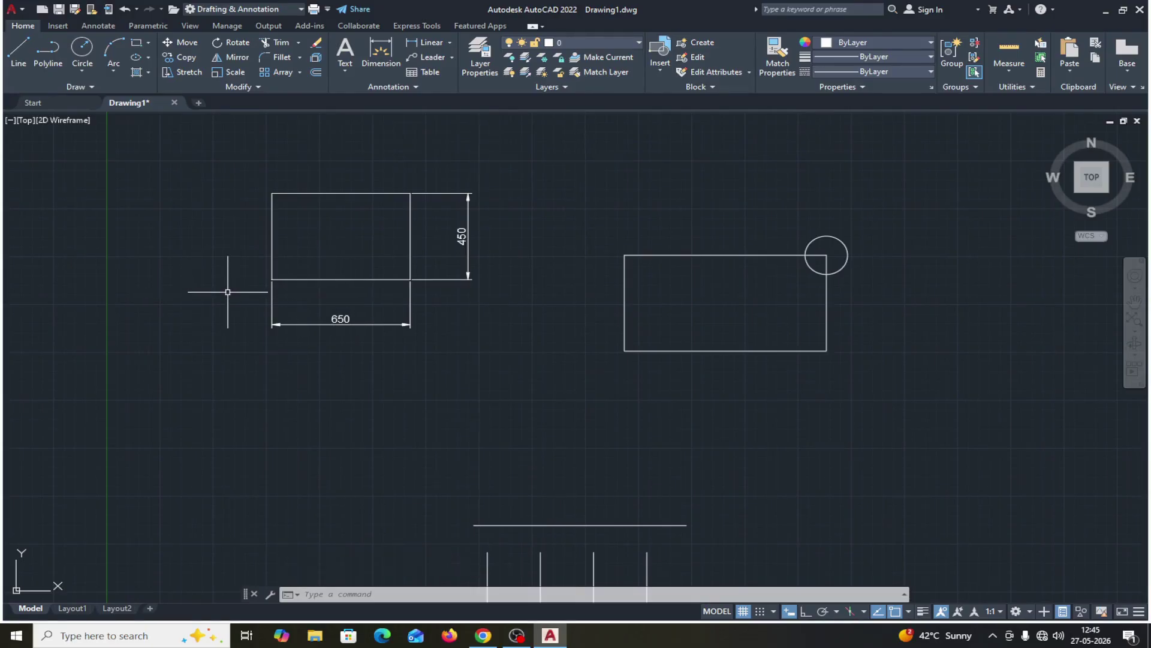
Step: Erase the horizontal and vertical linear dimensions from the smaller rectangle
mouse_move(506, 379)
middle_mouse_down()
mouse_move(501, 304)
mouse_move(460, 177)
middle_mouse_up()
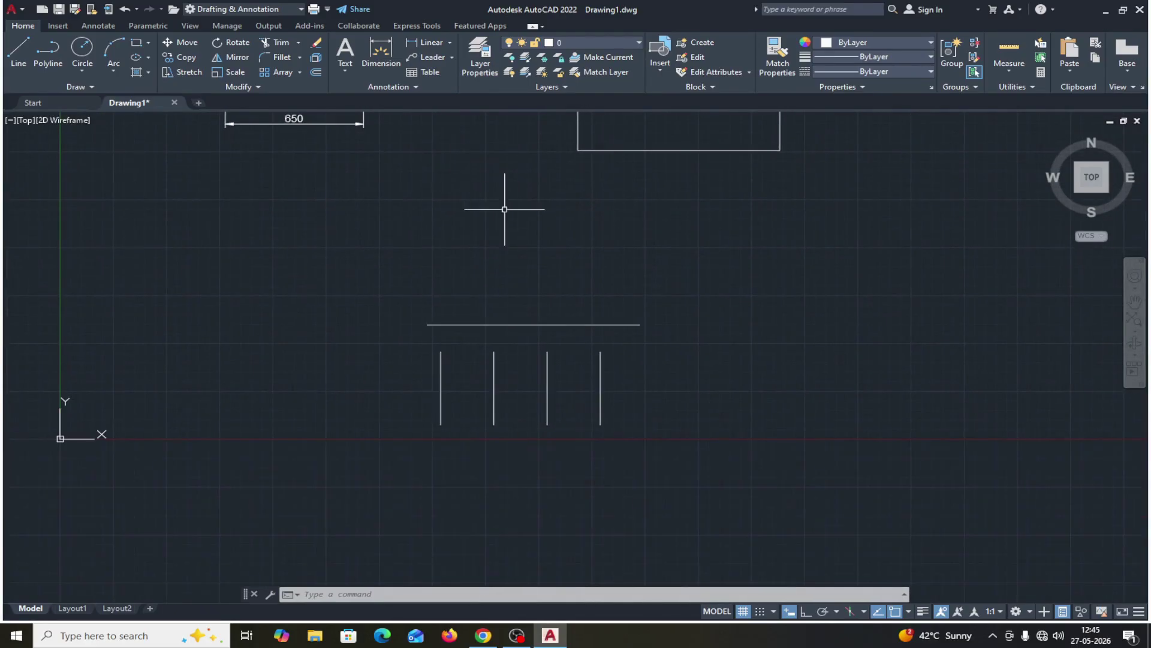
middle_click_drag(638, 245, 623, 330)
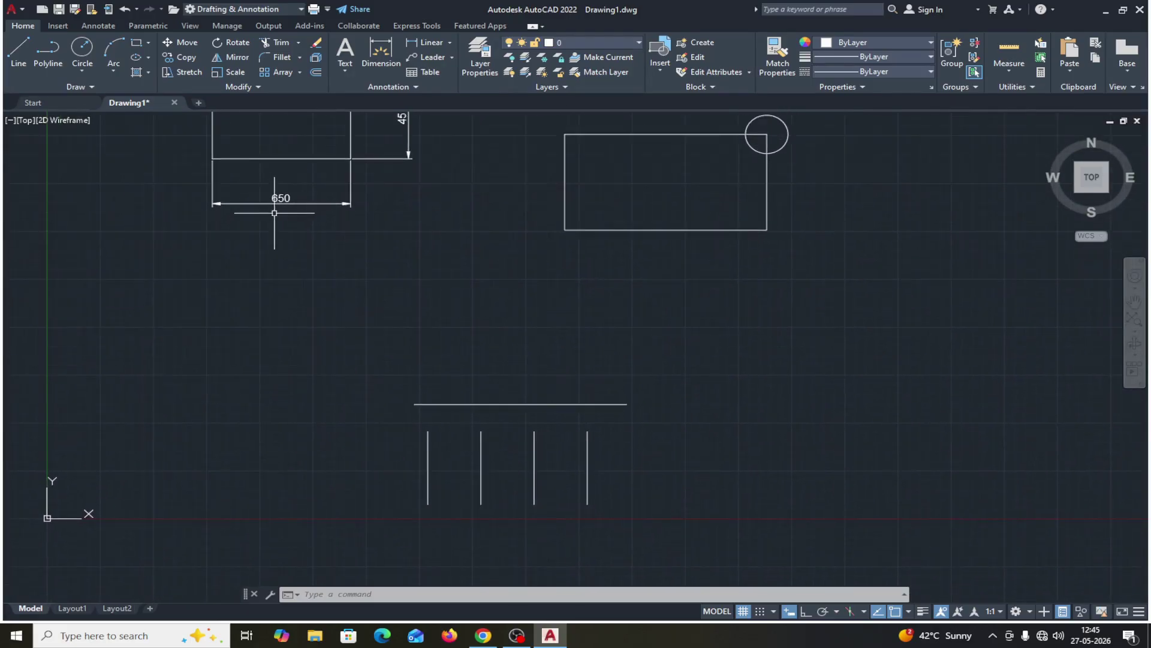
key("Up")
left_click(281, 196)
key("Delete")
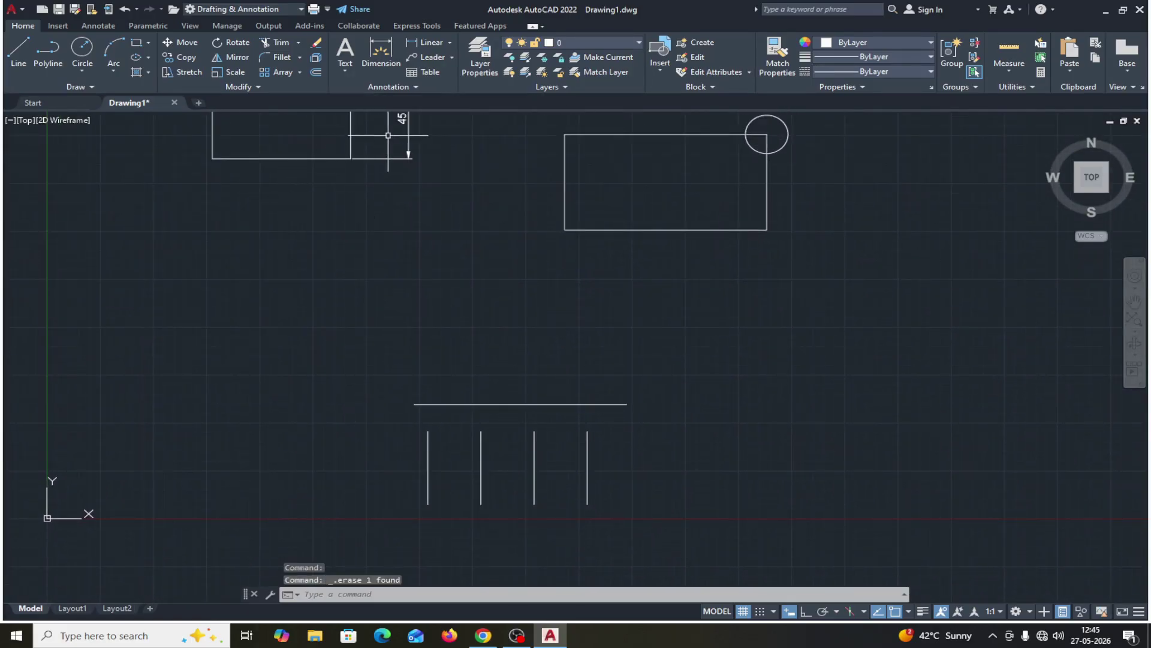
left_click(408, 134)
key("Delete")
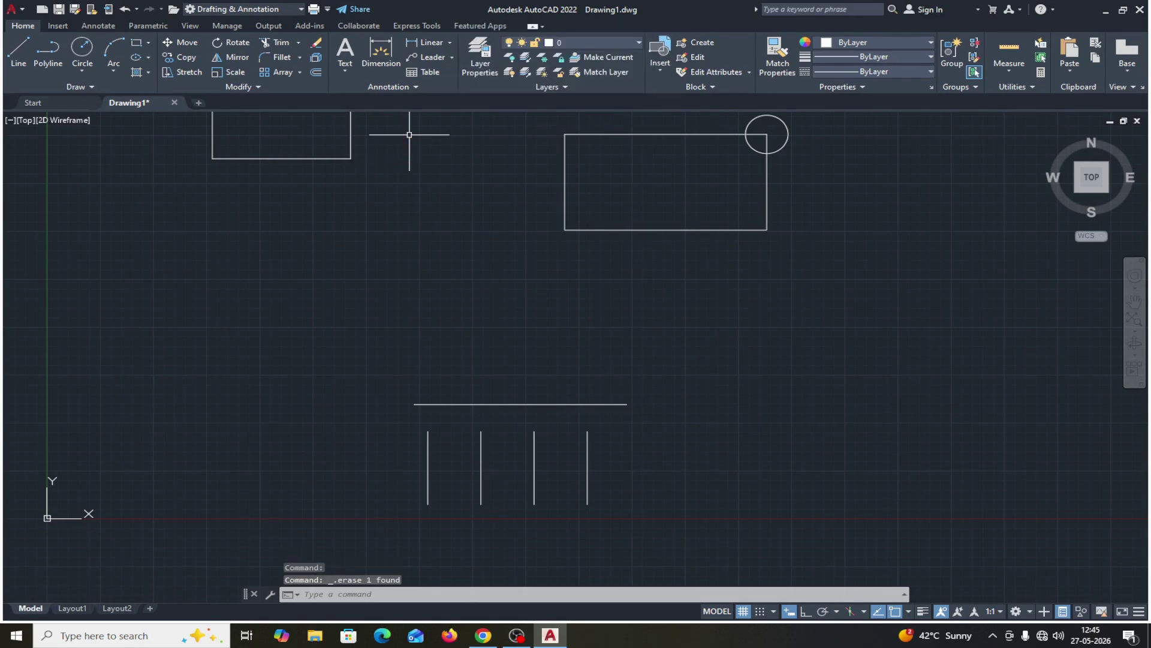
Step: Erase the four vertical lines below the horizontal line using a crossing selection, and undo the erasure
mouse_move(497, 276)
middle_mouse_down()
mouse_move(530, 330)
mouse_move(566, 326)
middle_mouse_up()
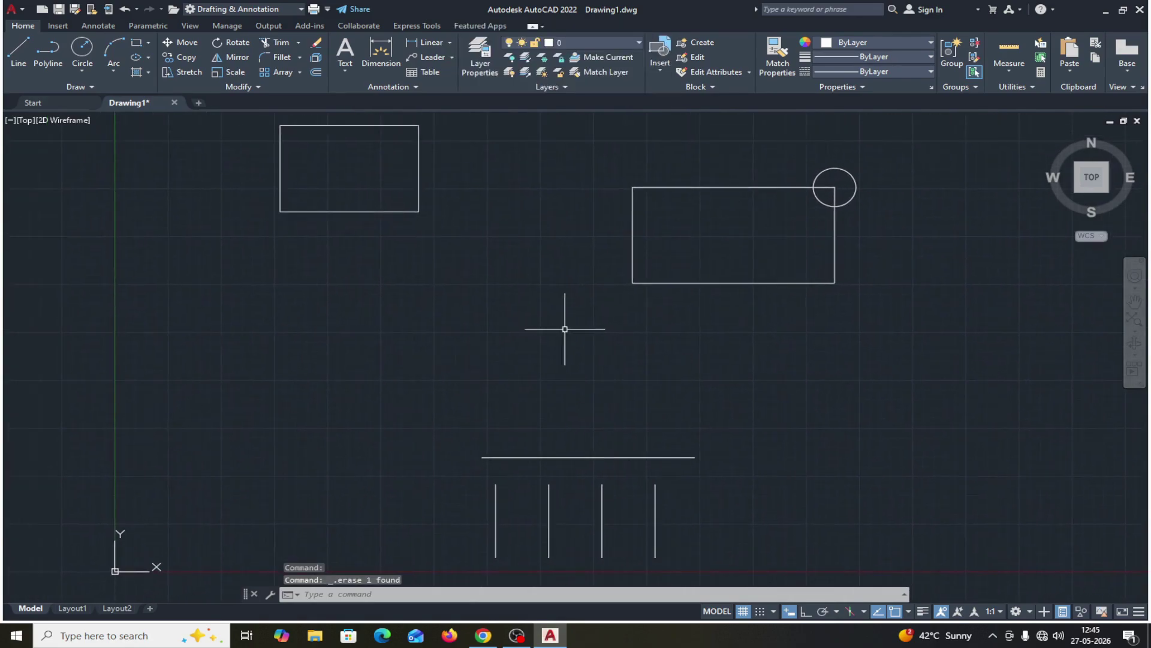
mouse_move(763, 503)
middle_mouse_down()
mouse_move(781, 506)
mouse_move(786, 478)
middle_mouse_up()
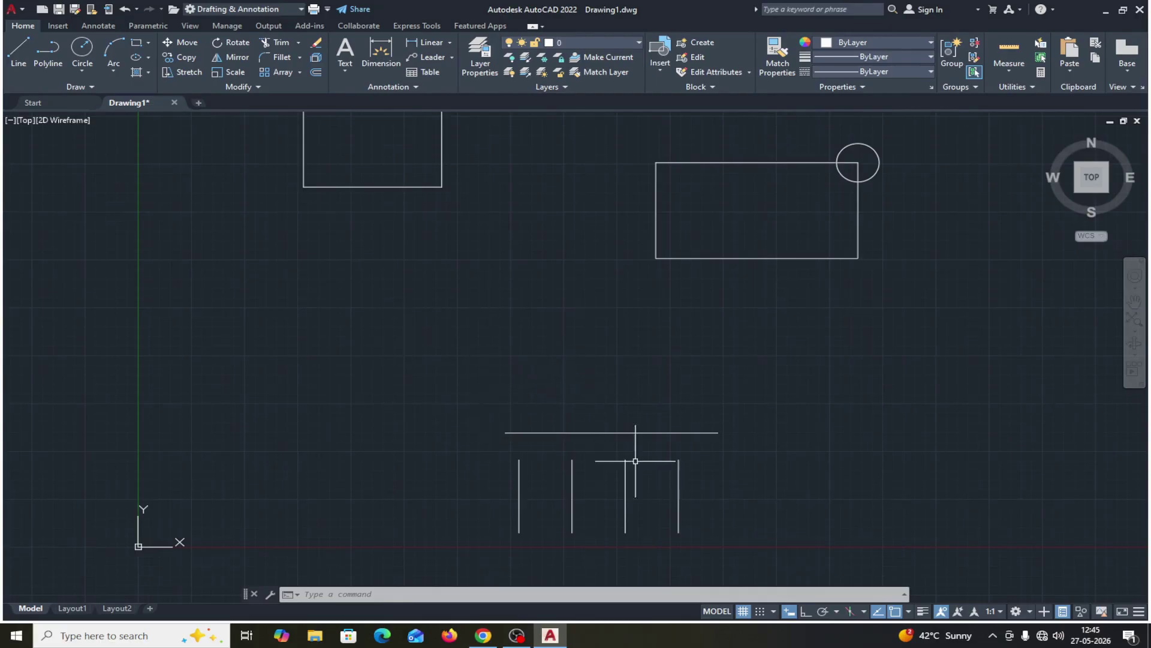
middle_click_drag(738, 474, 671, 452)
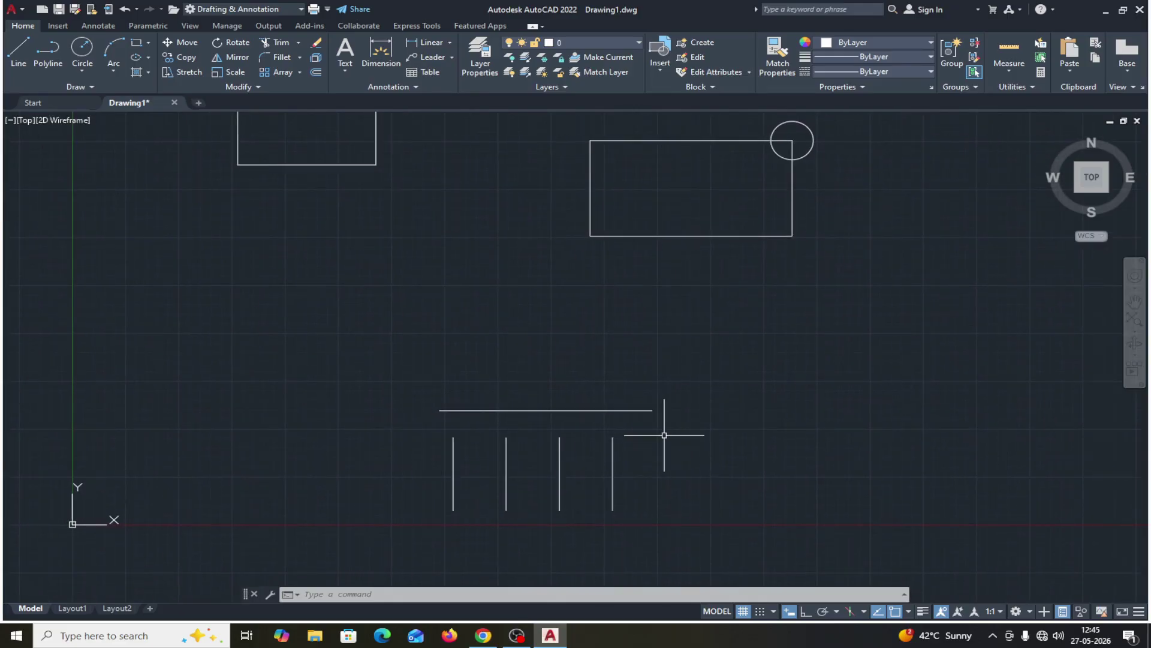
left_click(665, 436)
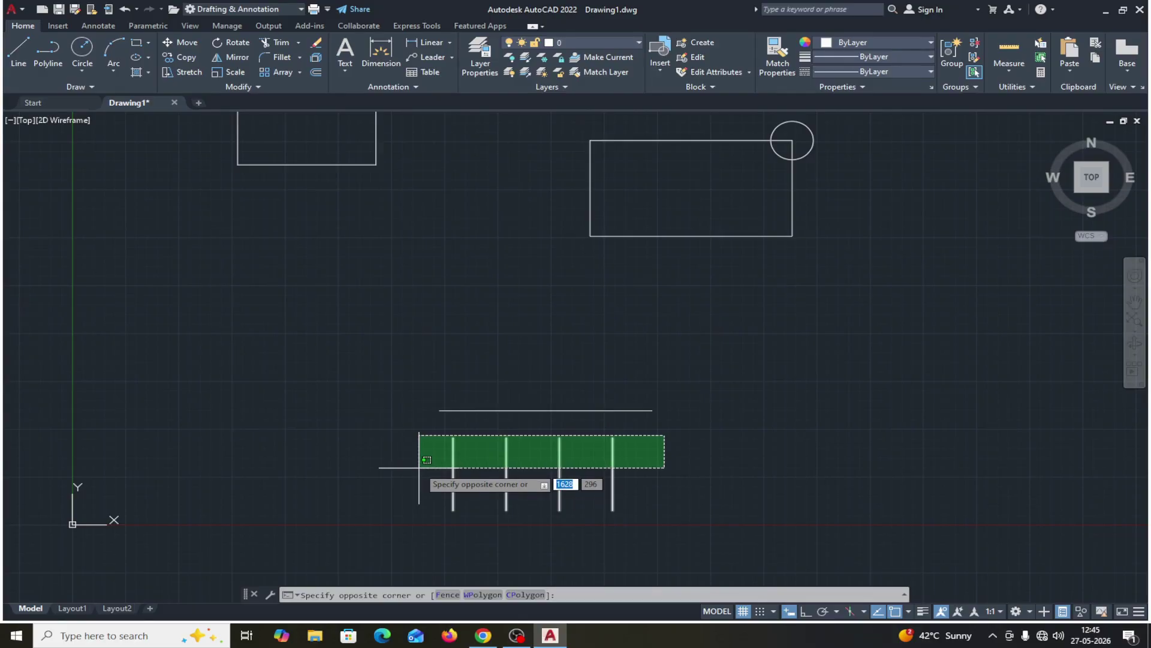
left_click(419, 466)
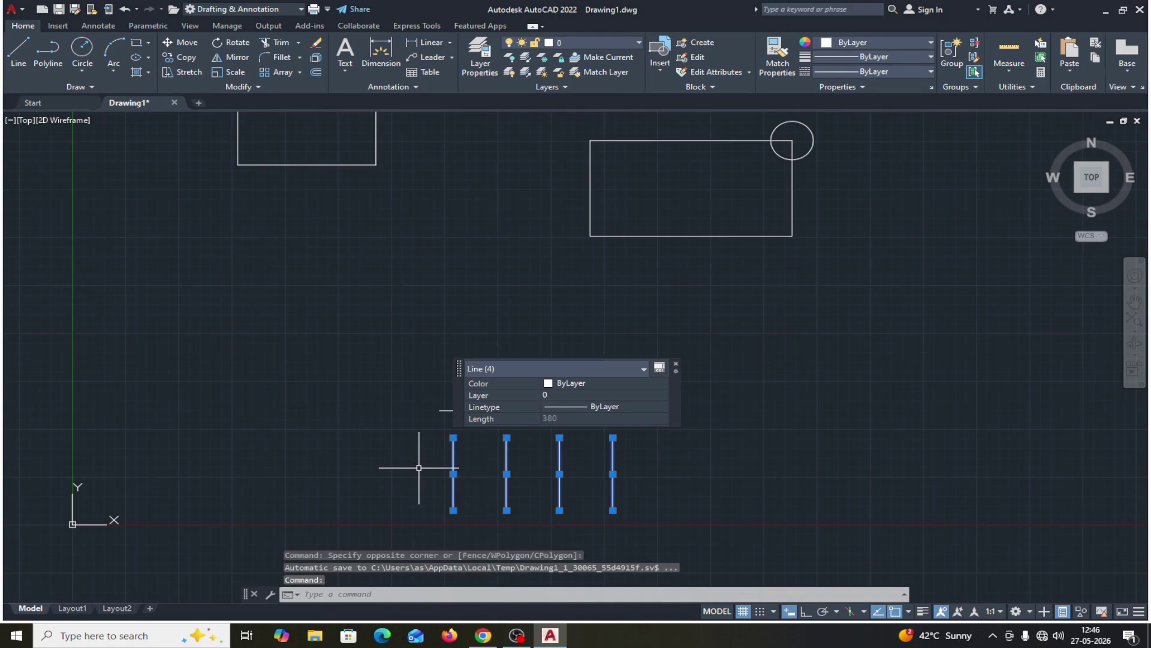
key("Delete")
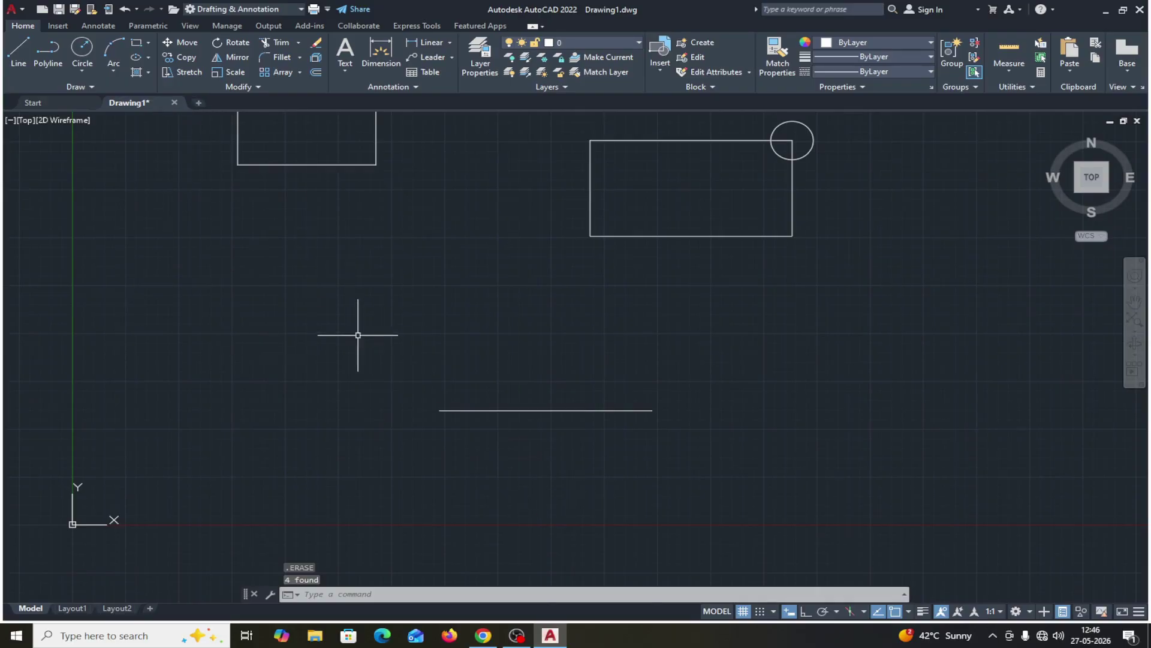
left_click(126, 11)
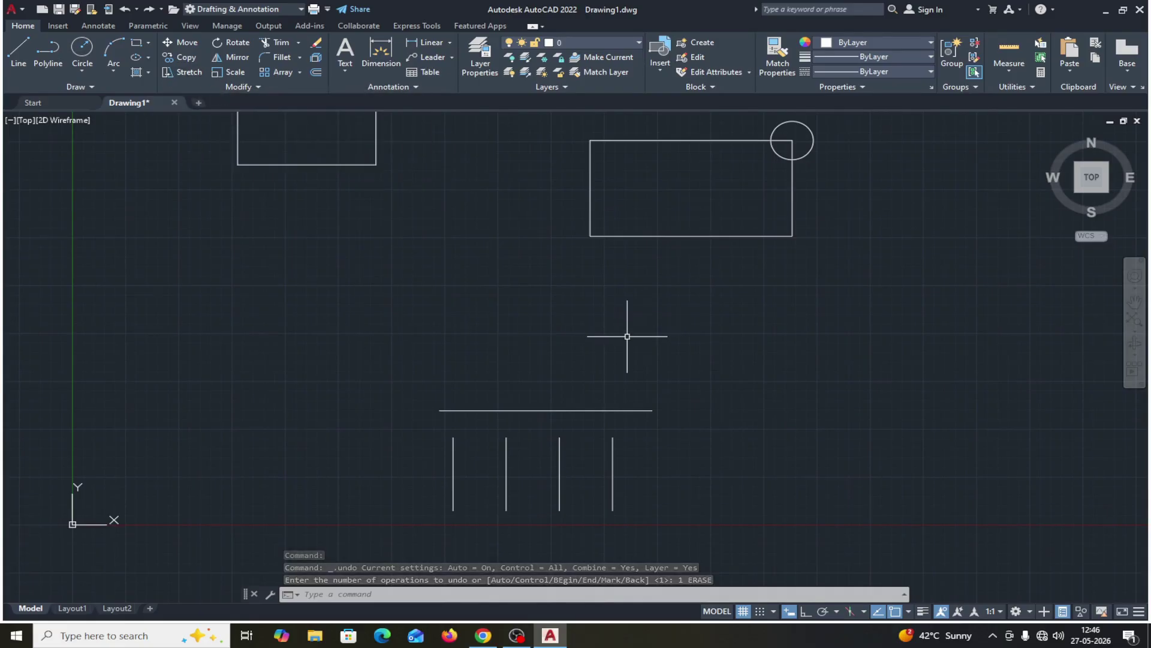
Step: Stretch the upper ends of the four vertical lines to meet the horizontal line, using the leftmost line's upper endpoint as base point
type("S")
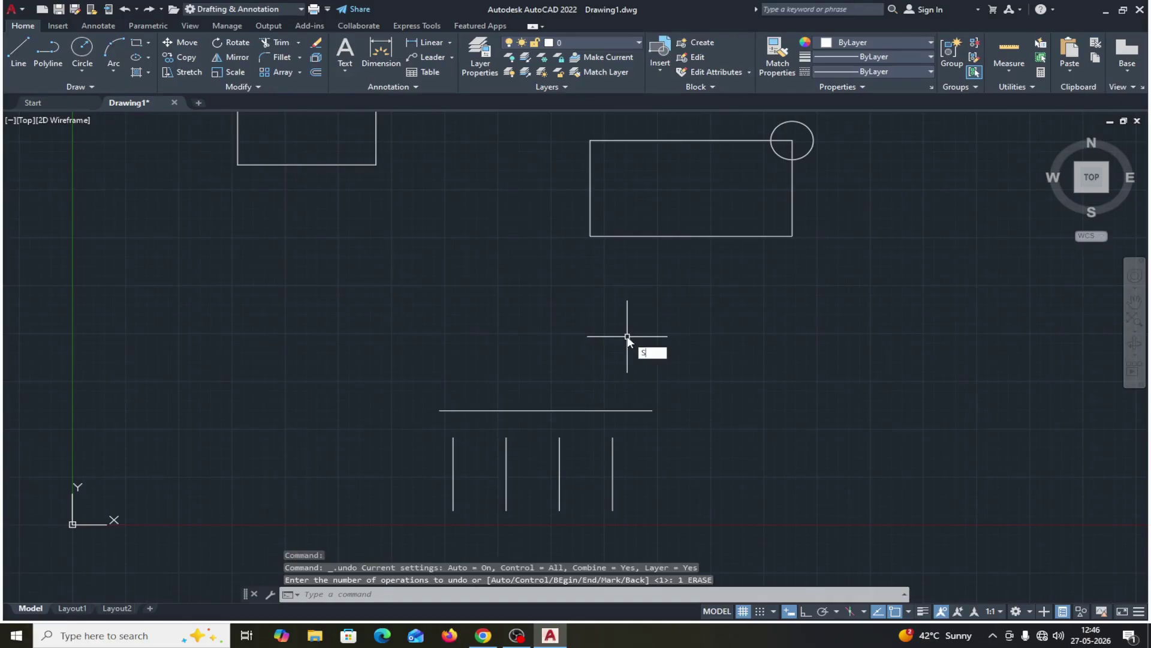
key("Return")
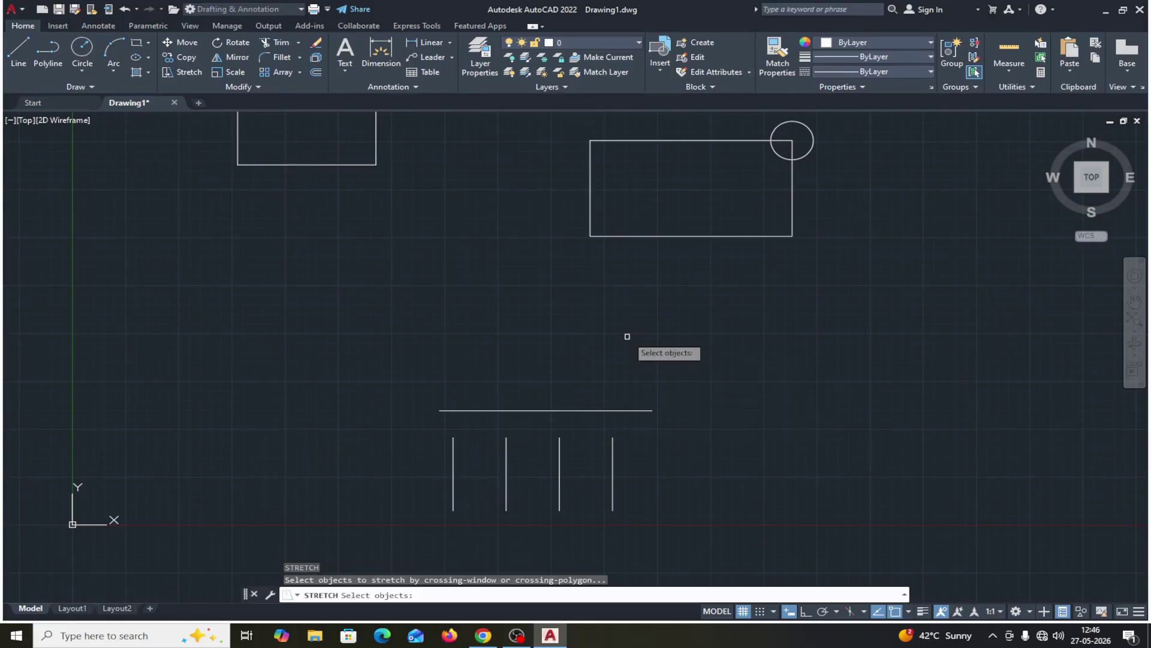
left_click(644, 426)
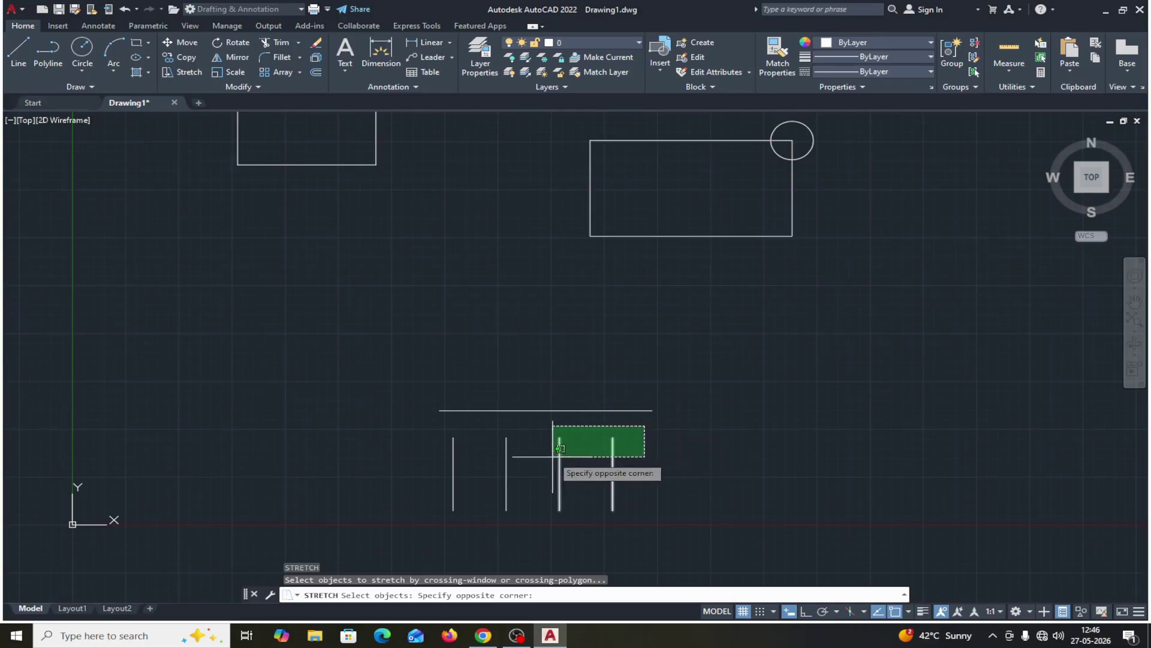
left_click(433, 480)
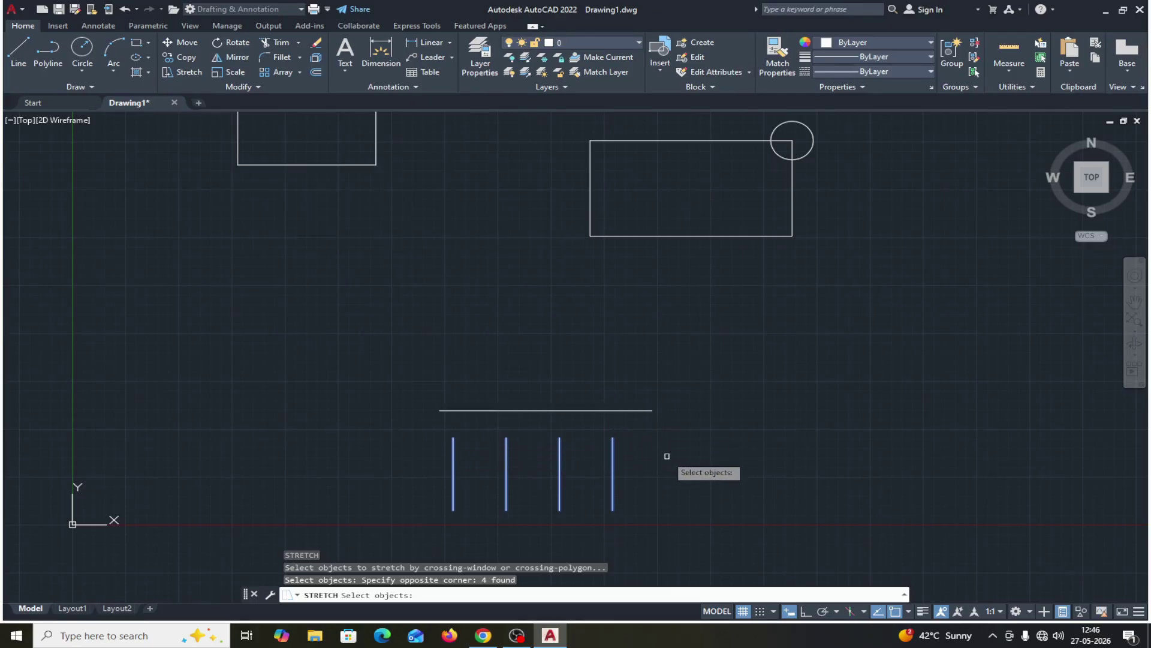
key("Return")
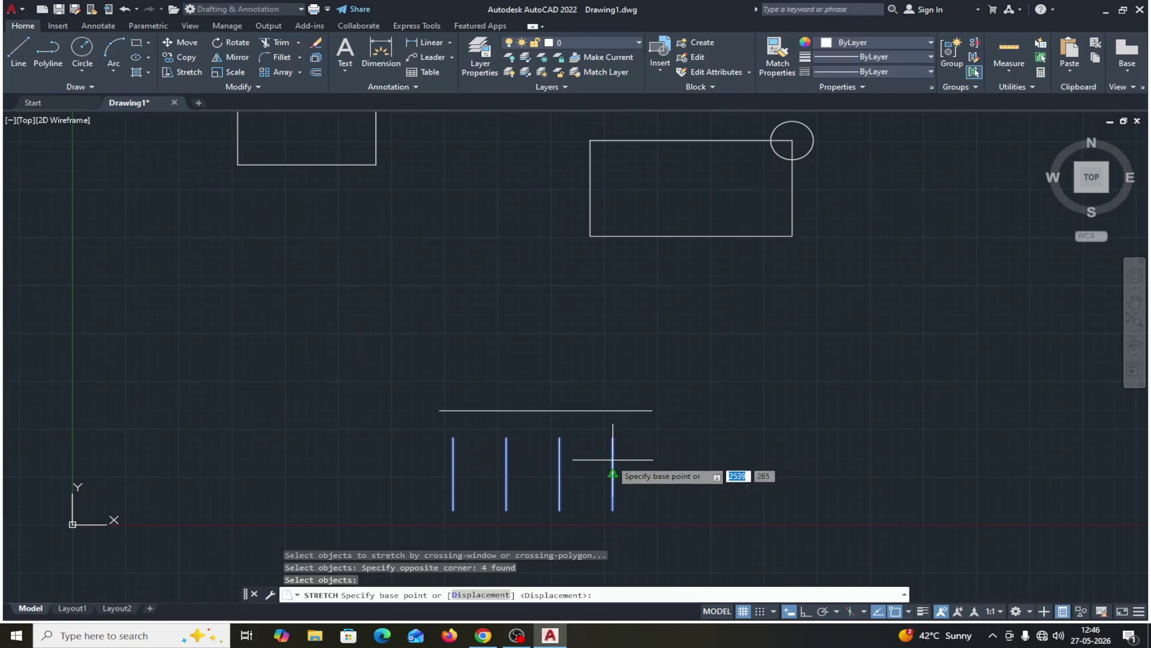
left_click(453, 437)
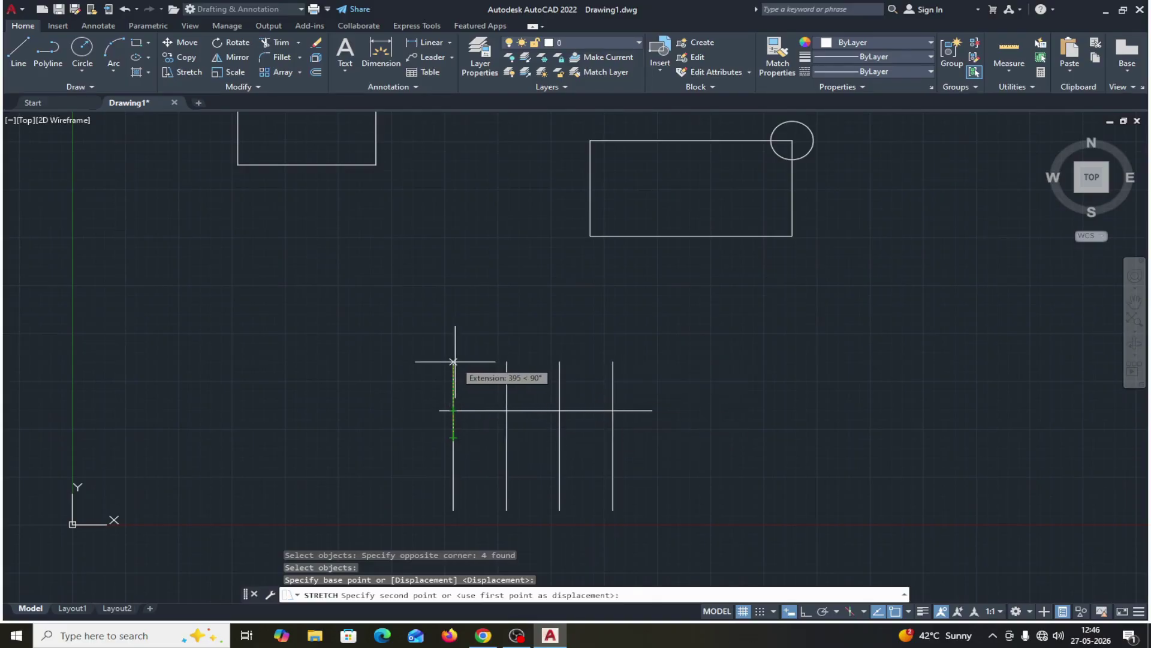
left_click(453, 408)
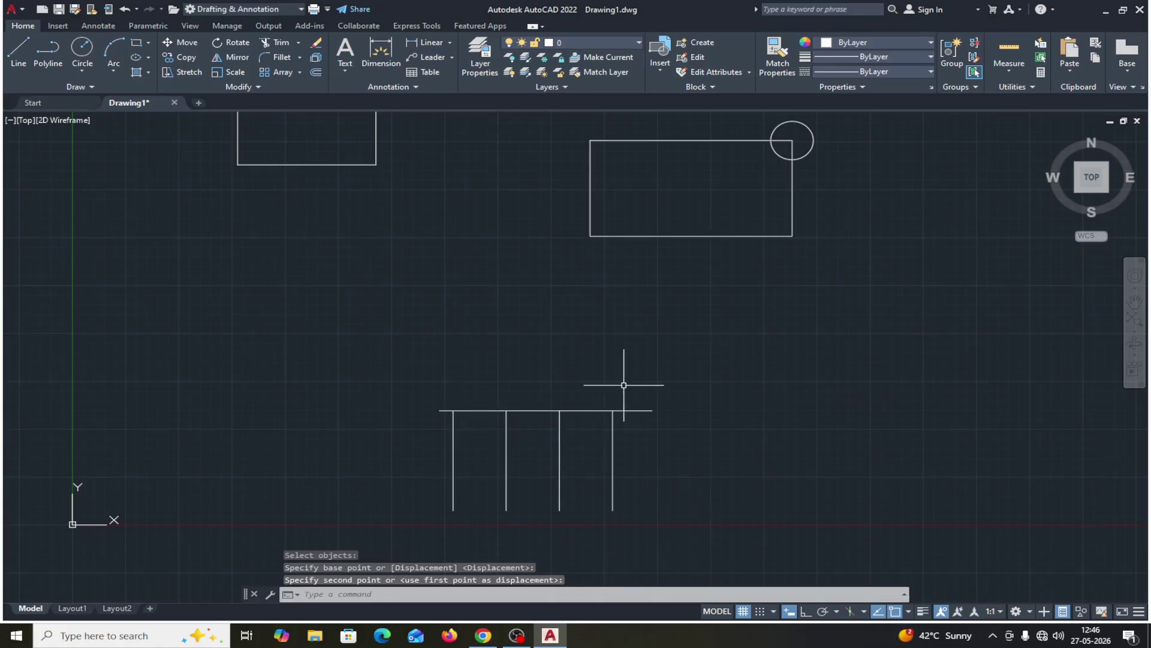
mouse_move(784, 400)
middle_mouse_down()
mouse_move(720, 388)
mouse_move(914, 393)
mouse_move(857, 385)
middle_mouse_up()
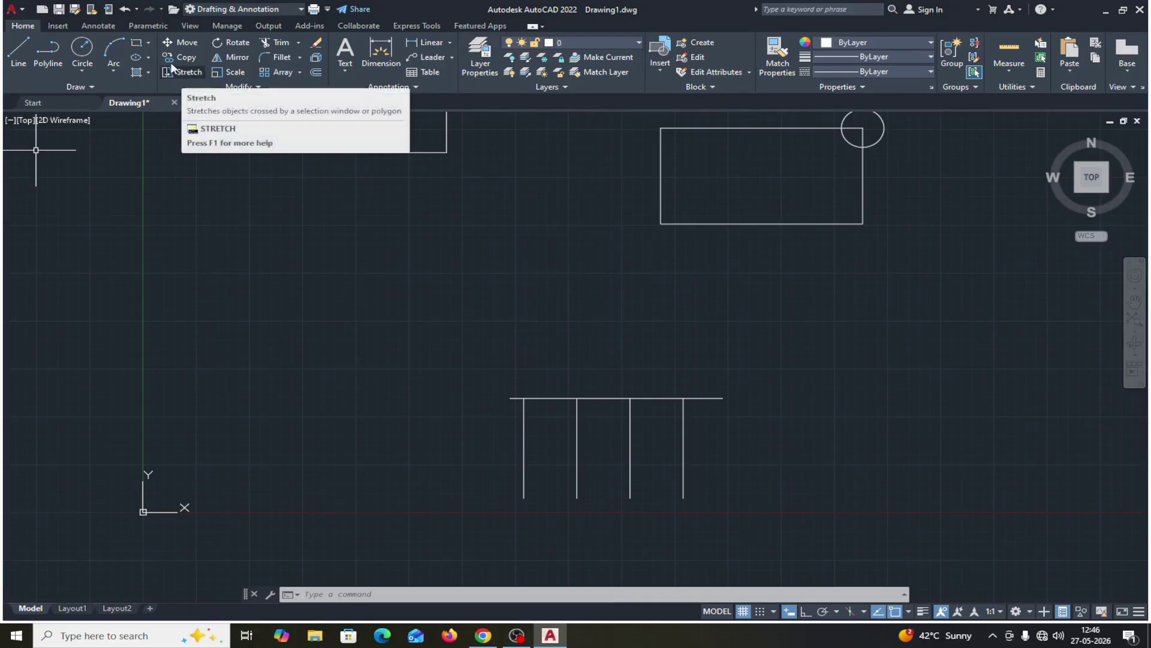
Step: Undo the view pan and the last stretch of the four vertical lines
left_click(123, 11)
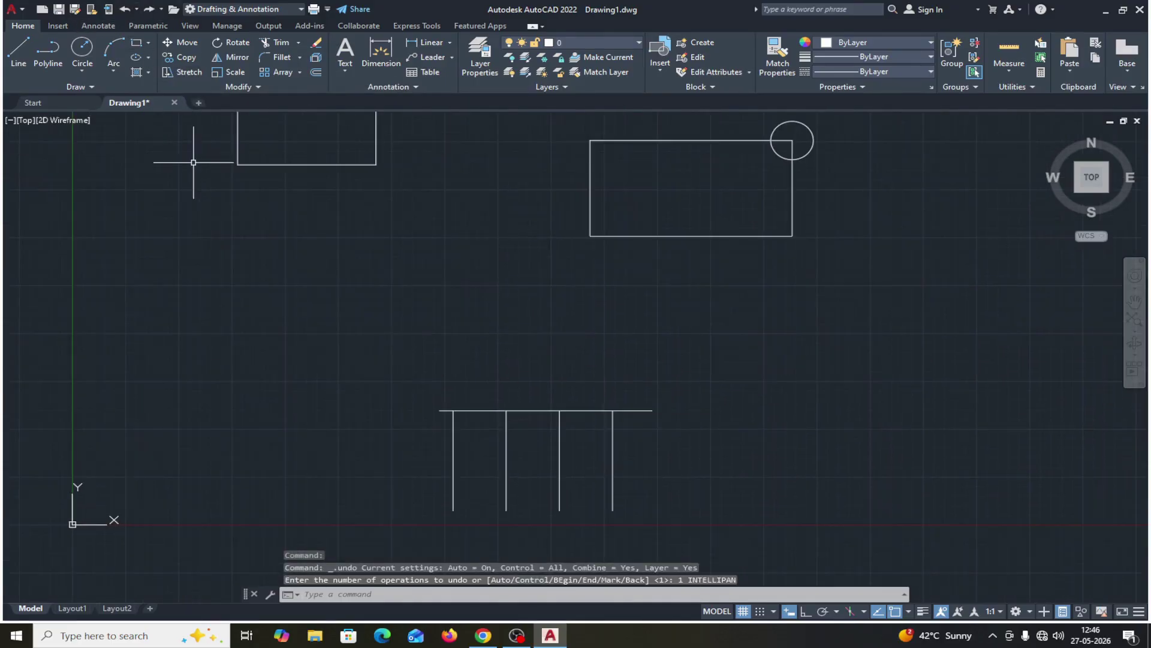
left_click(174, 72)
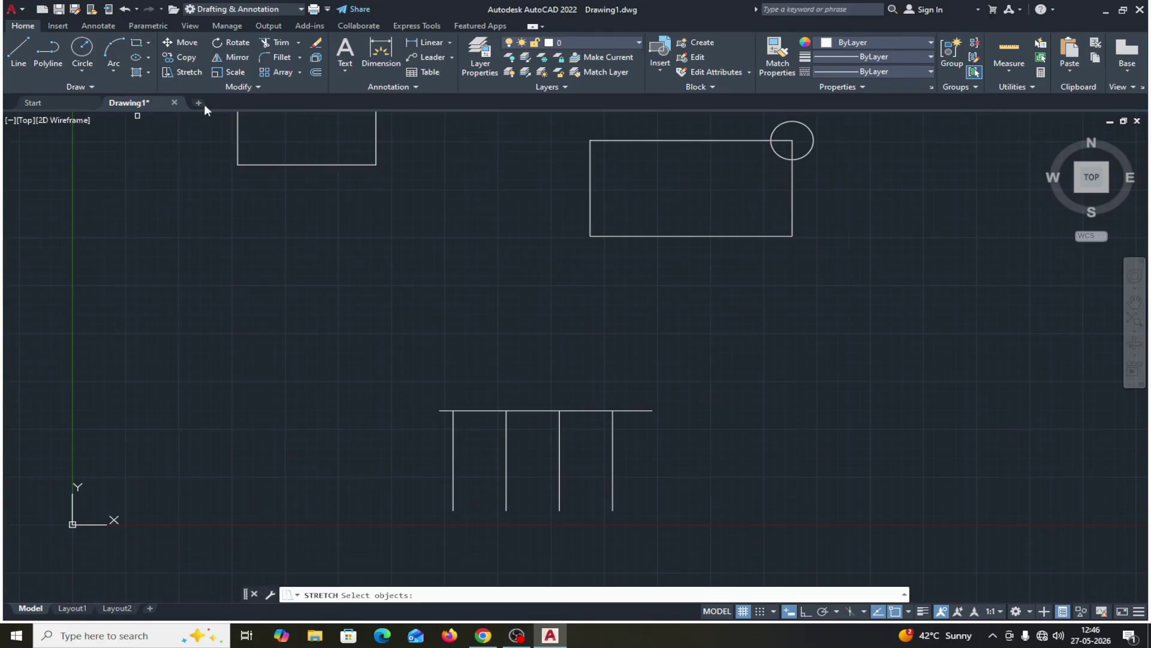
left_click(124, 11)
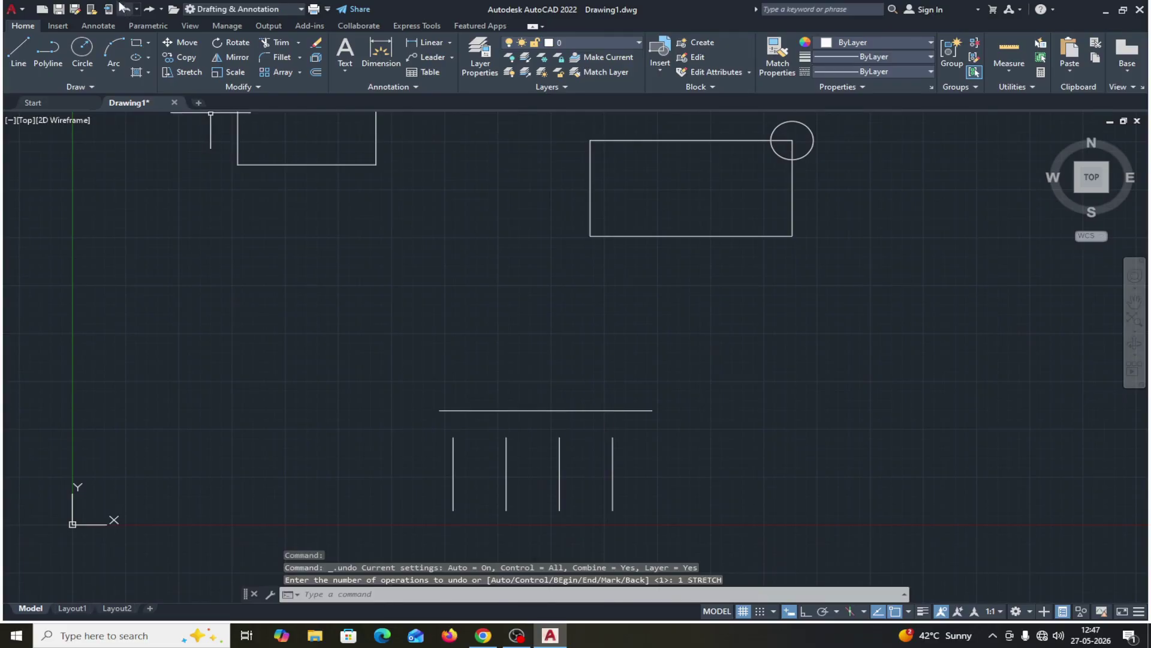
Step: Stretch the upper ends of the four vertical lines 300 units upward, from the leftmost line's upper endpoint, past the horizontal line
left_click(175, 72)
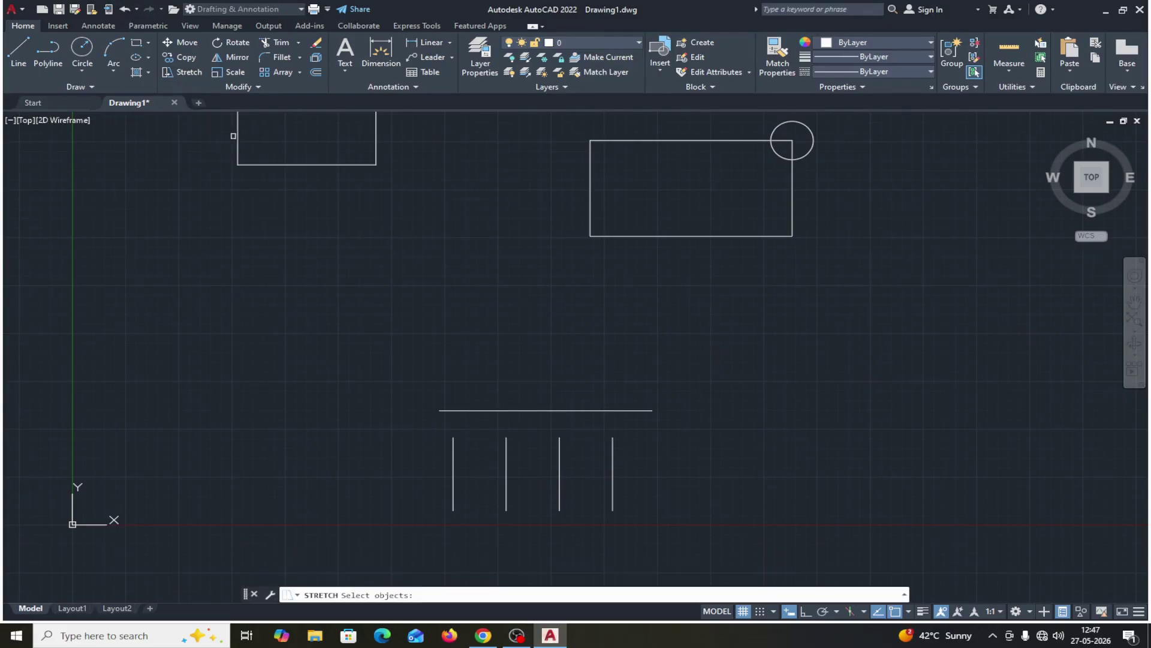
left_click(649, 427)
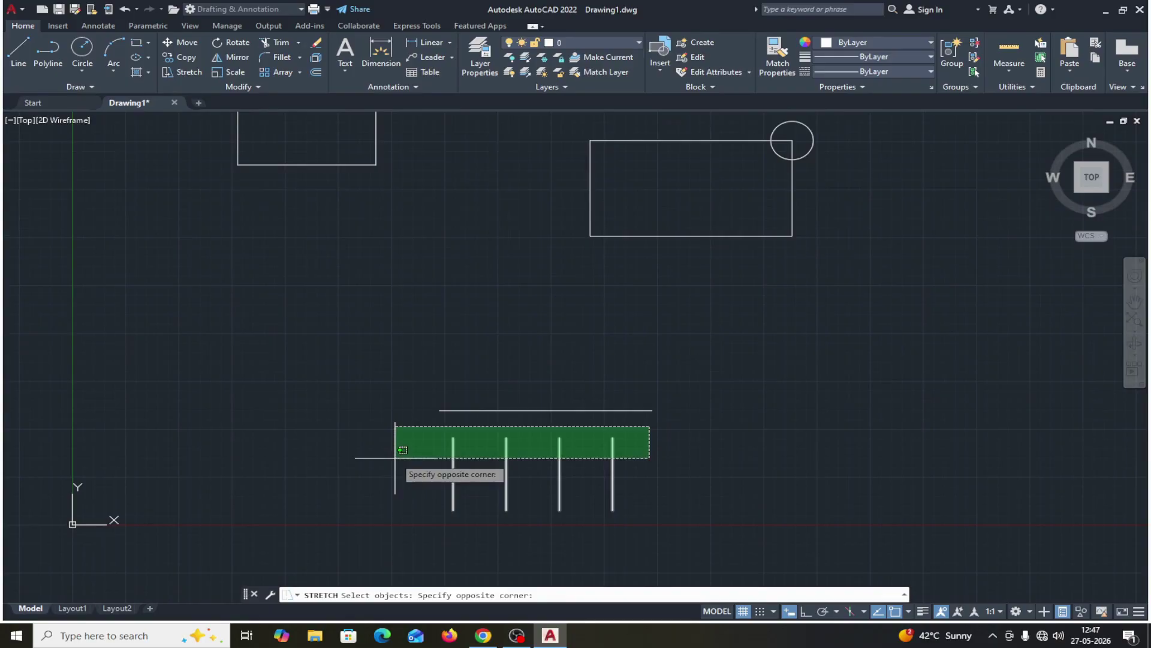
left_click(410, 469)
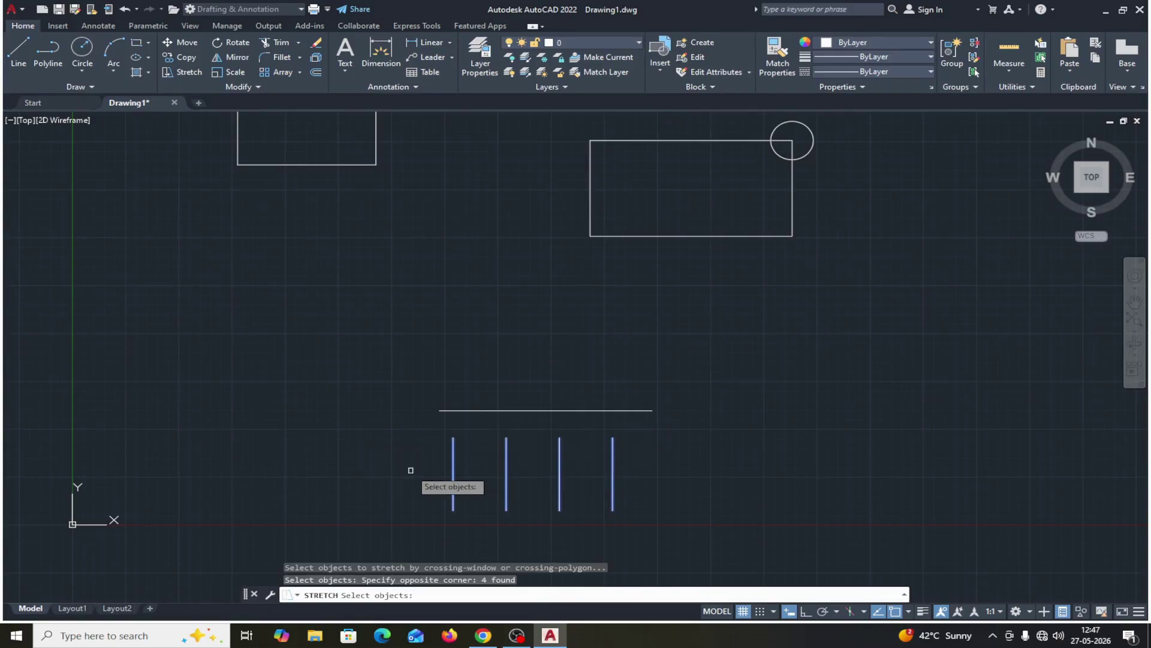
key("Return")
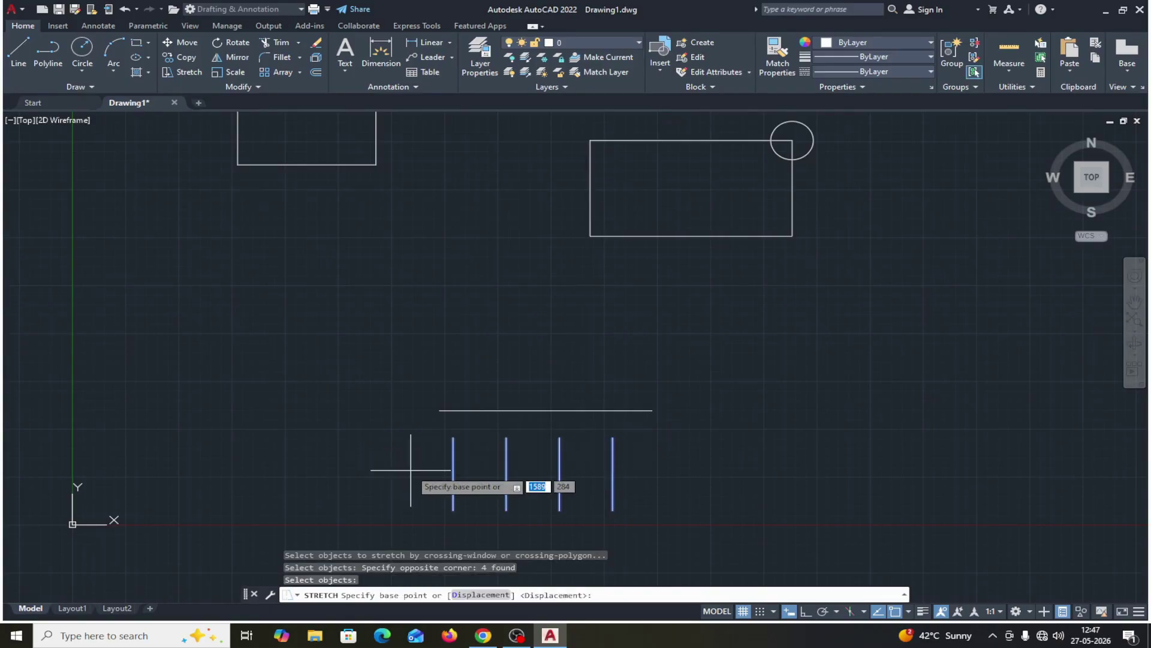
left_click(453, 438)
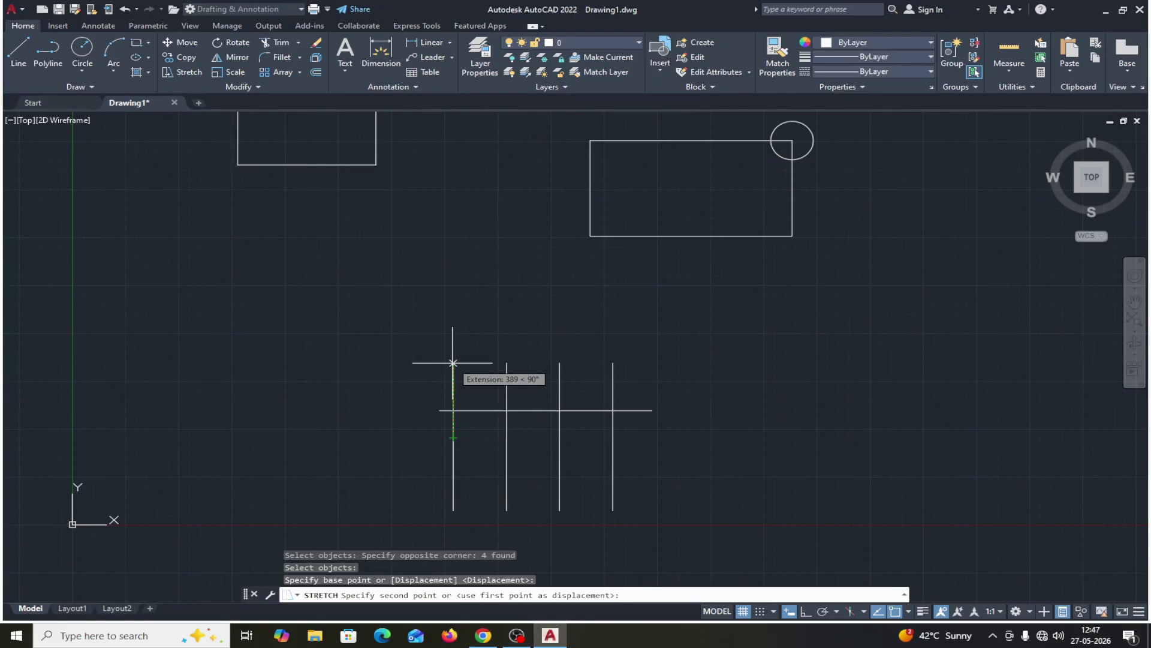
type("300")
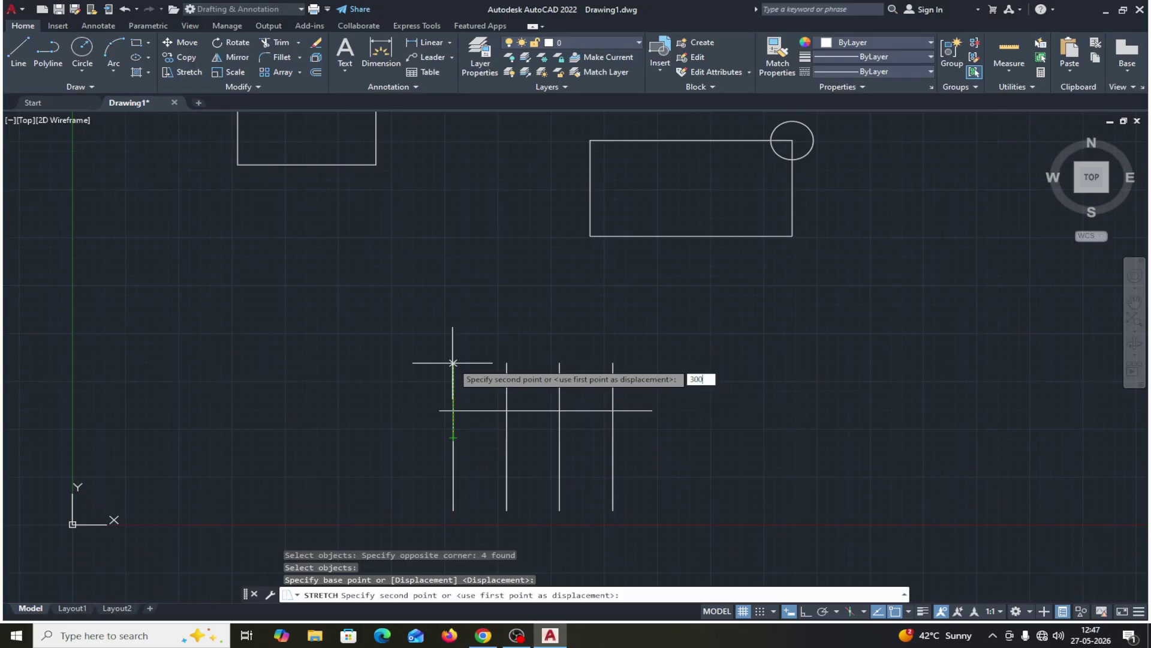
key("Return")
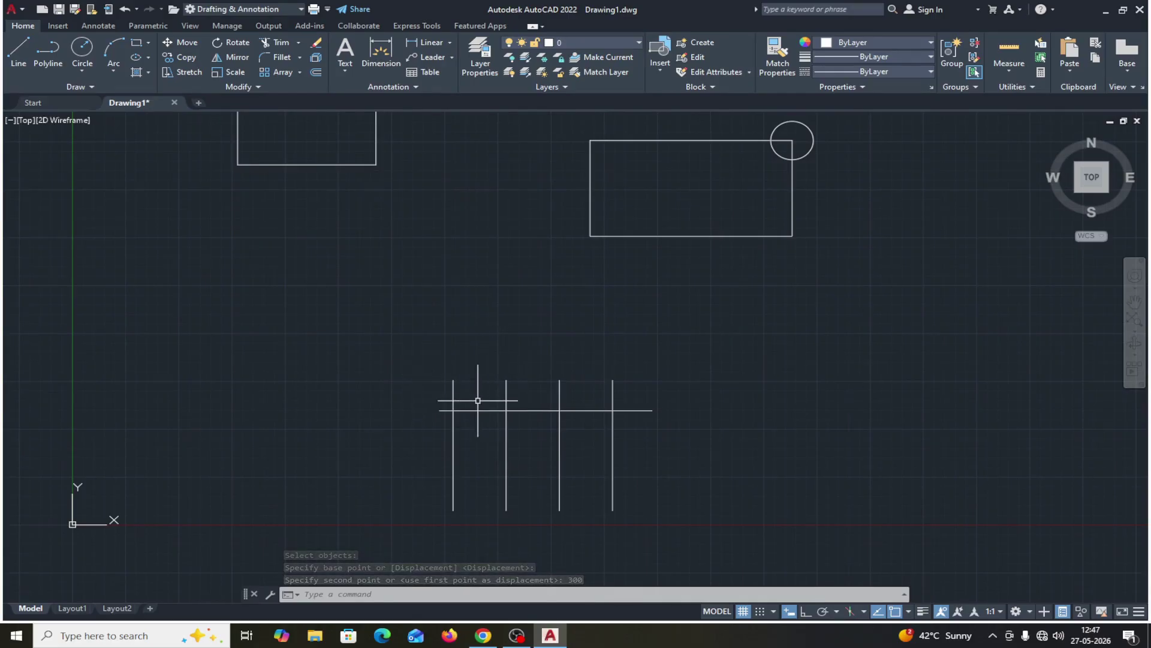
middle_click_drag(705, 371, 712, 393)
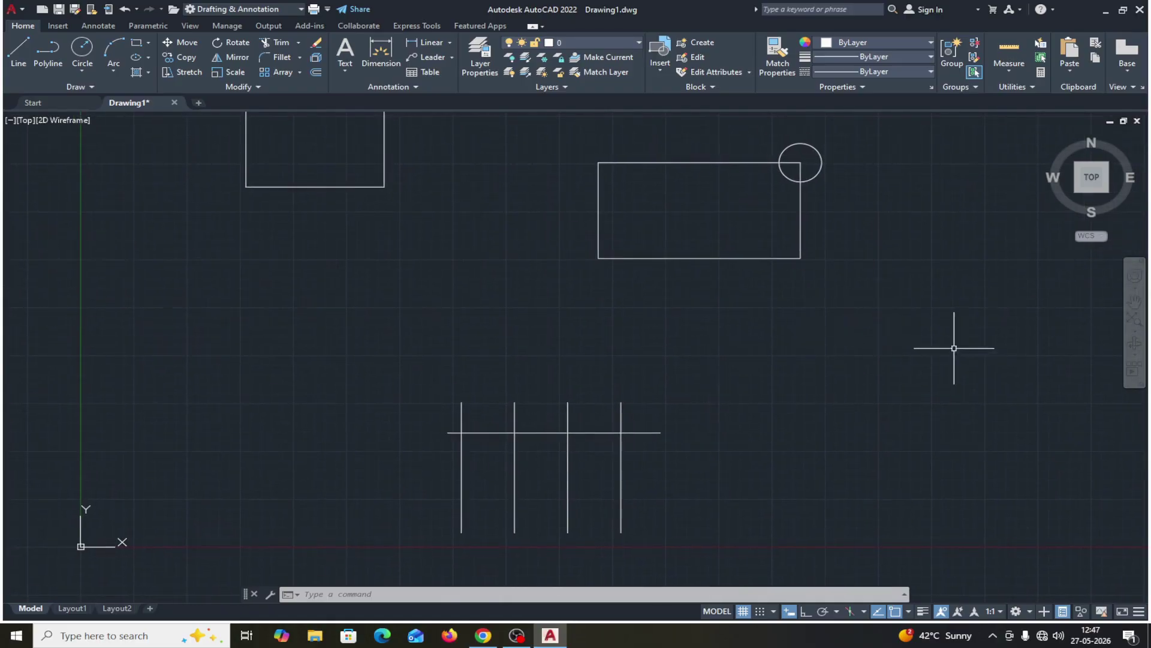
Step: Turn on Ortho and draw a vertical line about 423 units long between the two rectangles, starting level with the larger rectangle's top edge
left_click(20, 49)
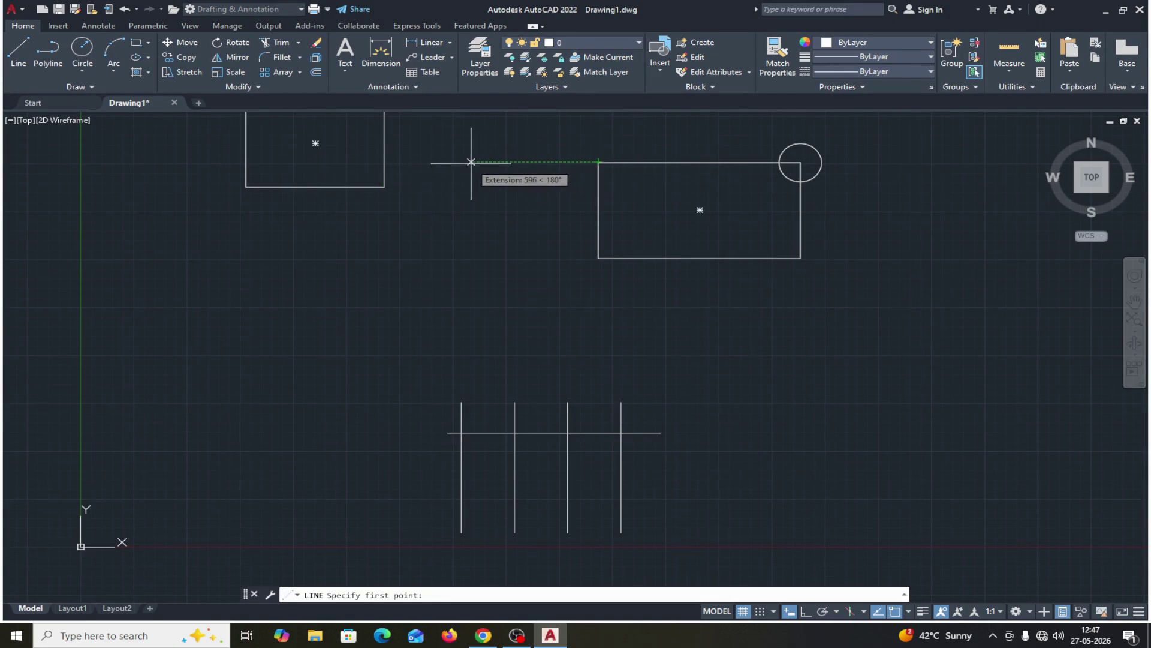
left_click(810, 612)
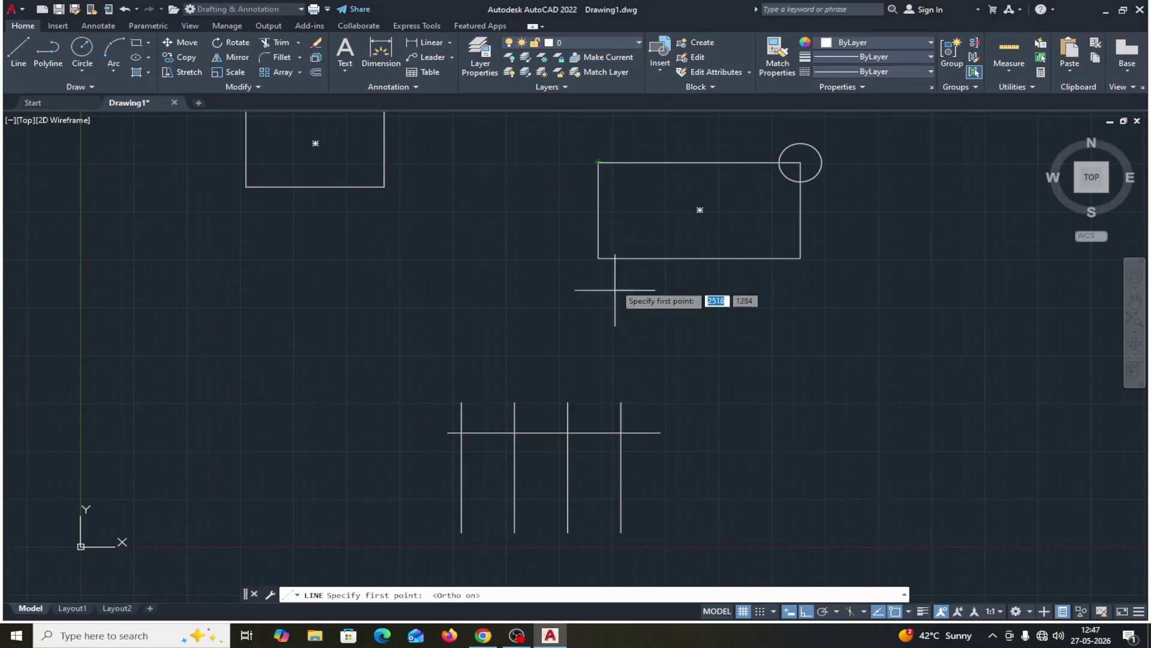
left_click(481, 162)
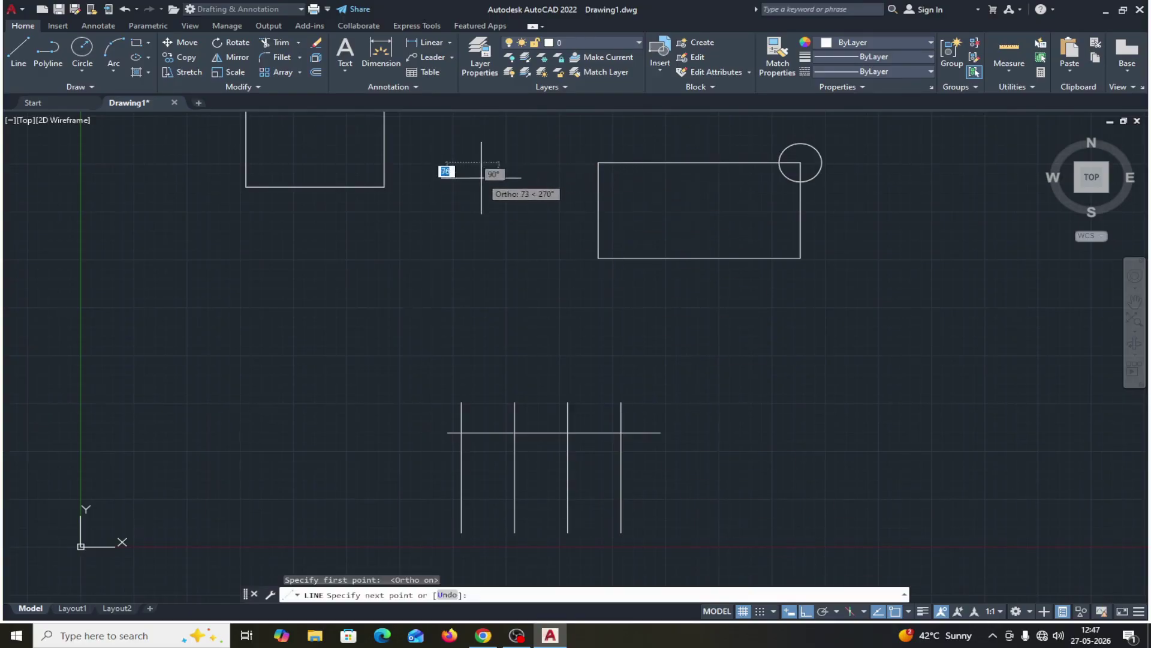
left_click(481, 243)
key("Return")
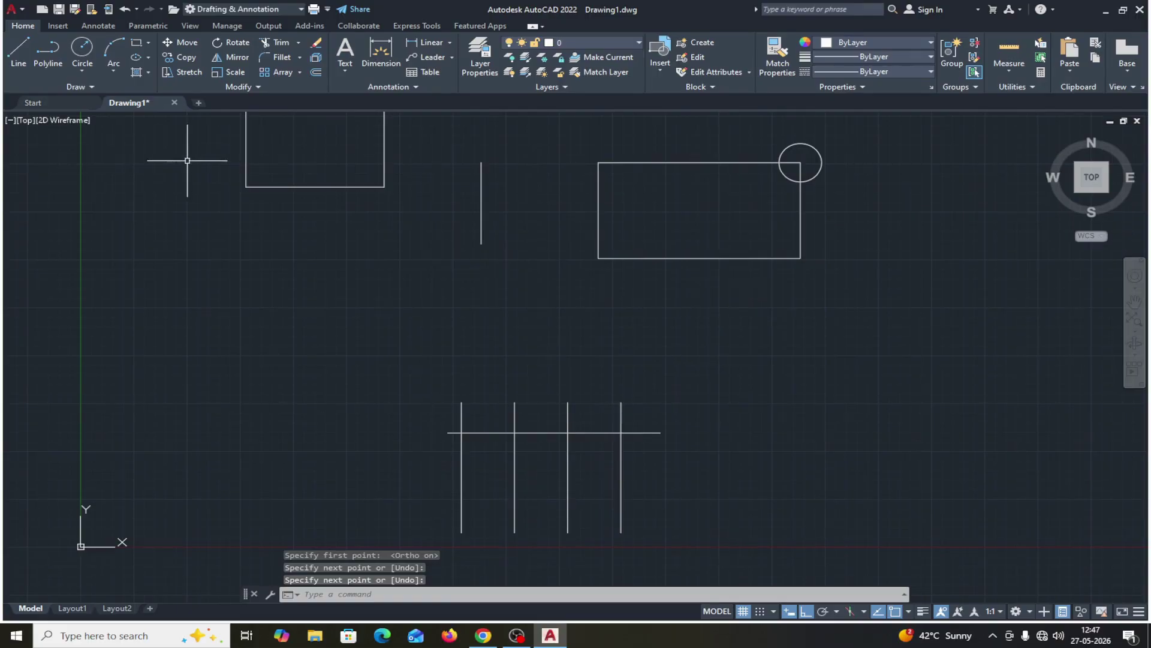
Step: Stretch the left side of the larger rectangle from its upper-left corner to the upper endpoint of the separate vertical line
left_click(186, 74)
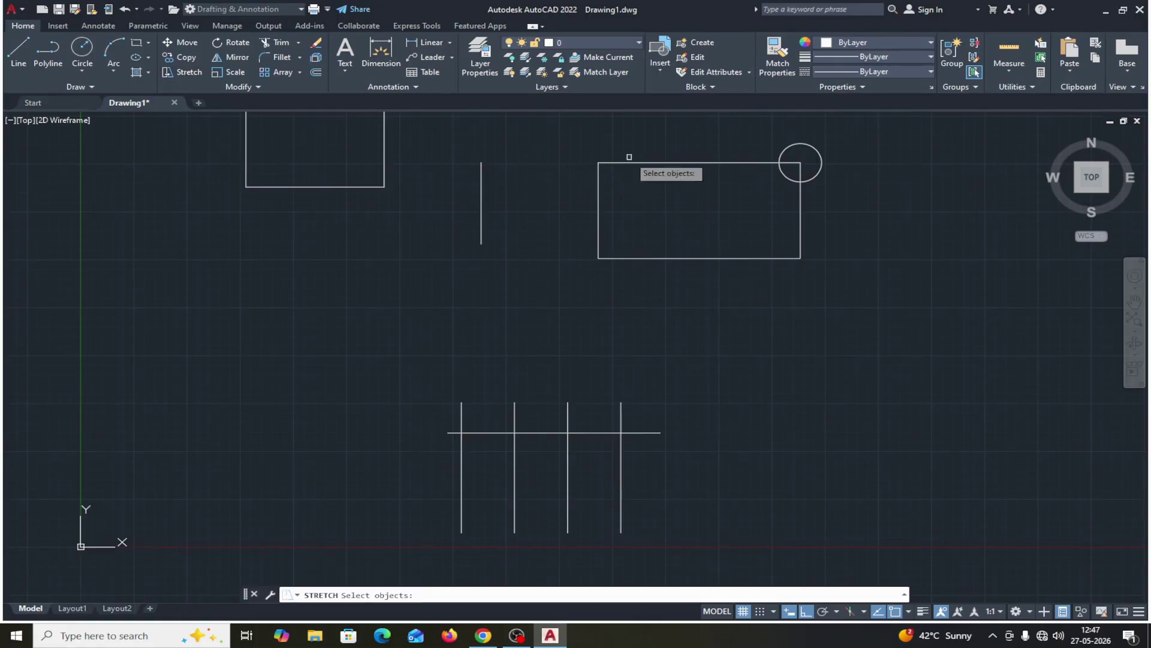
left_click(690, 136)
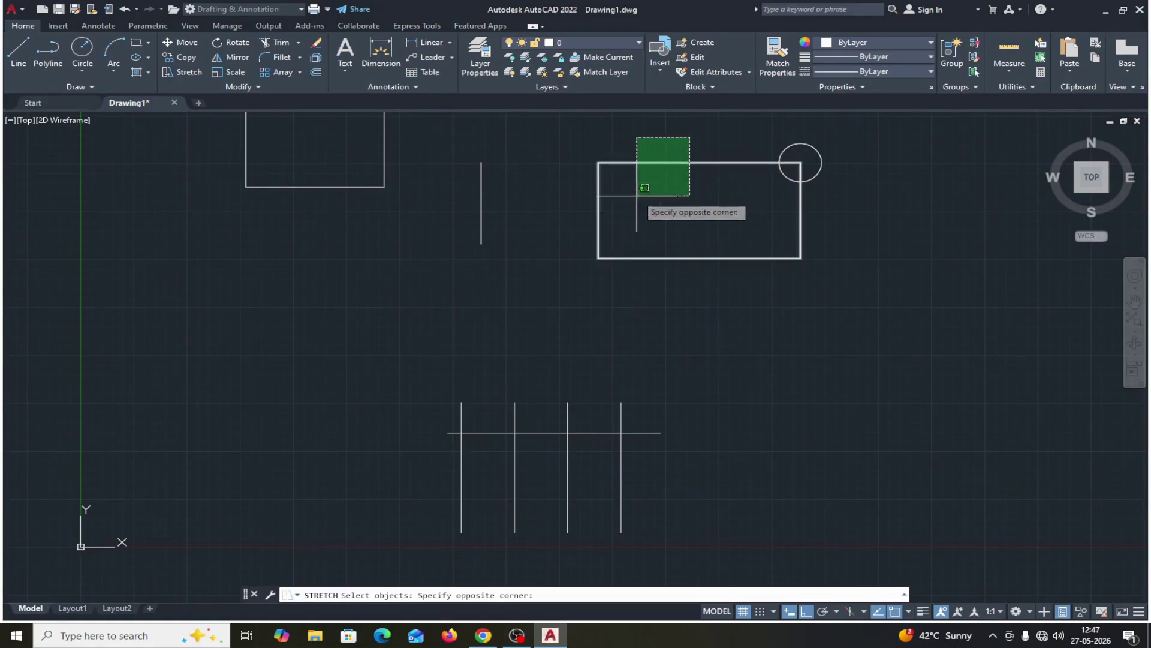
left_click(560, 289)
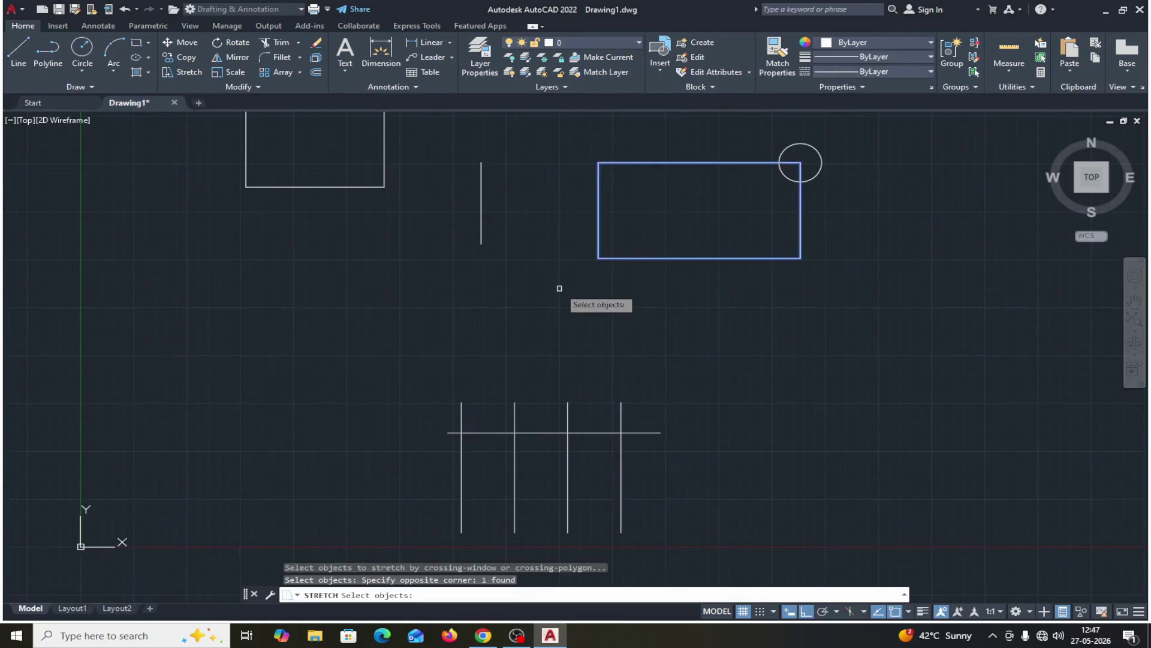
key("Return")
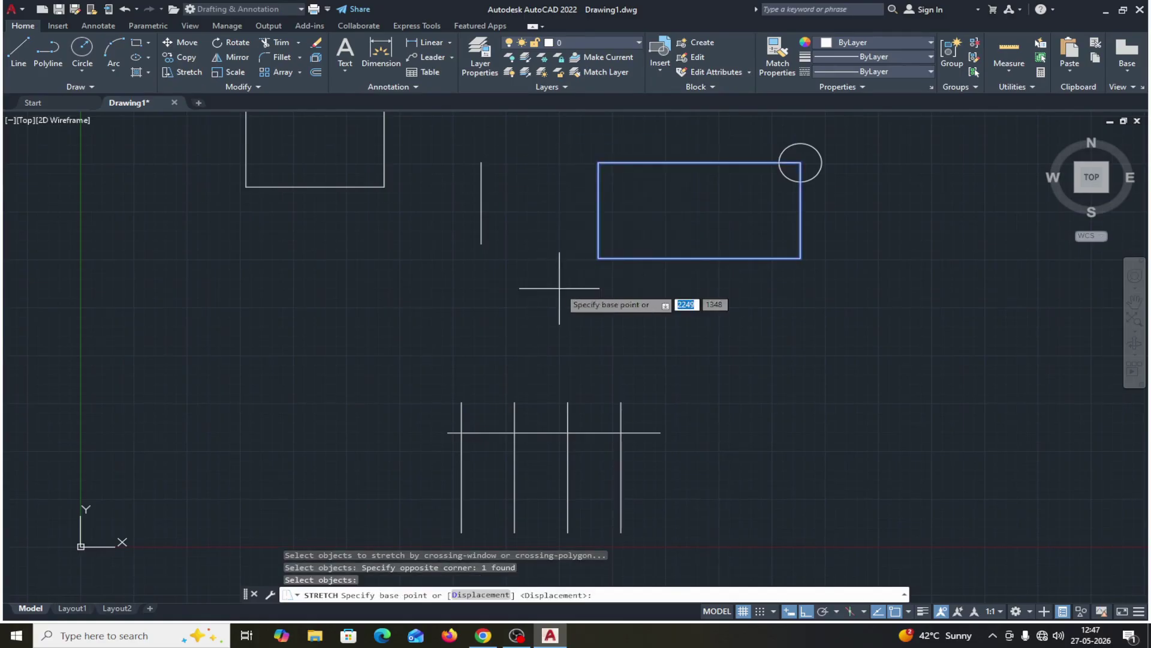
left_click(598, 162)
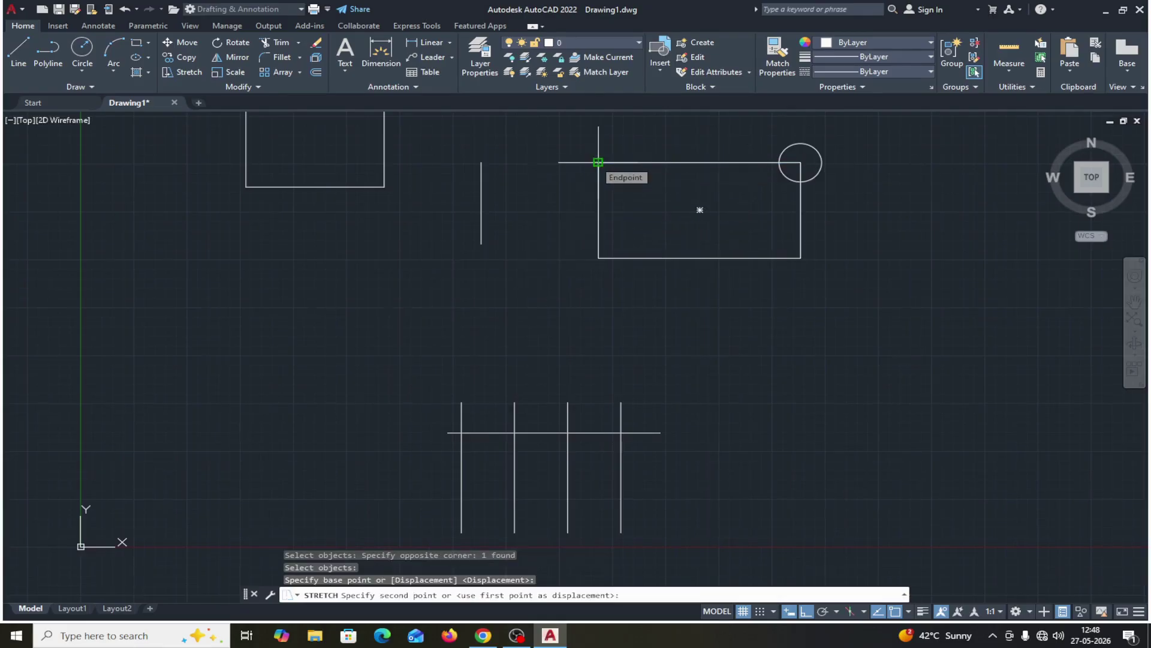
left_click(481, 162)
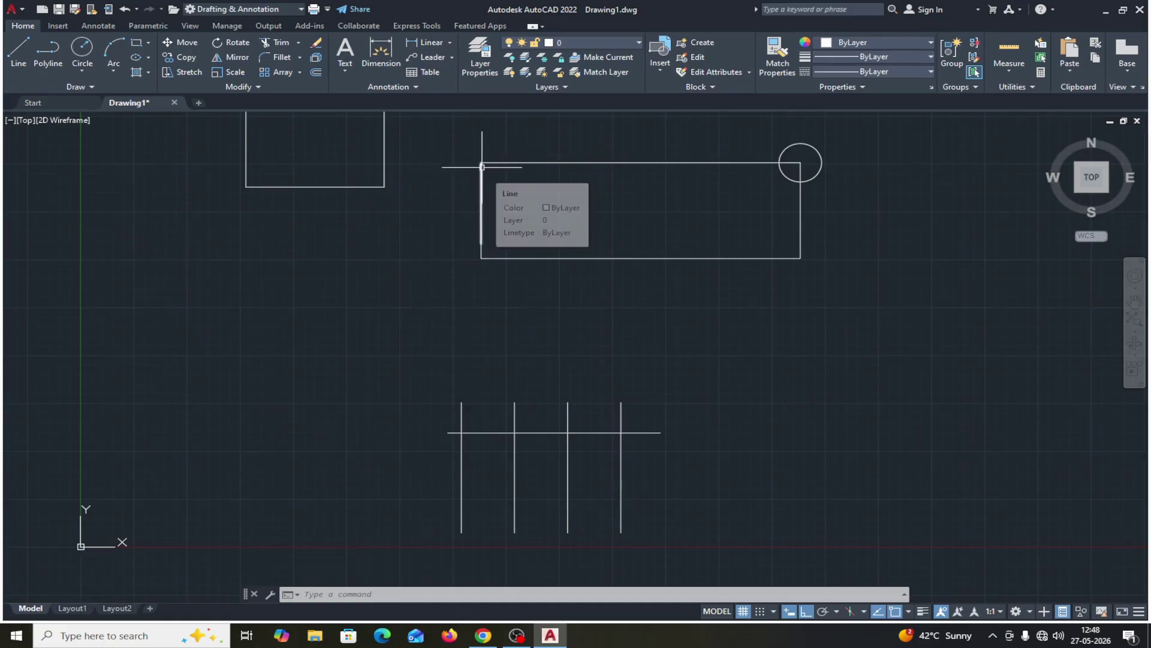
Step: Erase the short vertical line lying on the larger rectangle's left edge
mouse_move(512, 325)
middle_mouse_down()
mouse_move(509, 339)
mouse_move(549, 342)
middle_mouse_up()
left_click(519, 255)
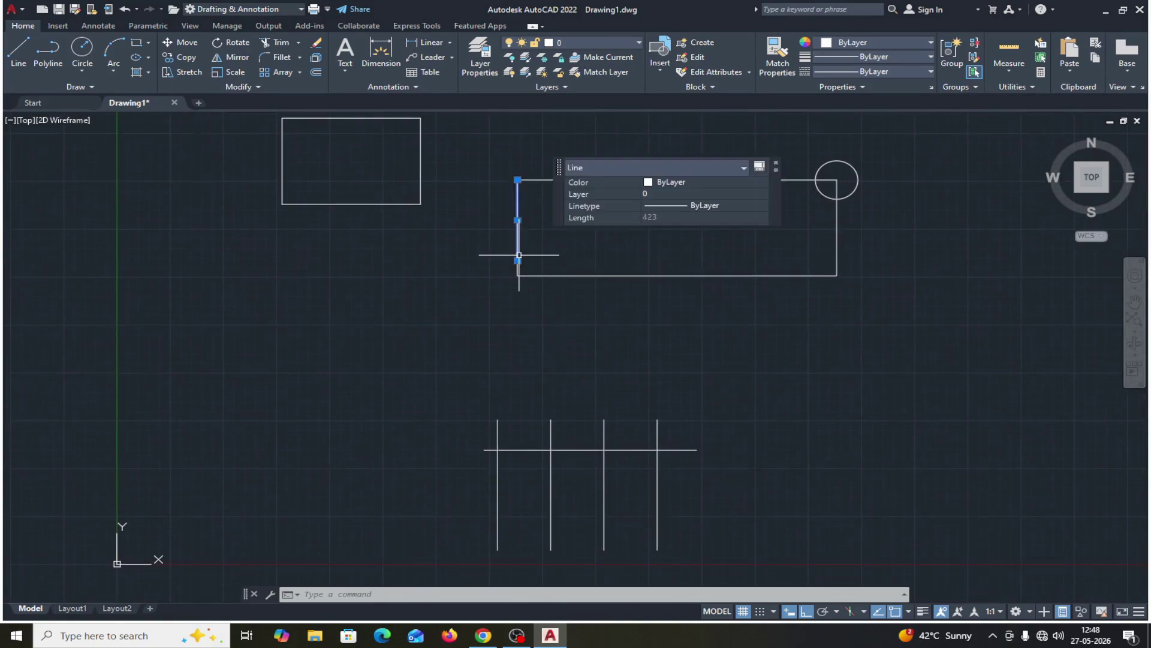
key("Delete")
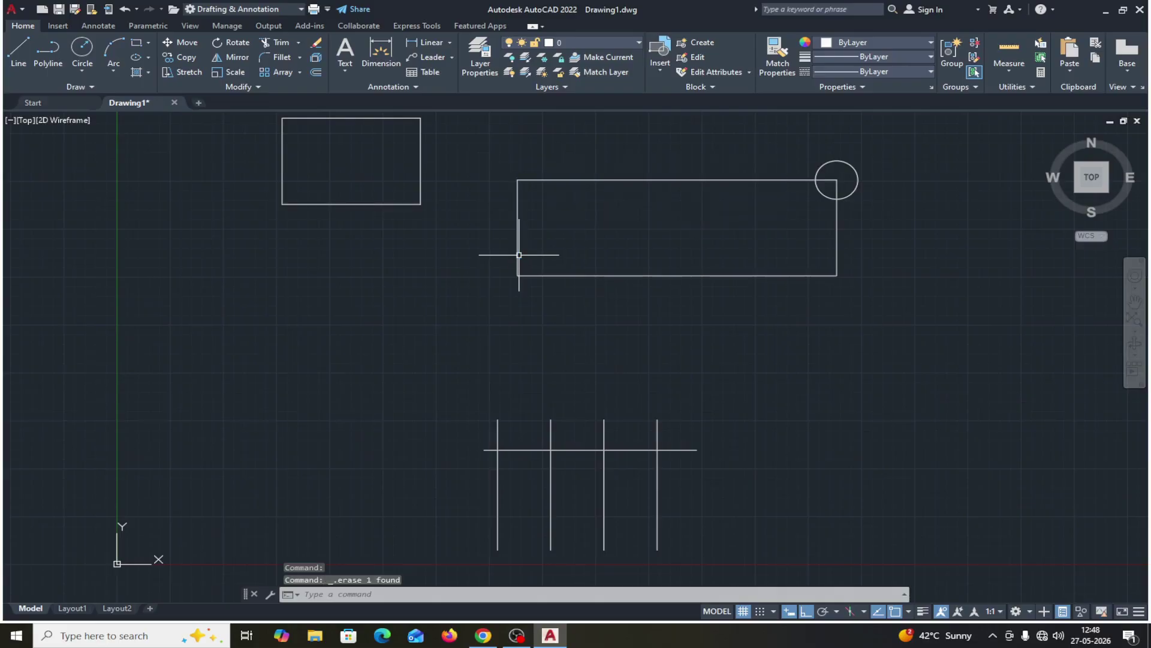
Step: Draw a small rectangle between the larger rectangle and the group of vertical lines
mouse_move(621, 355)
middle_mouse_down()
mouse_move(614, 329)
mouse_move(653, 326)
mouse_move(782, 373)
mouse_move(657, 341)
mouse_move(656, 393)
middle_mouse_up()
middle_click_drag(626, 397, 511, 400)
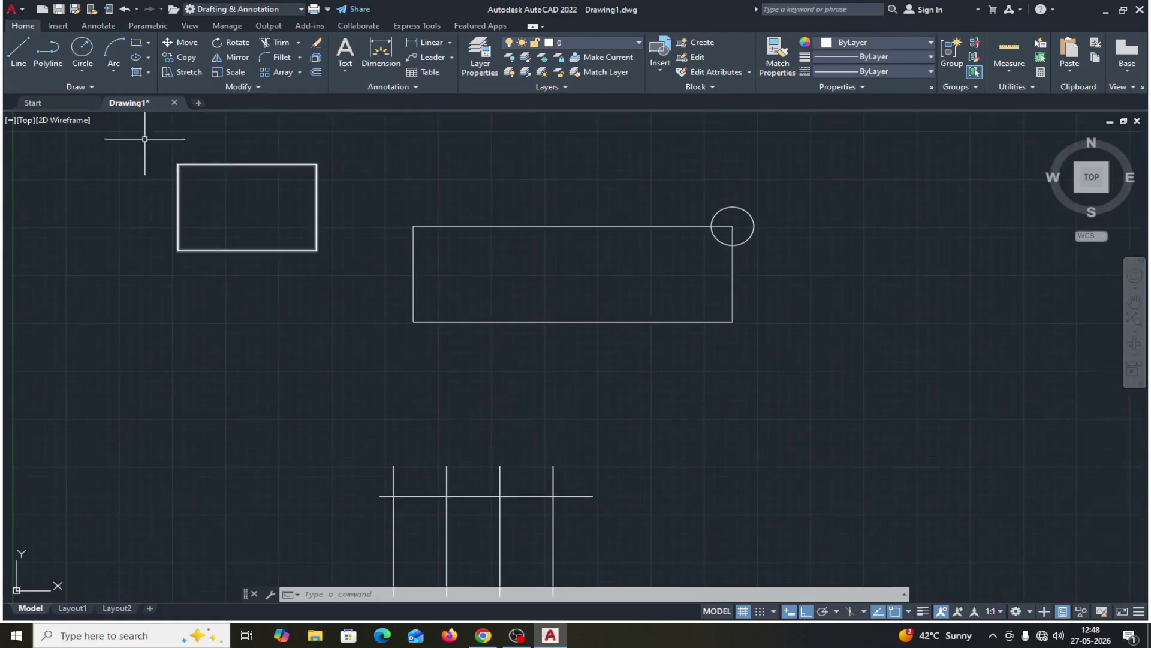
left_click(137, 44)
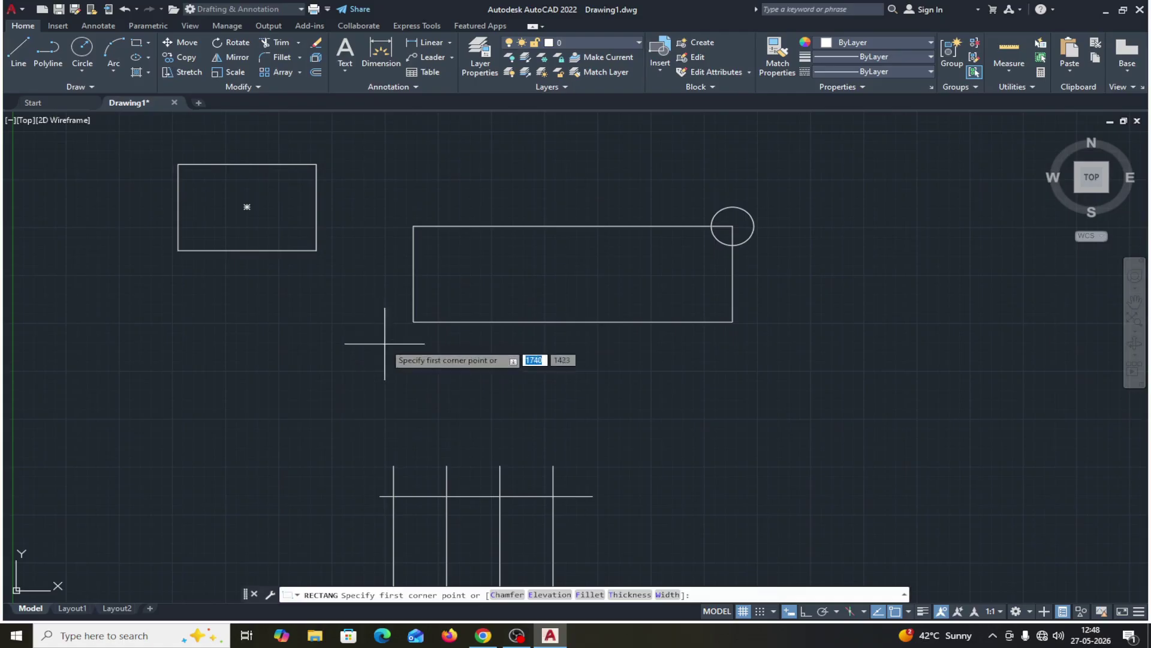
left_click(429, 387)
left_click(552, 437)
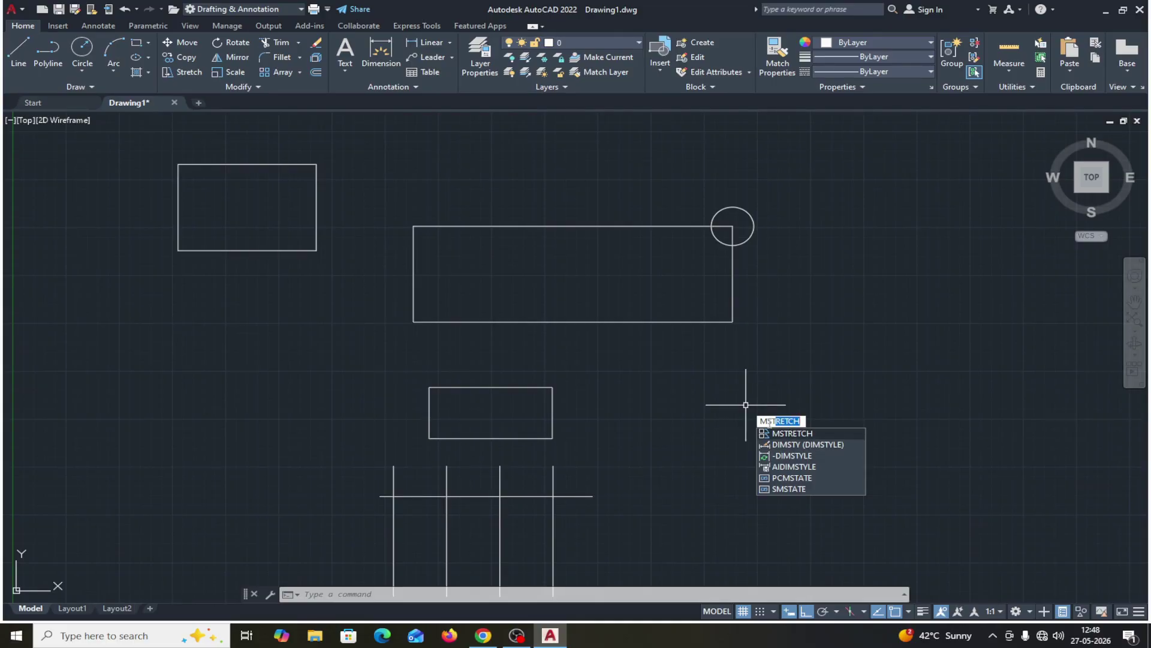
Step: Try to stretch the right ends of all three rectangles and the circle with MSTRETCH, using the largest rectangle's center as base point
left_click(767, 433)
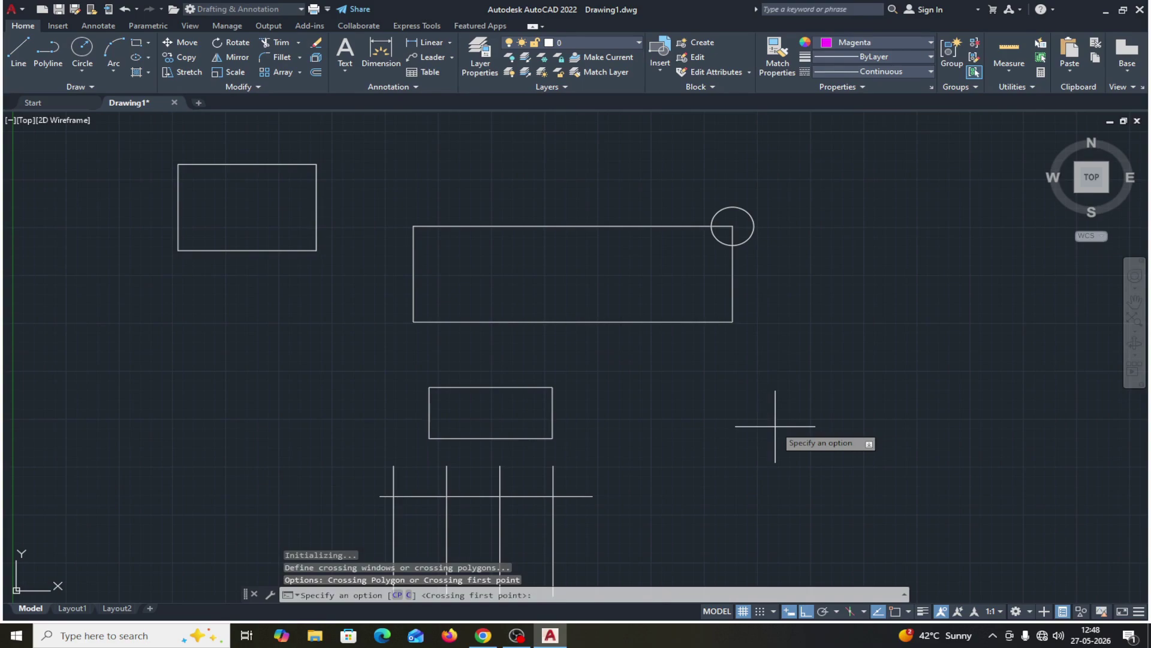
left_click(591, 362)
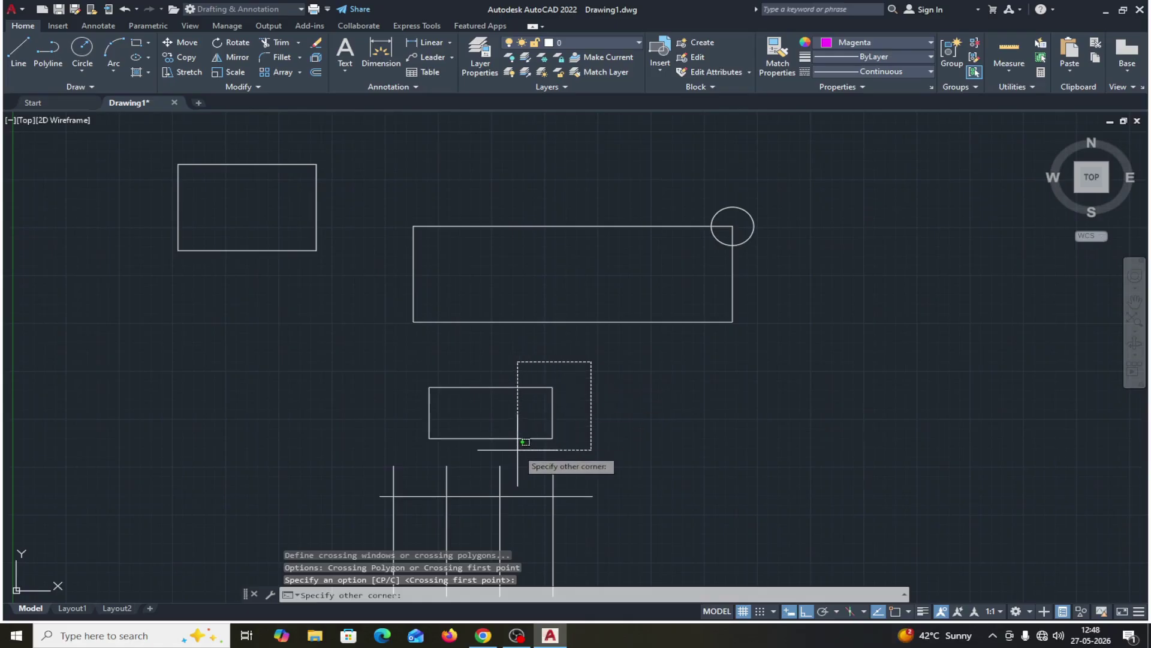
left_click(517, 450)
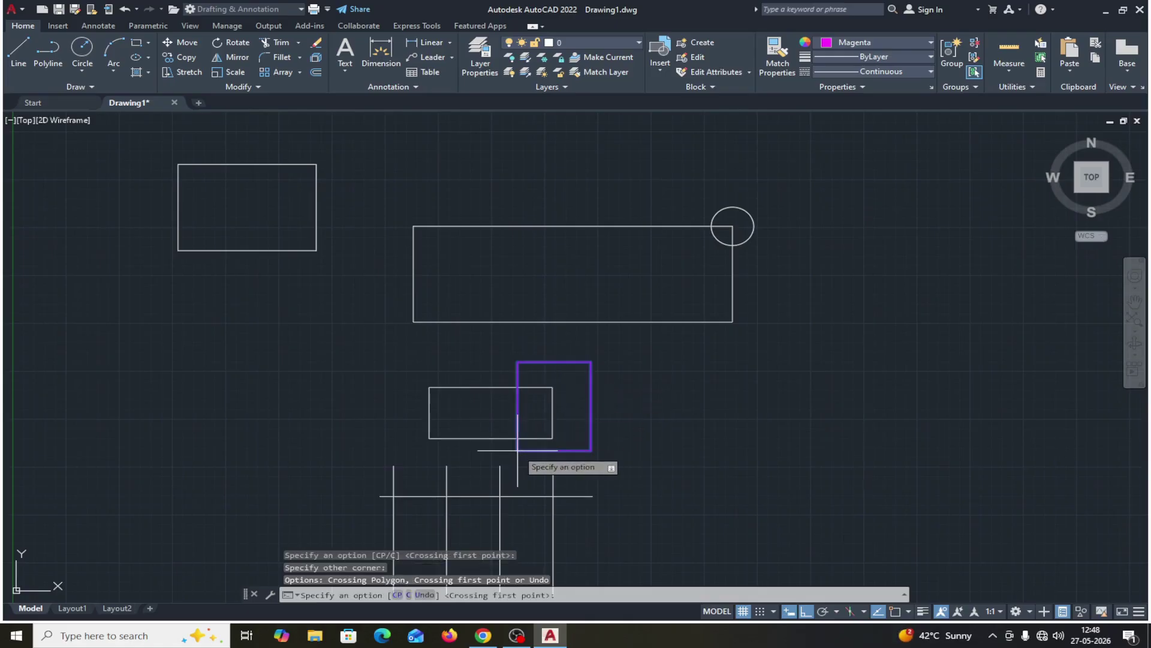
left_click(805, 181)
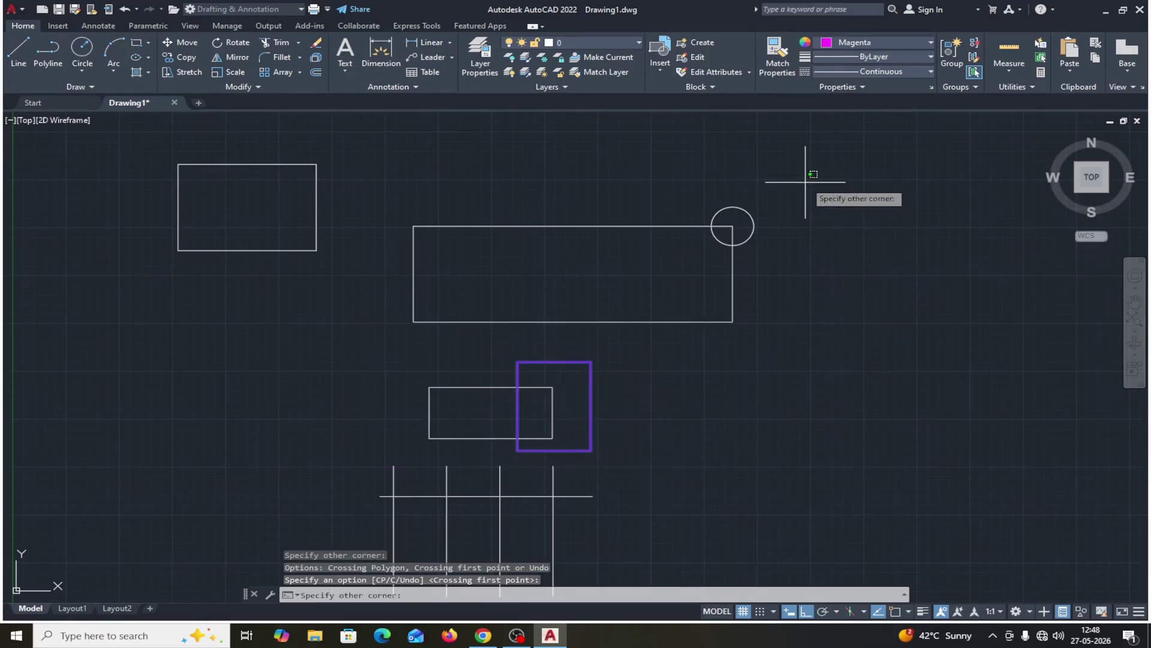
left_click(672, 352)
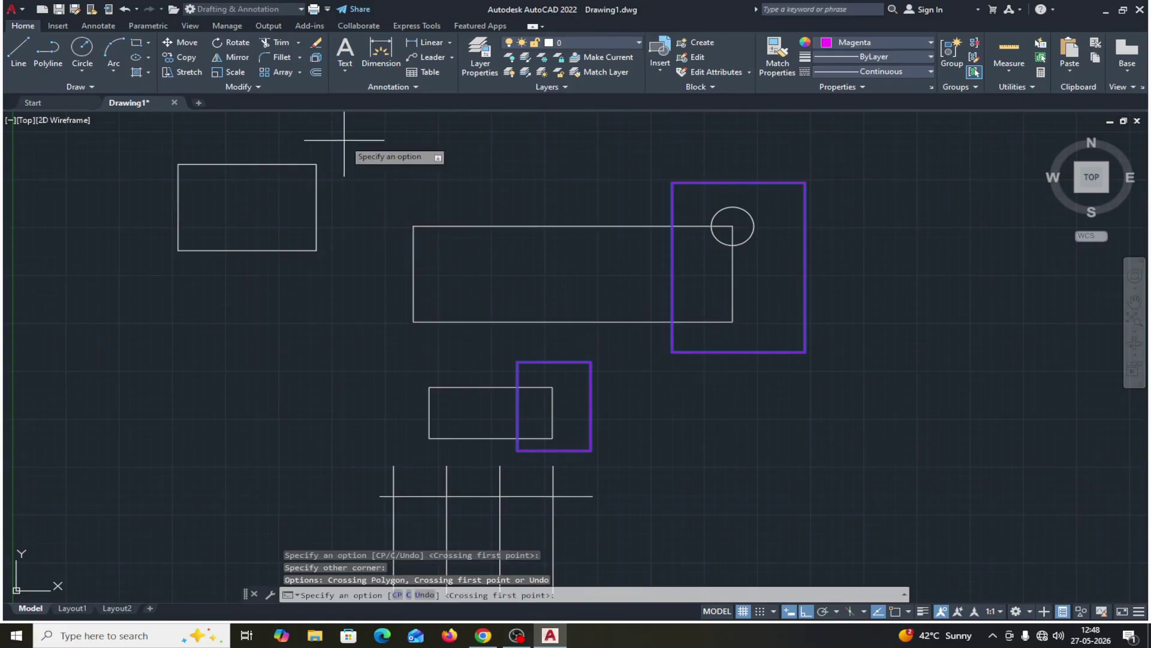
left_click(344, 140)
left_click(271, 280)
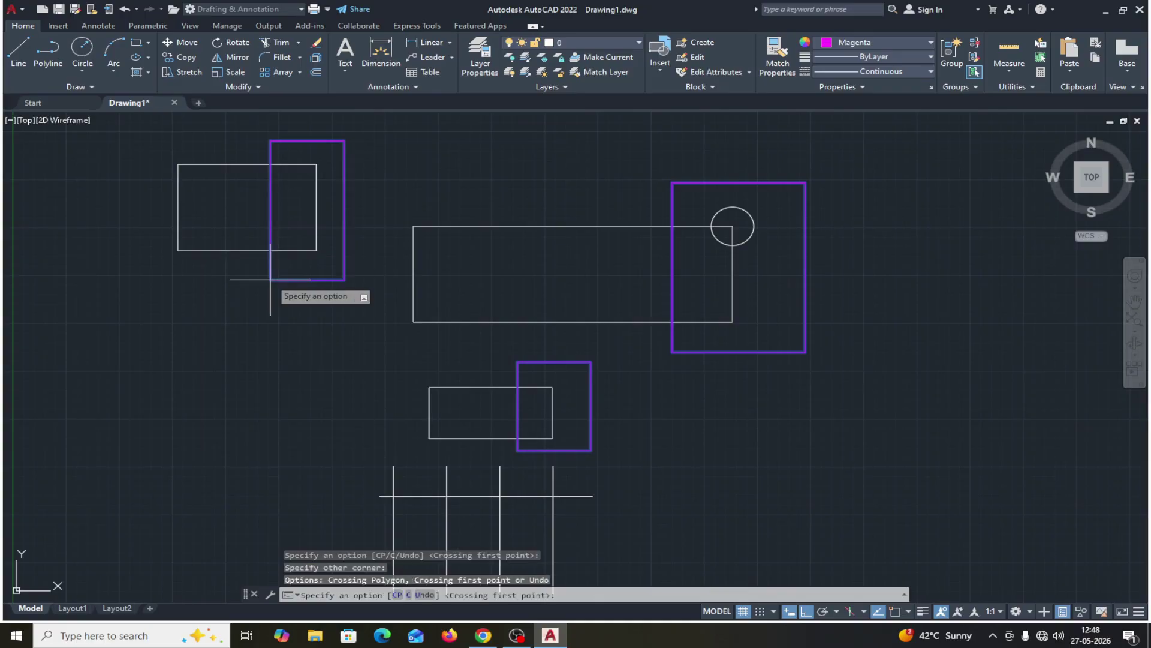
key("Return")
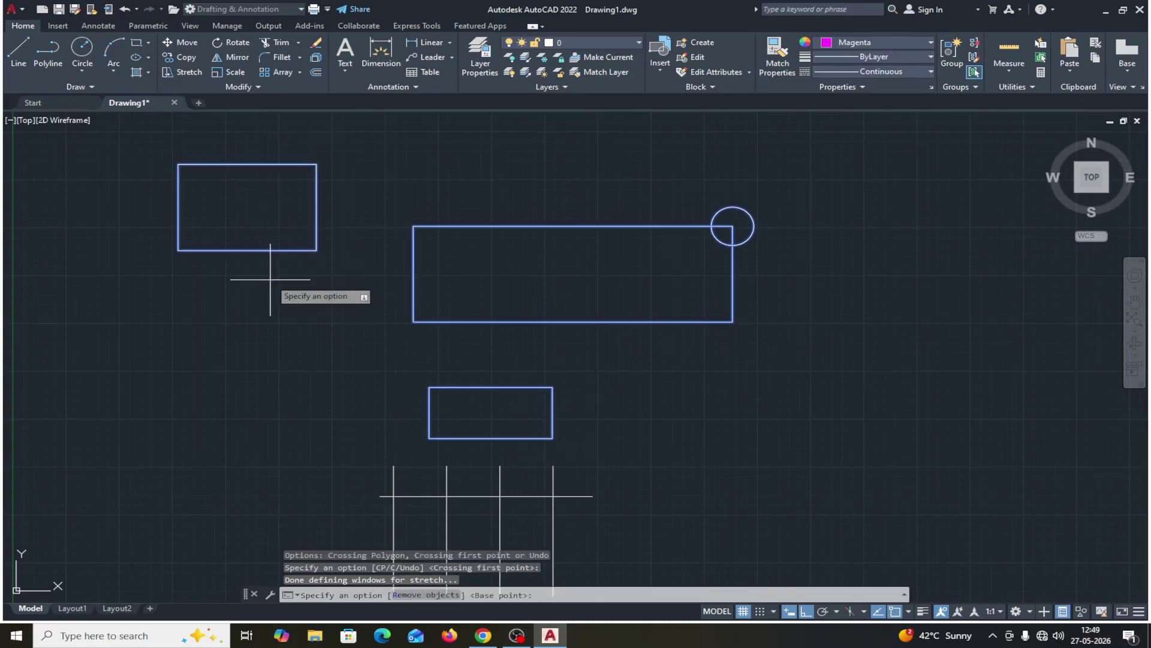
left_click(573, 273)
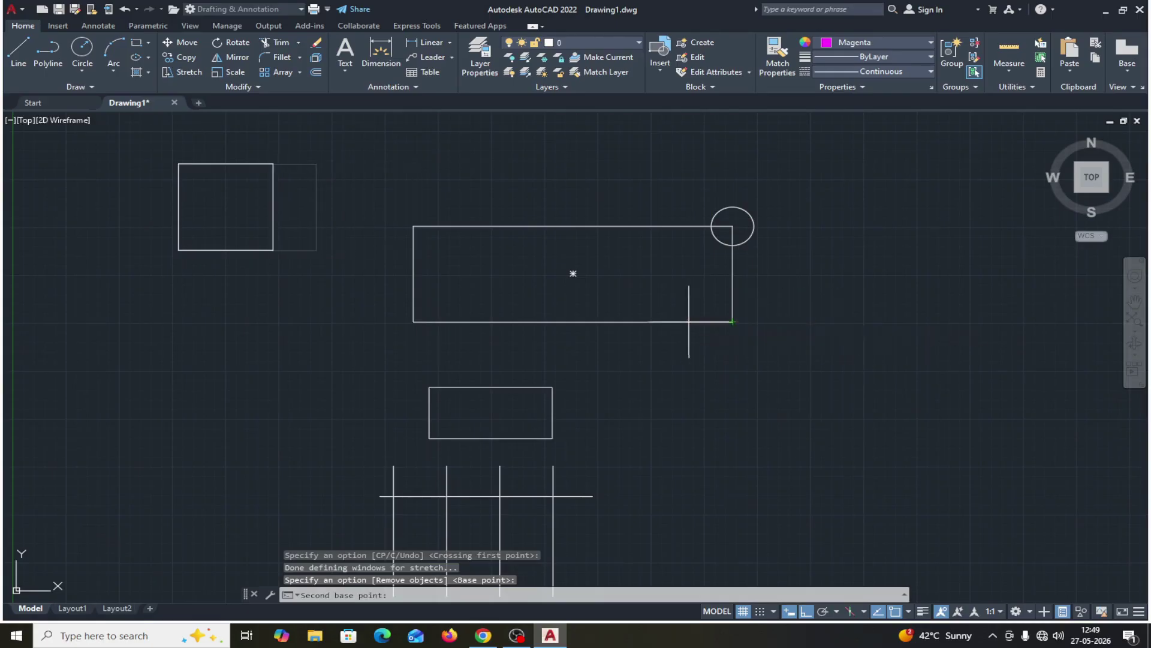
left_click(733, 322)
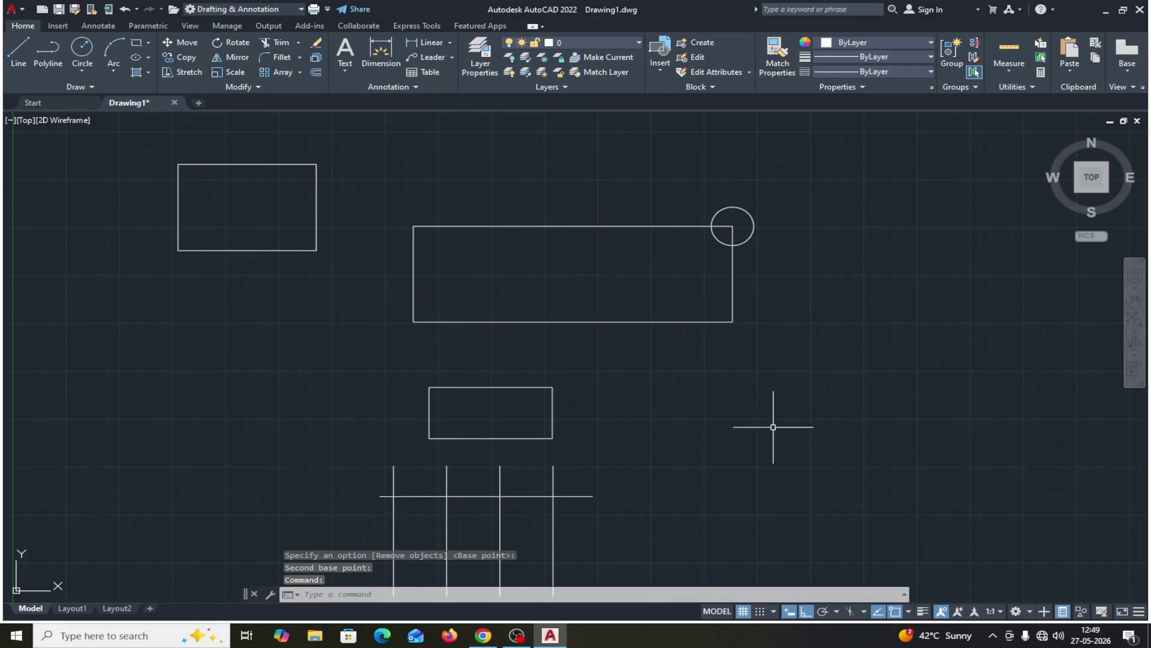
Step: Stretch the right ends of all three rectangles and the circle outward together with MSTRETCH, using the largest rectangle's lower-right corner as base point
middle_click_drag(771, 434, 771, 408)
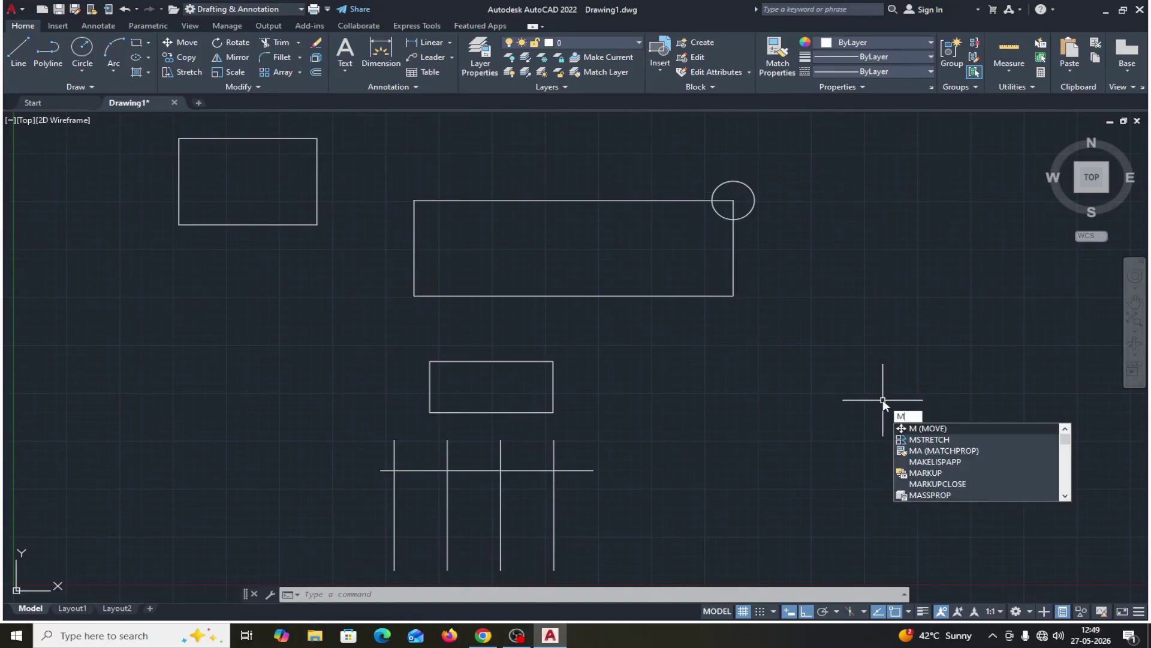
type("MST")
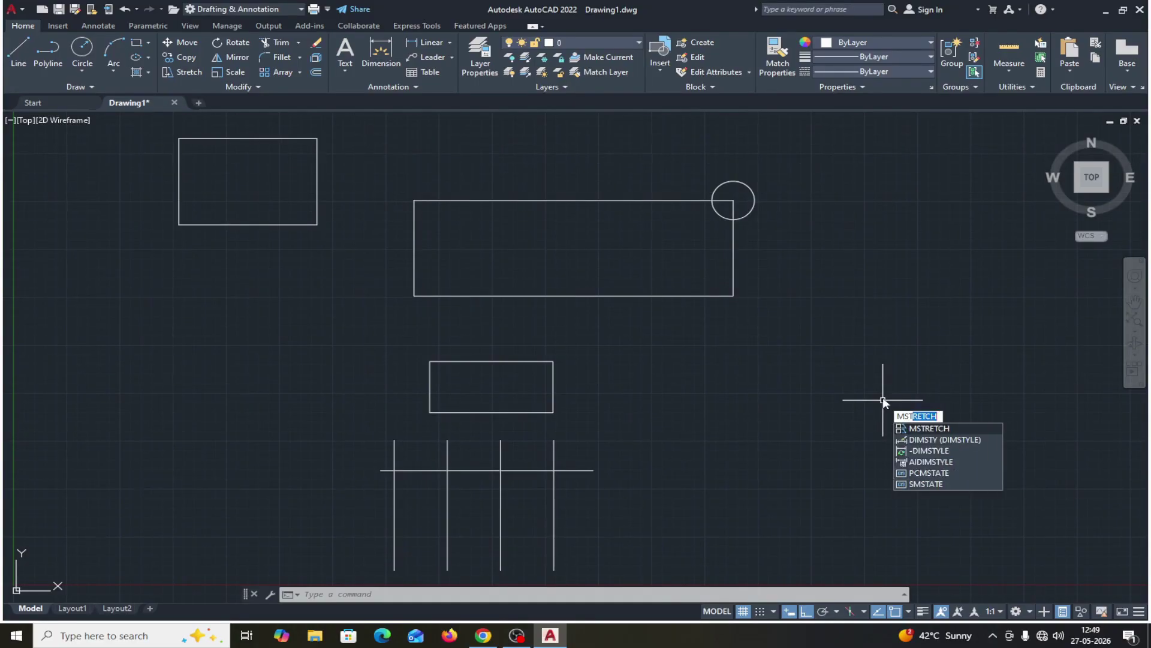
left_click(927, 429)
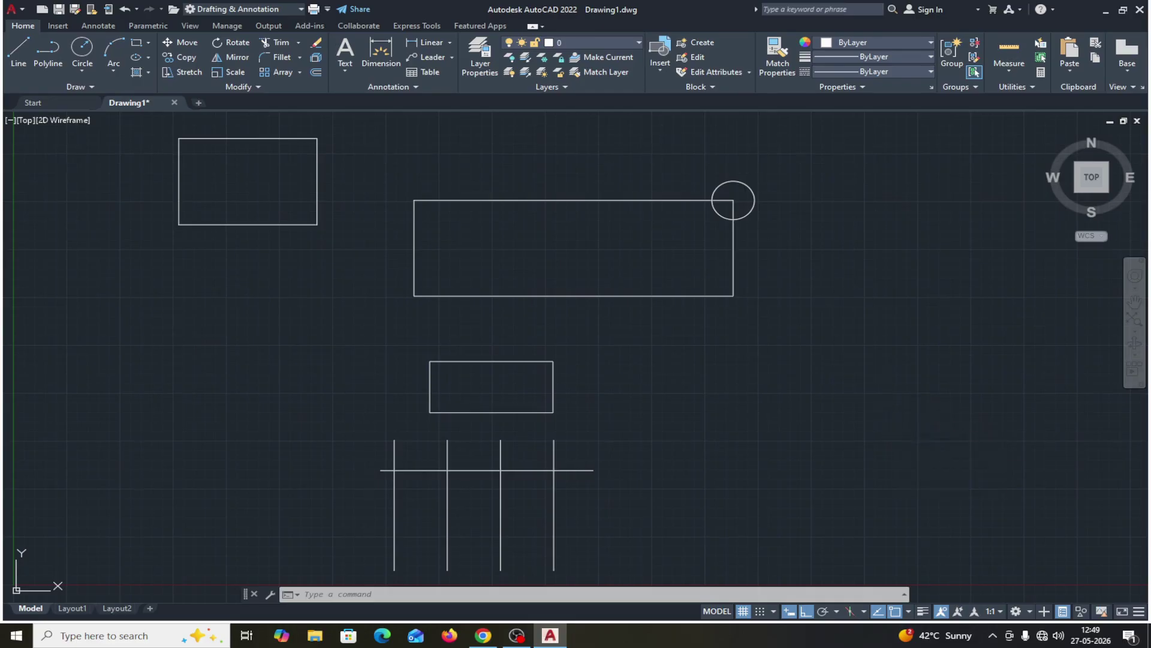
left_click(589, 337)
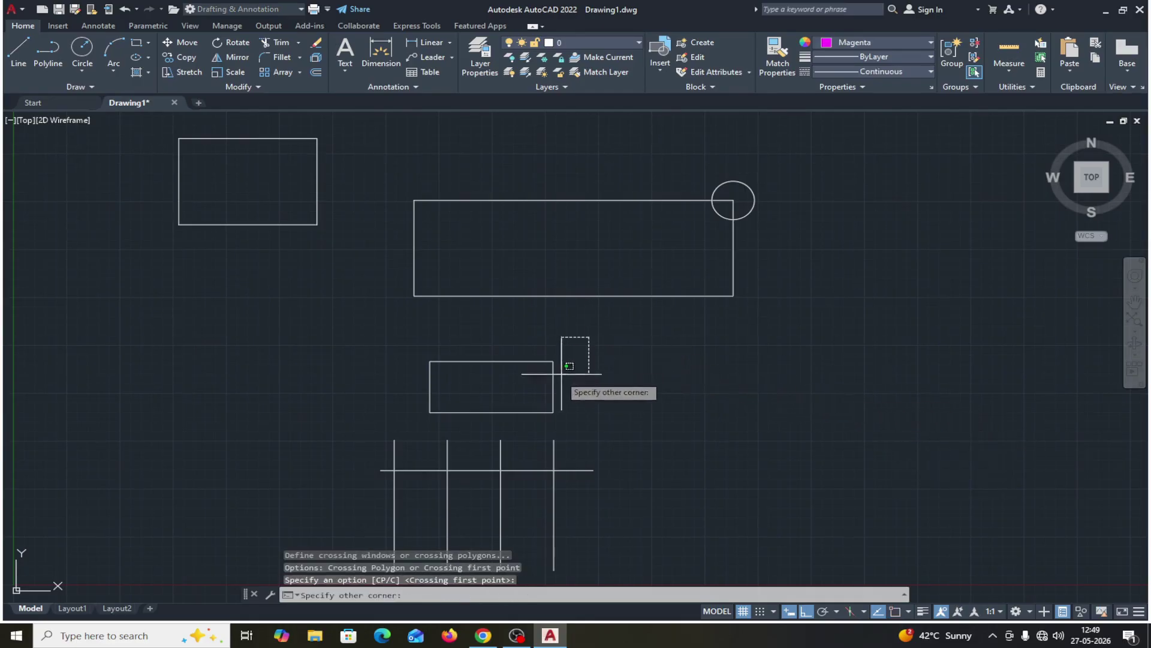
left_click(525, 429)
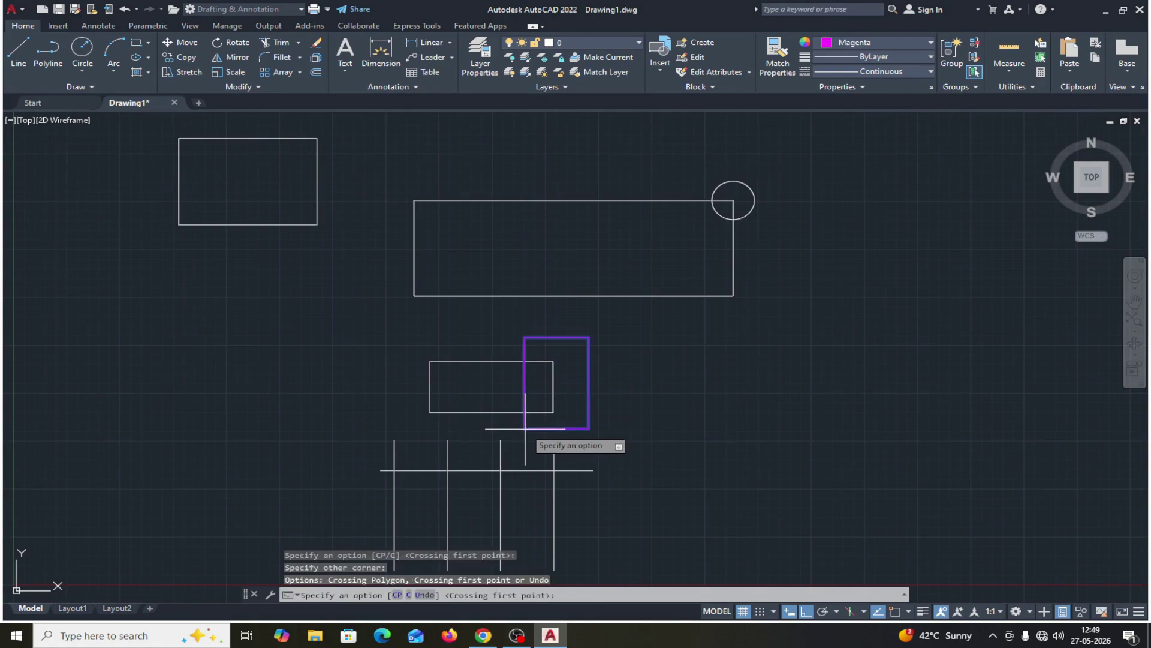
left_click(804, 150)
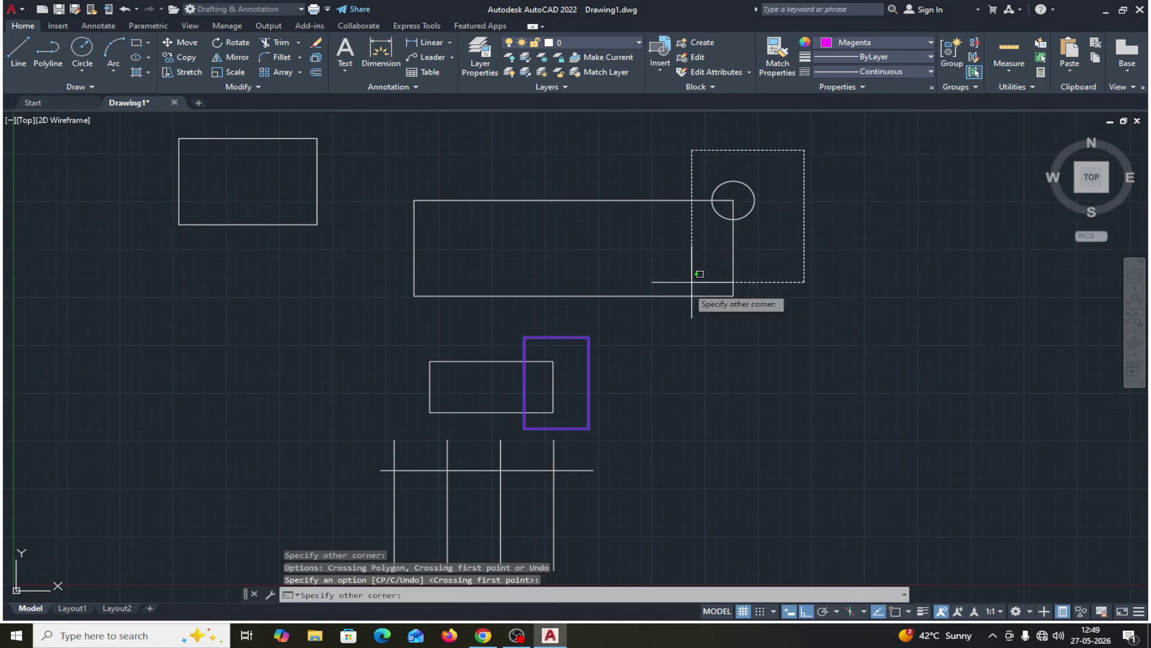
left_click(667, 316)
left_click(346, 124)
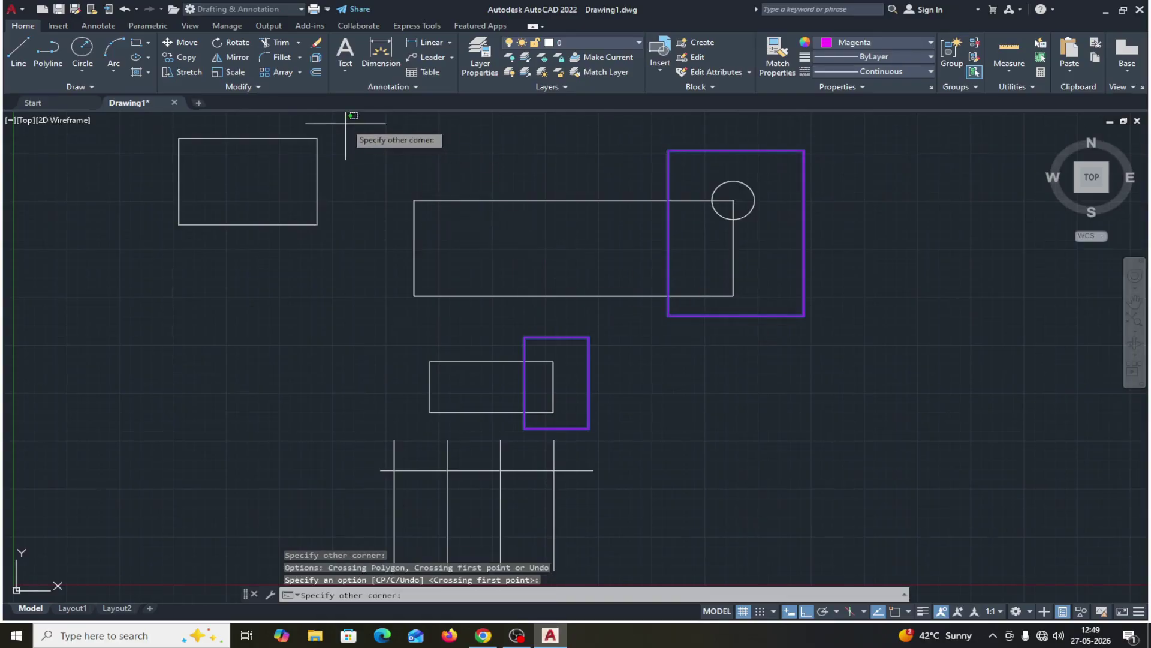
left_click(264, 248)
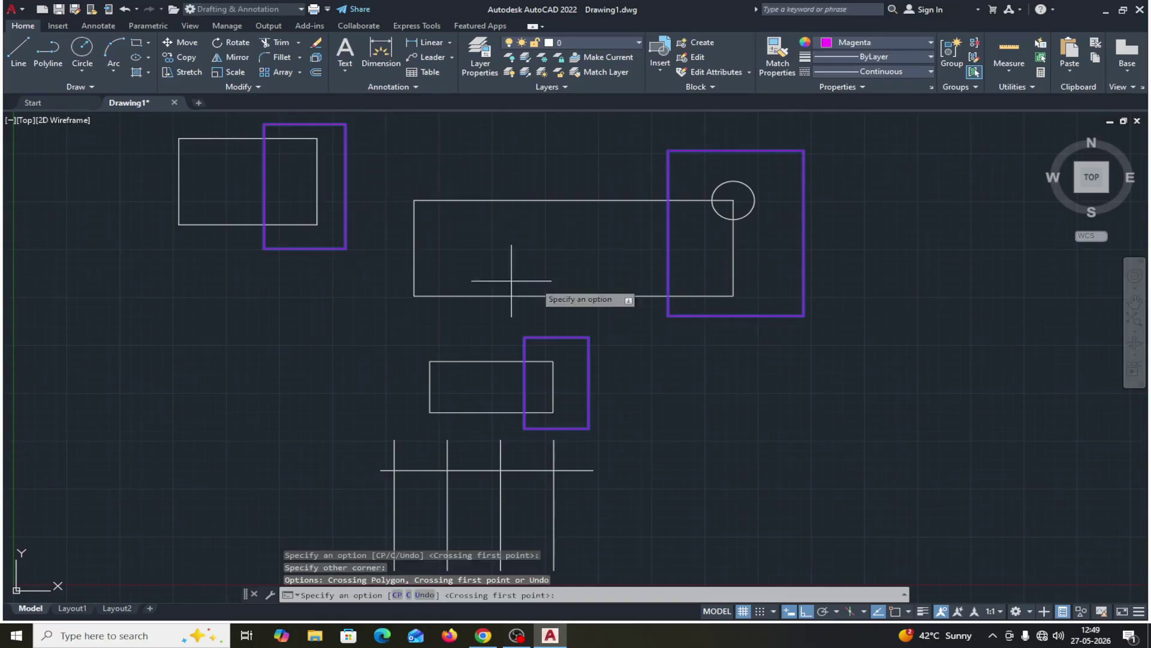
key("Return")
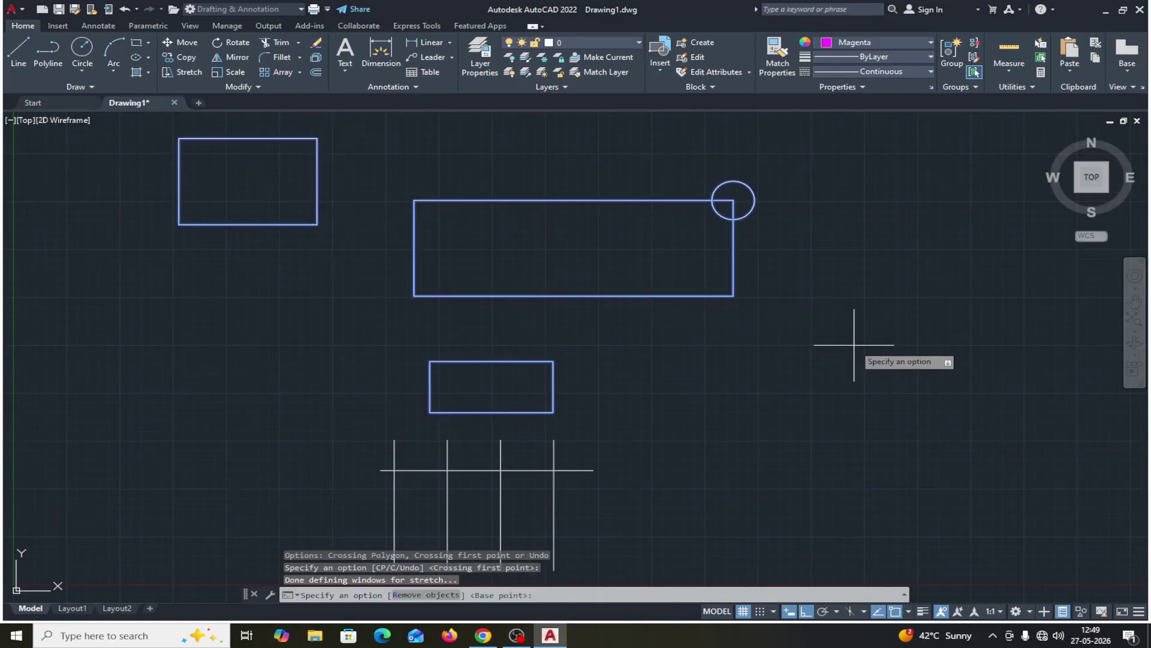
left_click(733, 295)
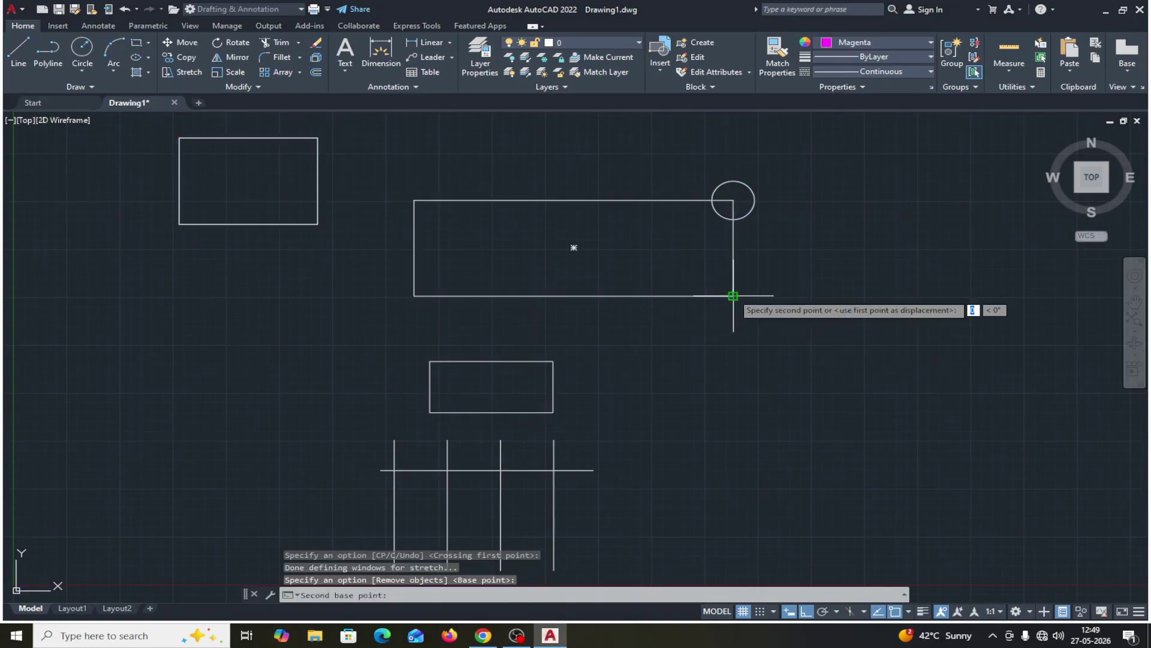
left_click(787, 296)
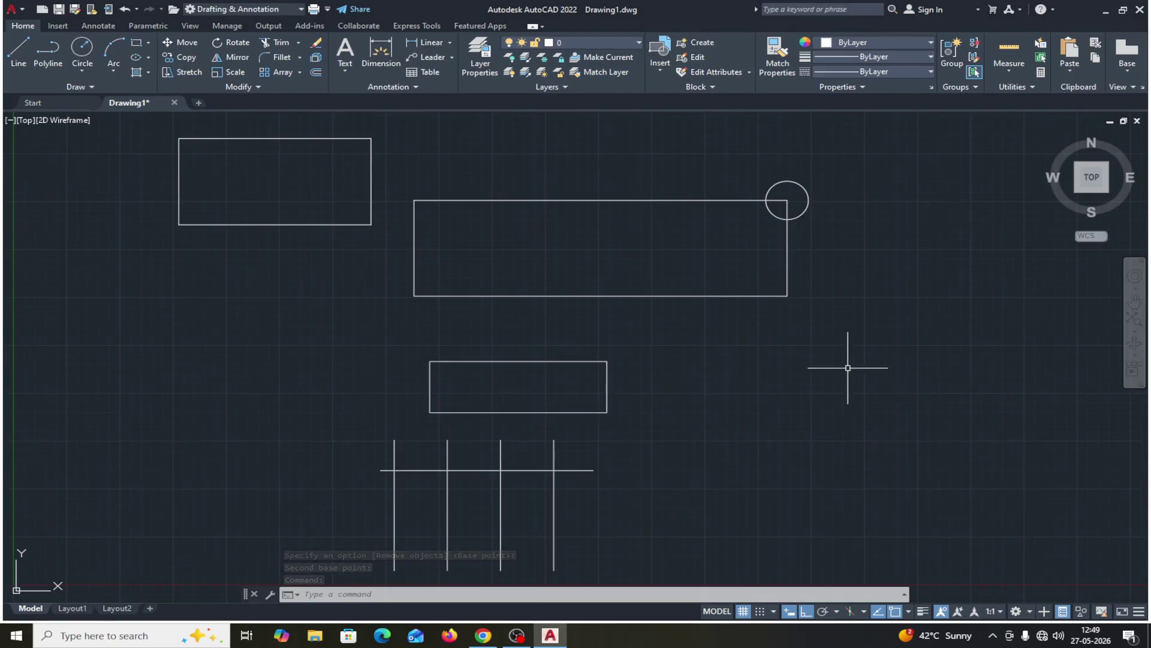
Step: Try to stretch the largest rectangle's right end and circle inward by 200 from the lower-right corner, and undo the stretch
mouse_move(843, 378)
middle_mouse_down()
mouse_move(729, 324)
mouse_move(979, 360)
mouse_move(880, 376)
mouse_move(696, 329)
mouse_move(812, 339)
mouse_move(786, 373)
mouse_move(956, 378)
mouse_move(766, 350)
mouse_move(805, 358)
middle_mouse_up()
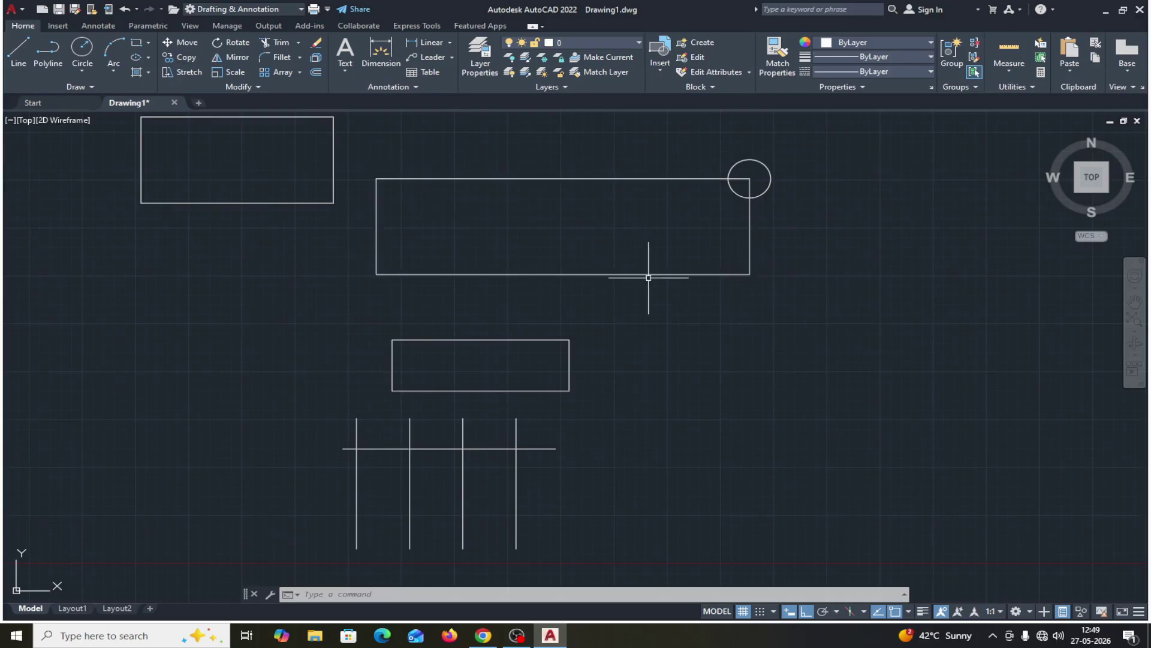
left_click(196, 74)
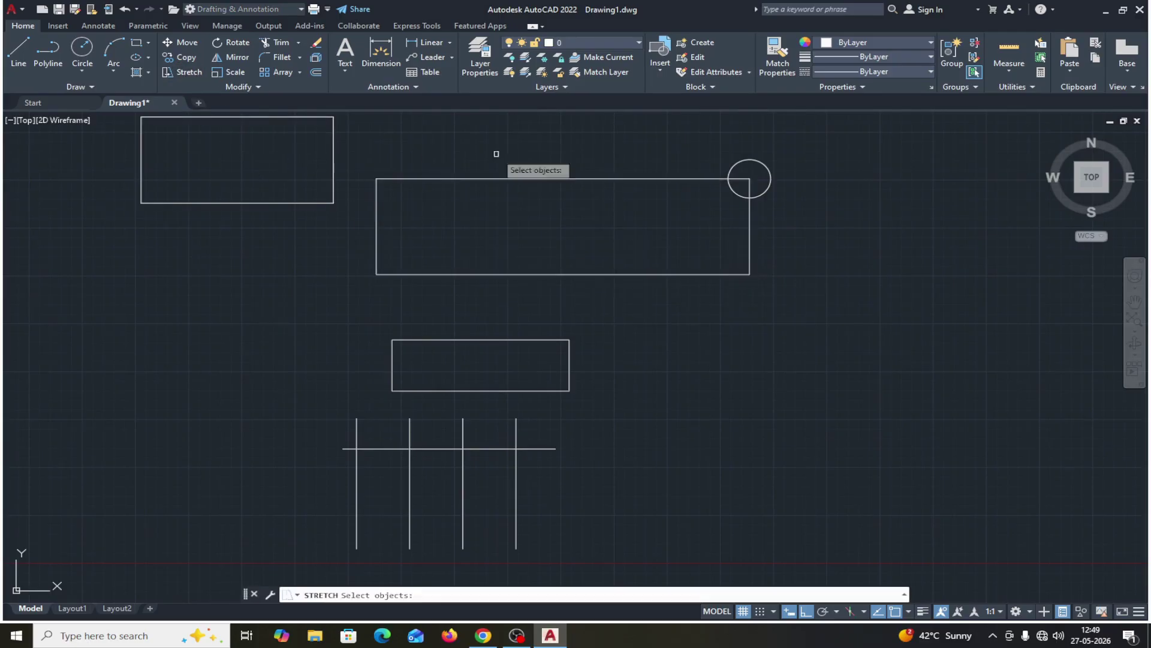
left_click(810, 142)
left_click(682, 294)
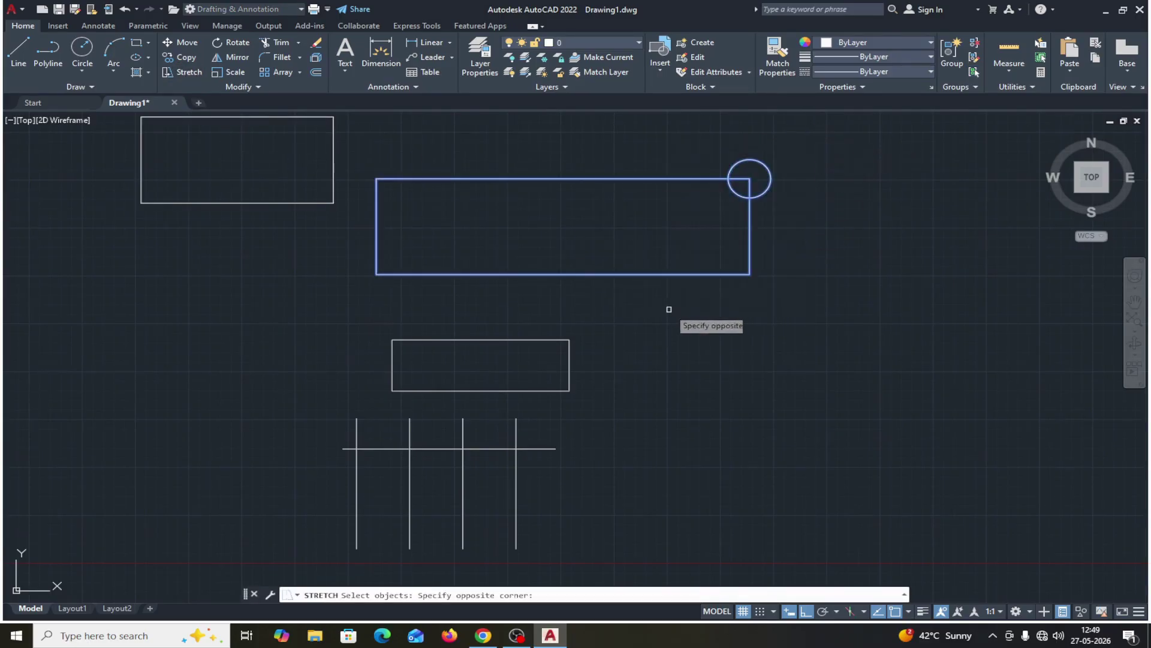
key("Return")
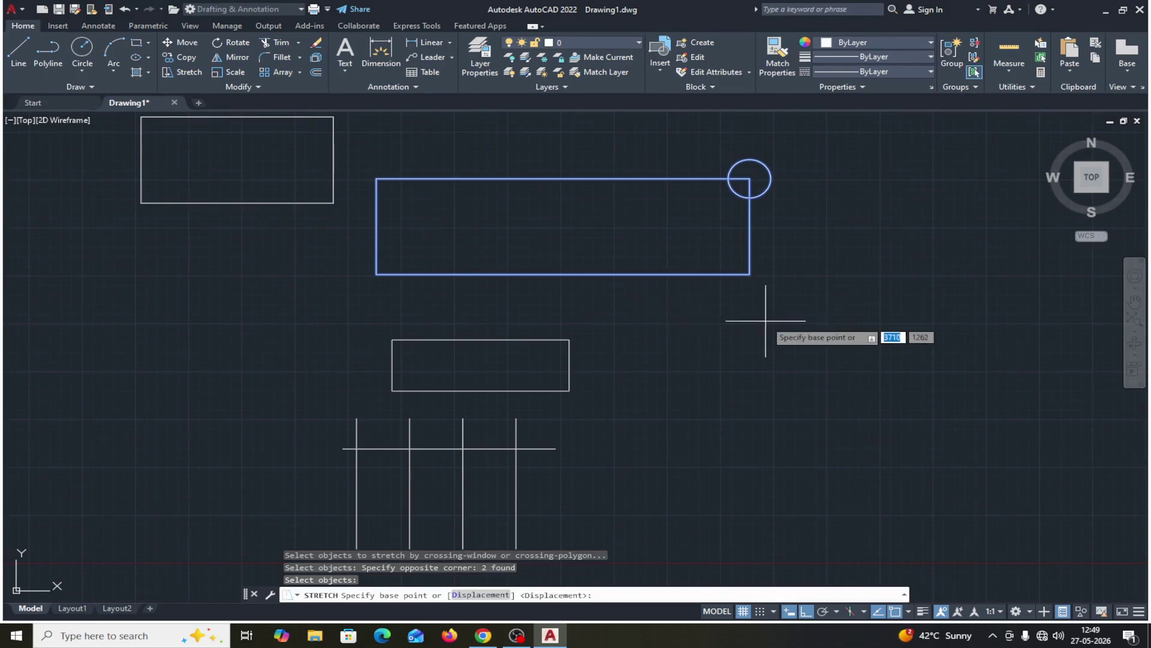
left_click(750, 274)
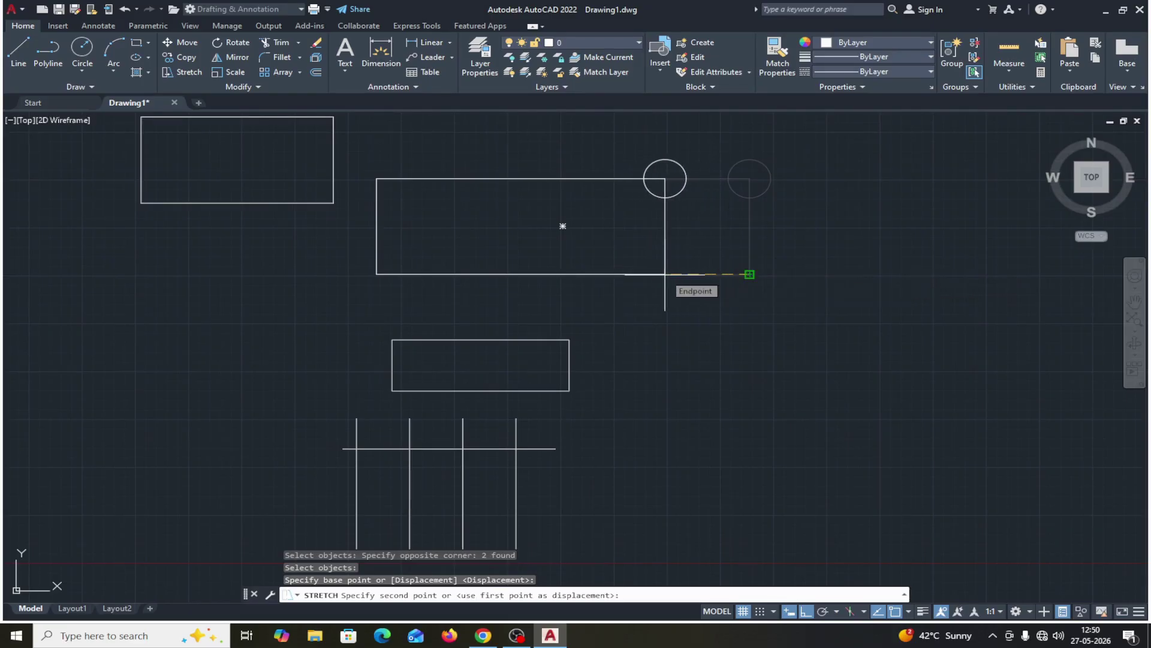
type("200")
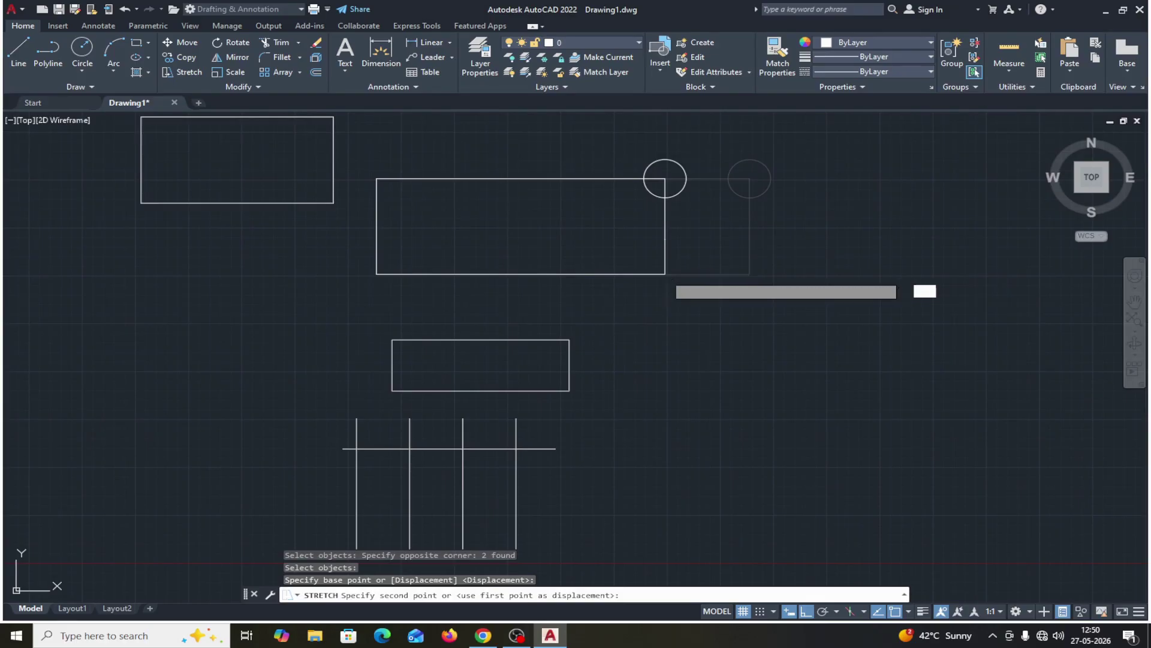
key("Return")
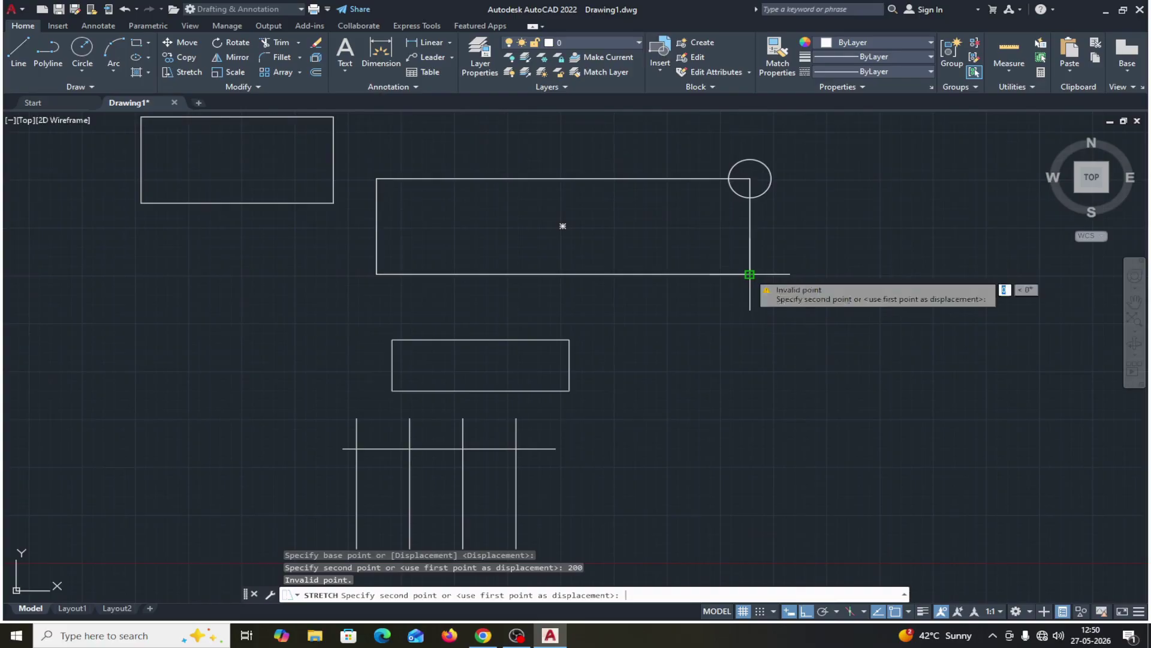
key("Return")
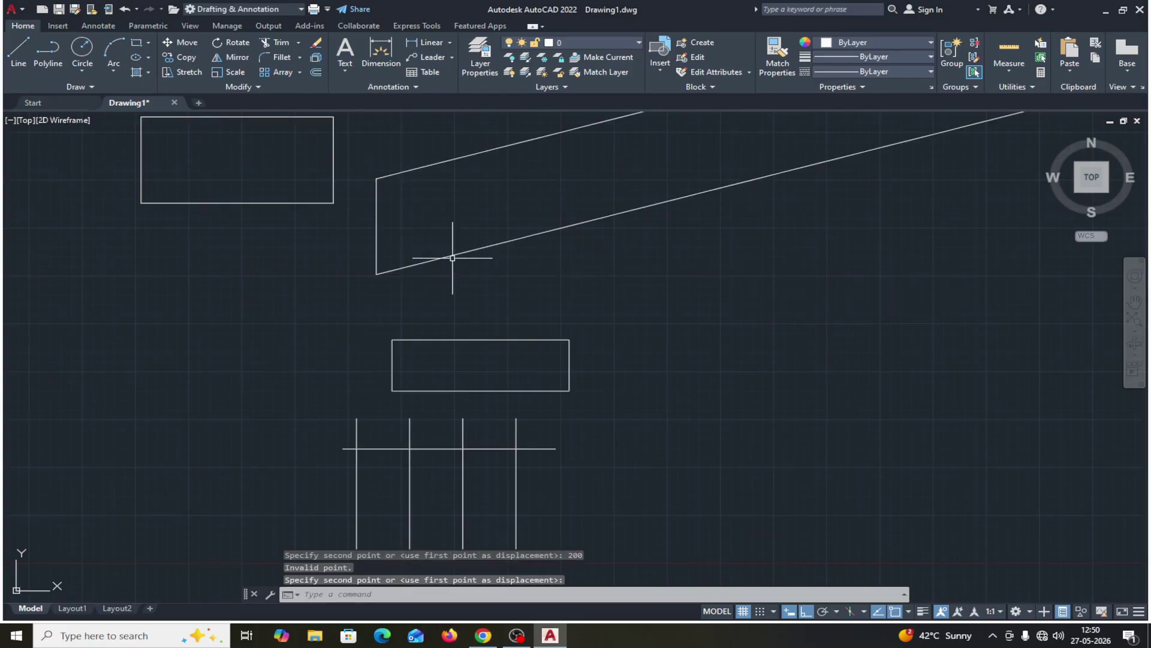
left_click(125, 9)
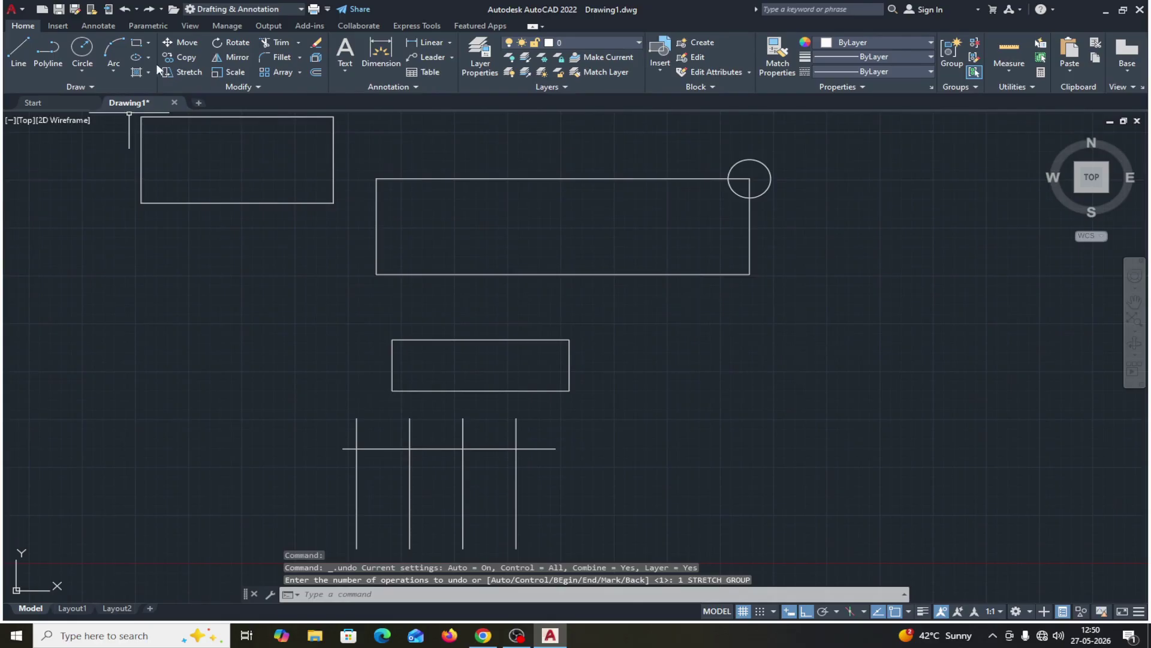
Step: Retry stretching the largest rectangle's right end together with the circle inward by 200, based on its lower-right corner
left_click(181, 72)
left_click(826, 139)
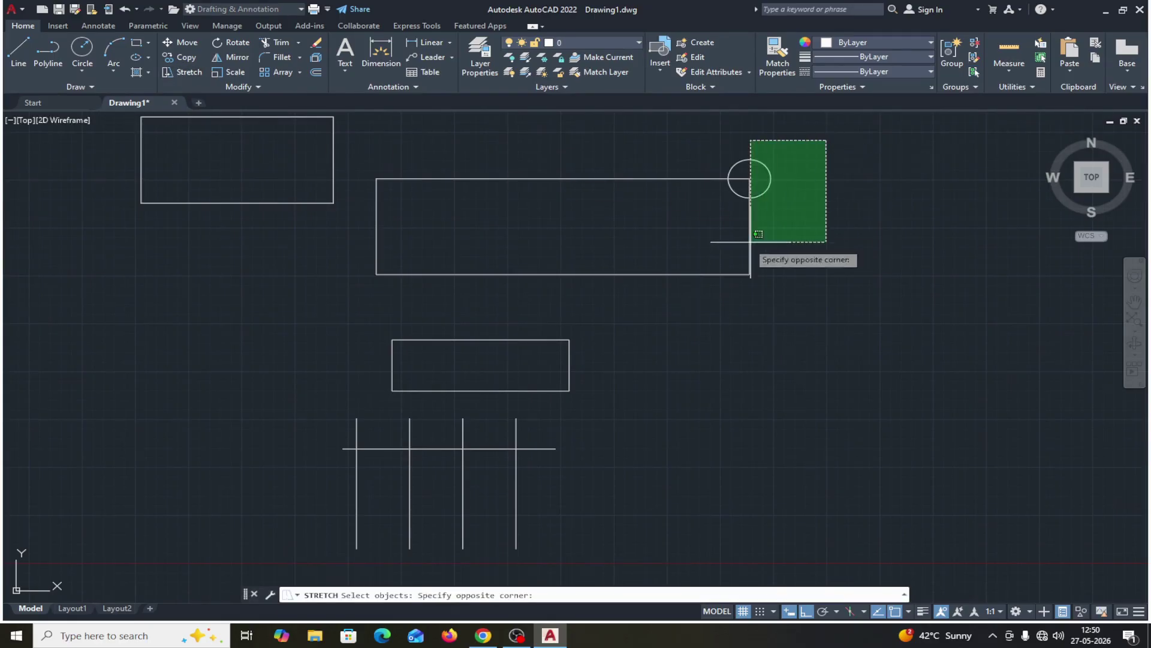
left_click(675, 309)
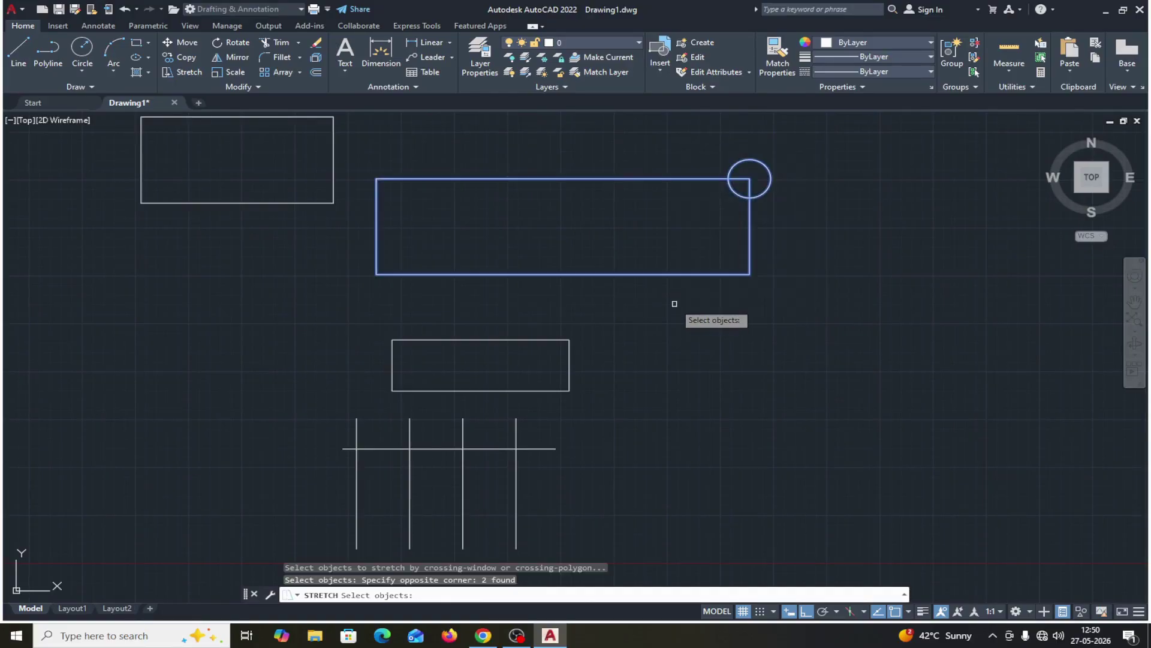
key("Return")
left_click(750, 274)
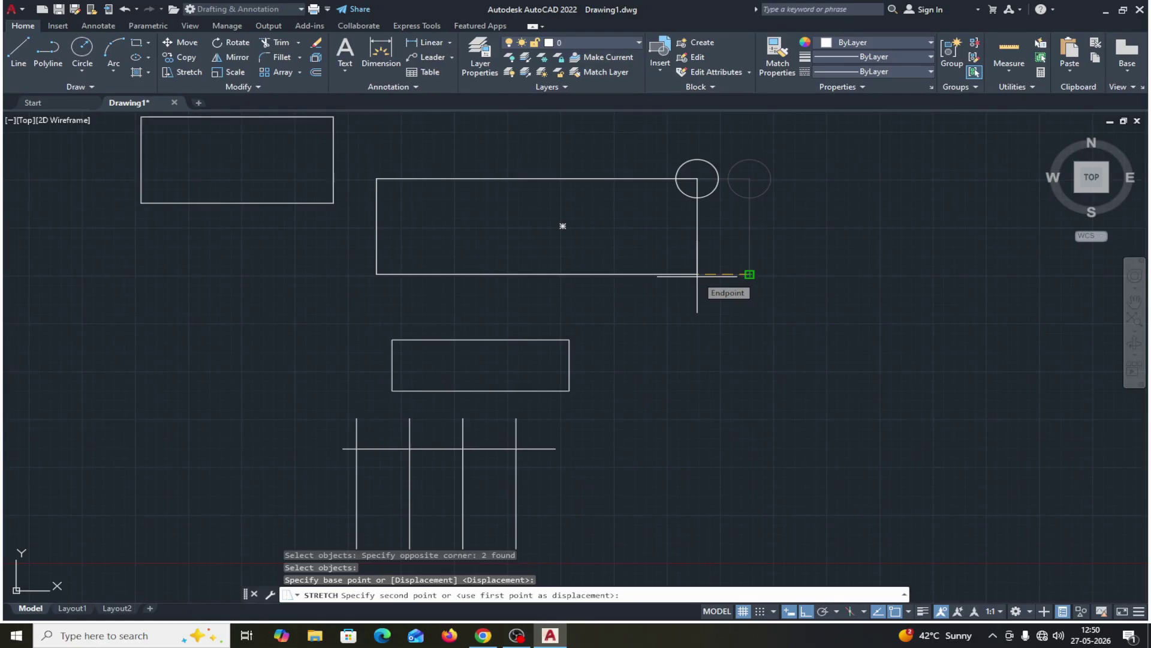
type("200")
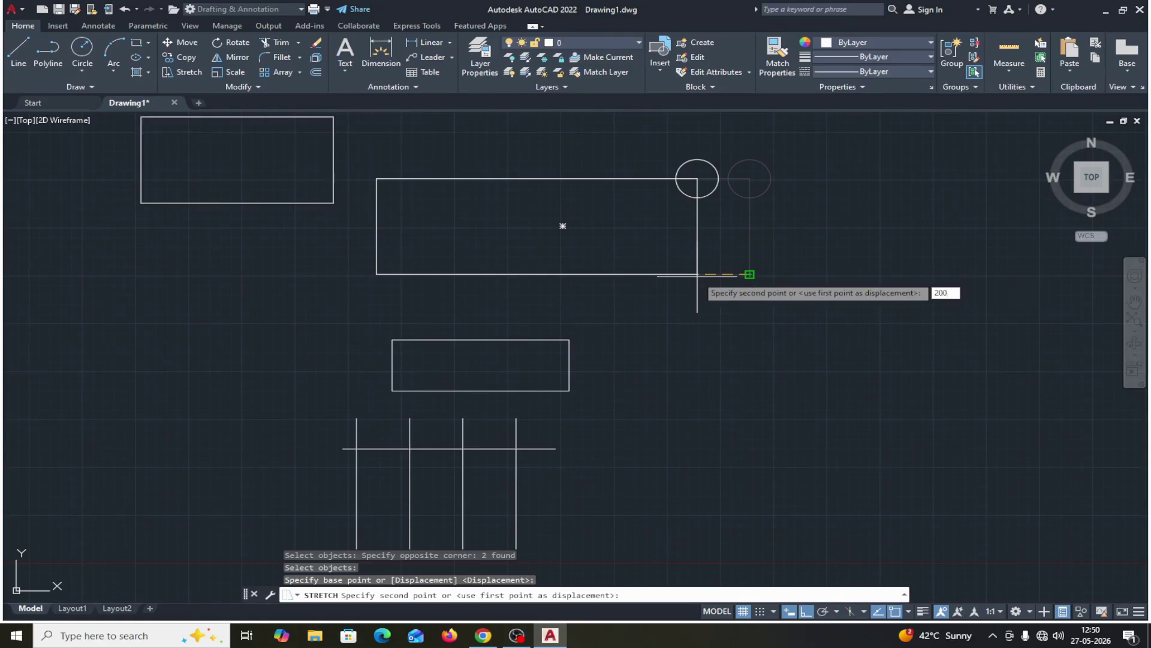
key("Return")
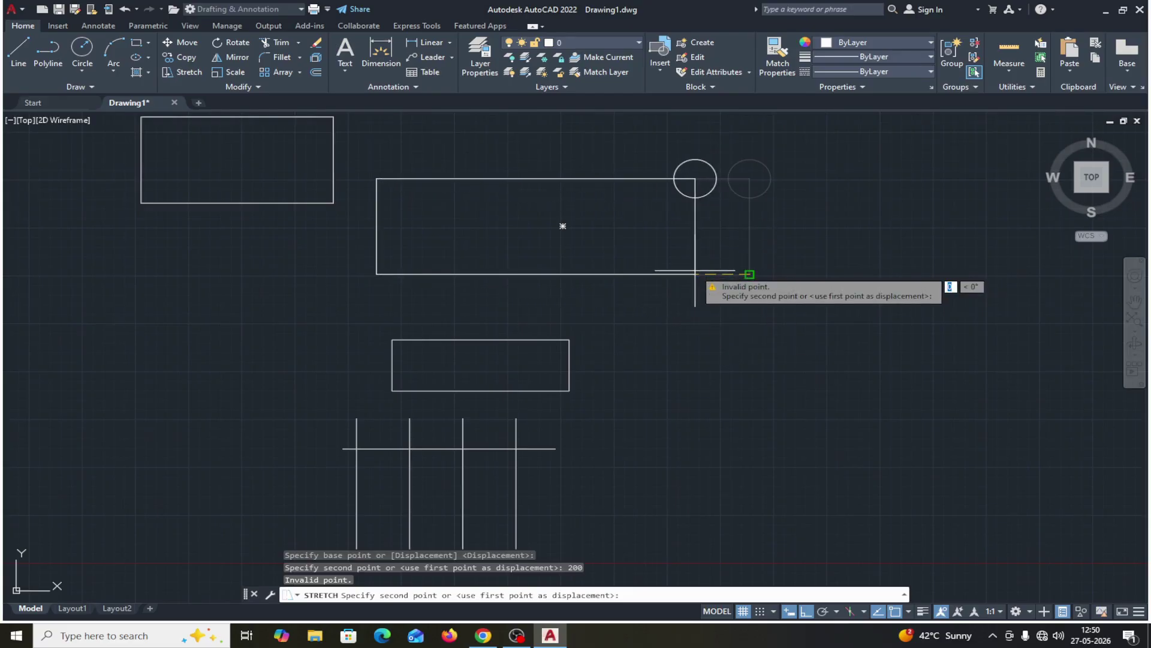
left_click(695, 270)
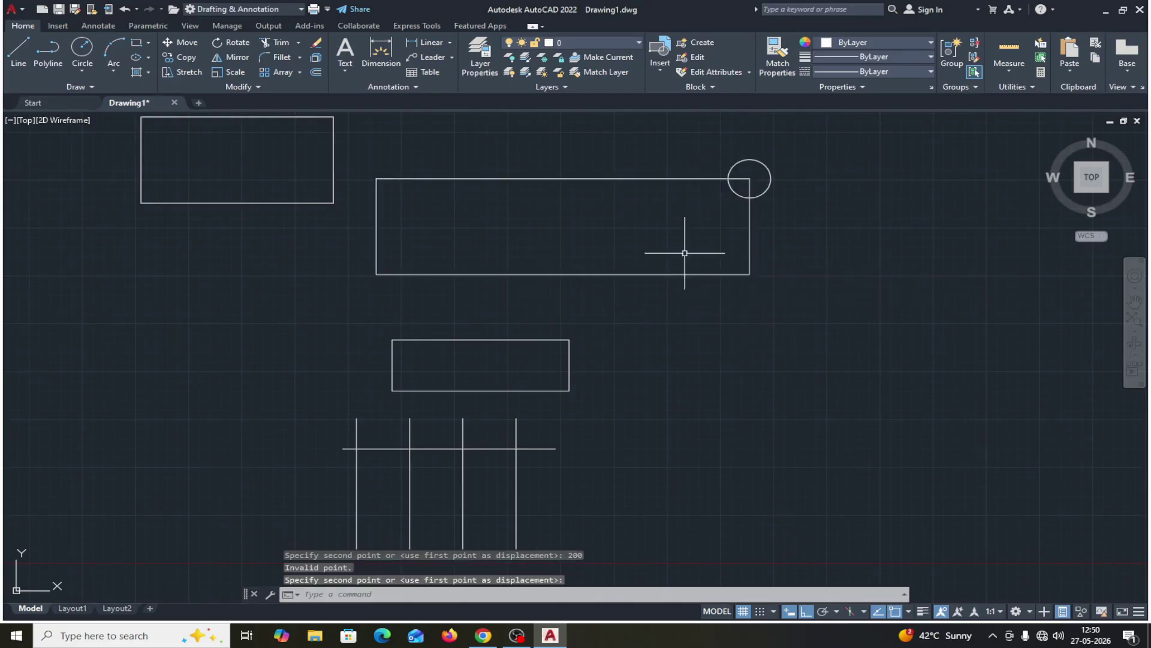
Step: Stretch the largest rectangle's right end together with the circle inward using the Displacement option with a displacement of -100,0
mouse_move(667, 279)
middle_mouse_down()
mouse_move(596, 290)
mouse_move(740, 275)
middle_mouse_up()
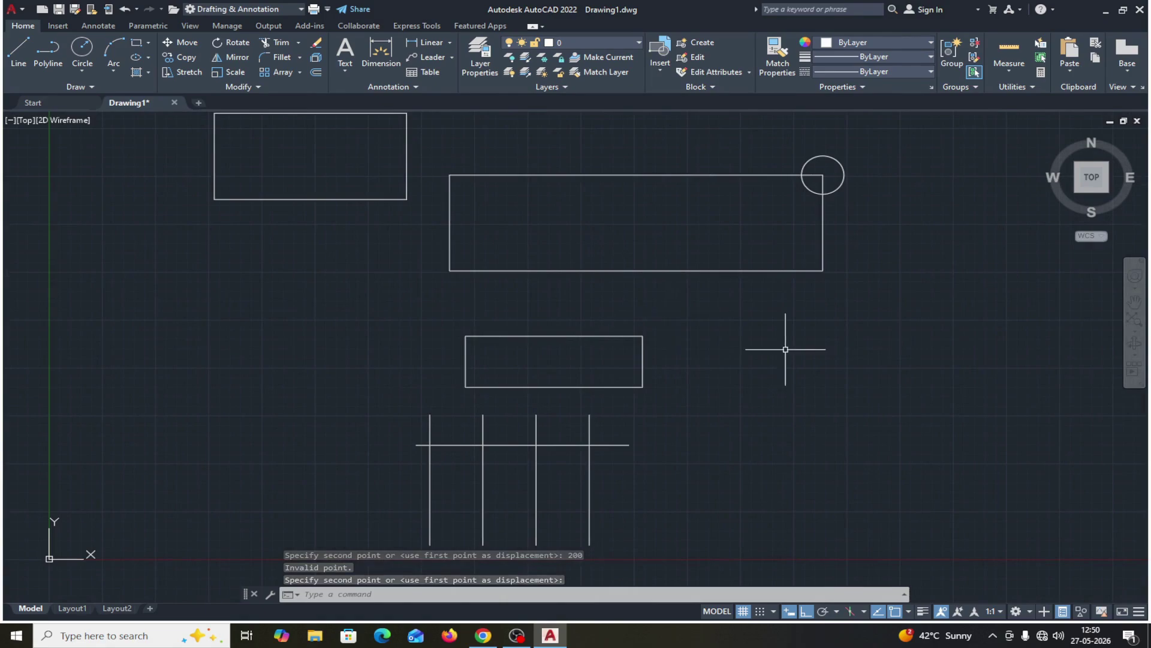
left_click(192, 70)
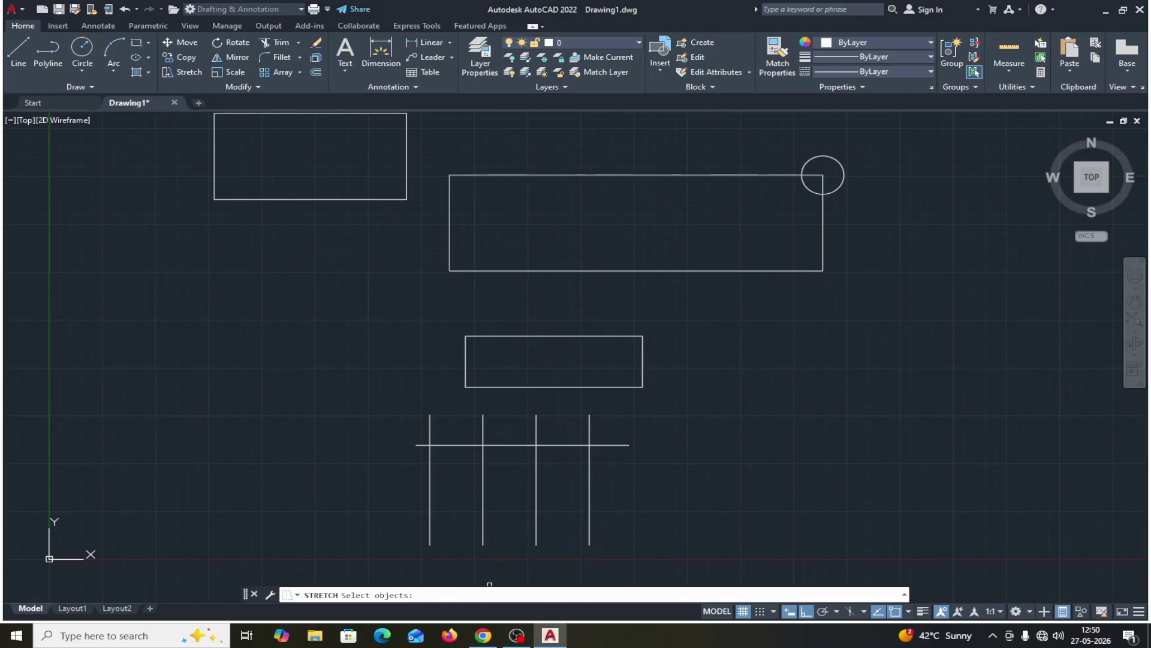
left_click(868, 138)
left_click(744, 305)
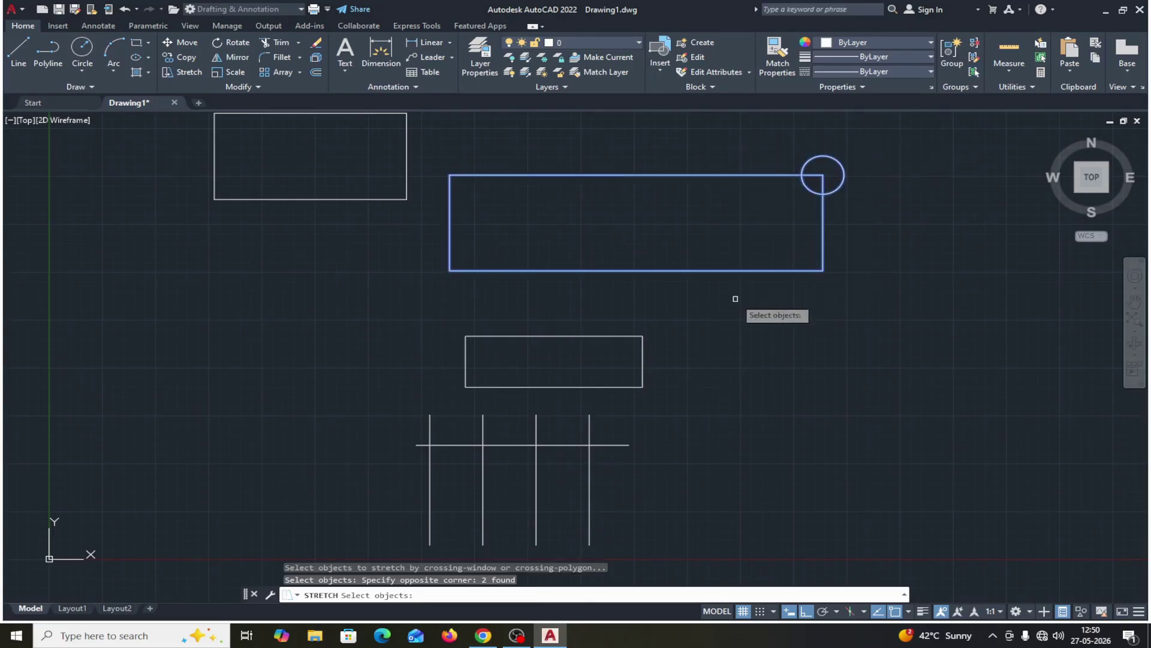
key("Return")
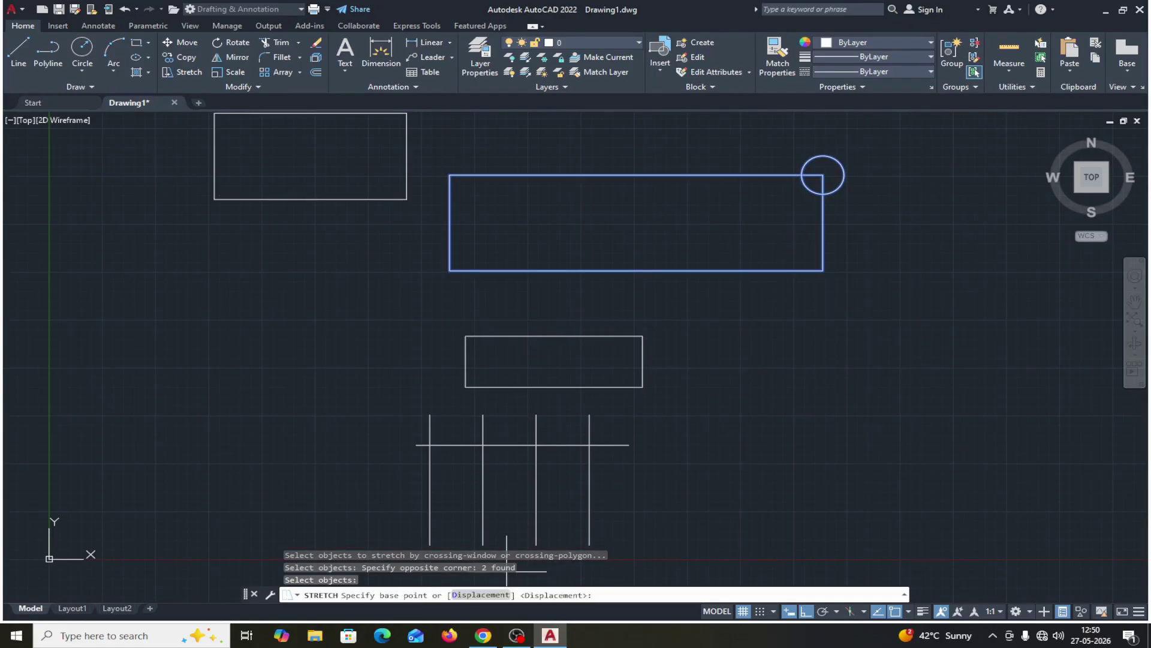
left_click(479, 595)
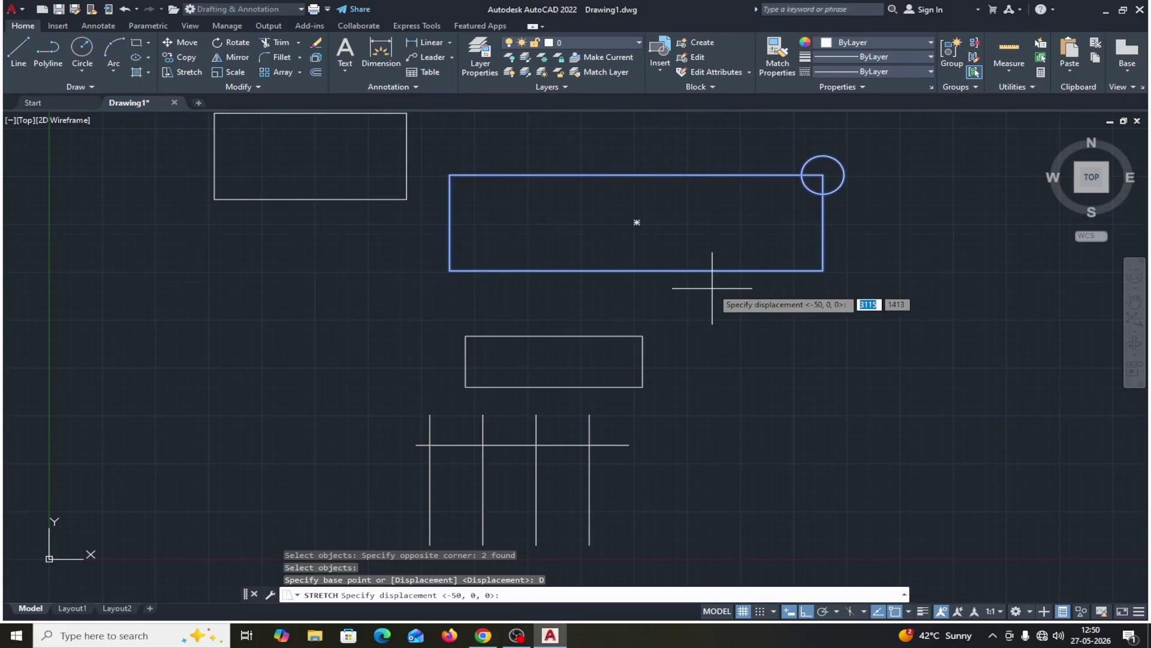
type("-100")
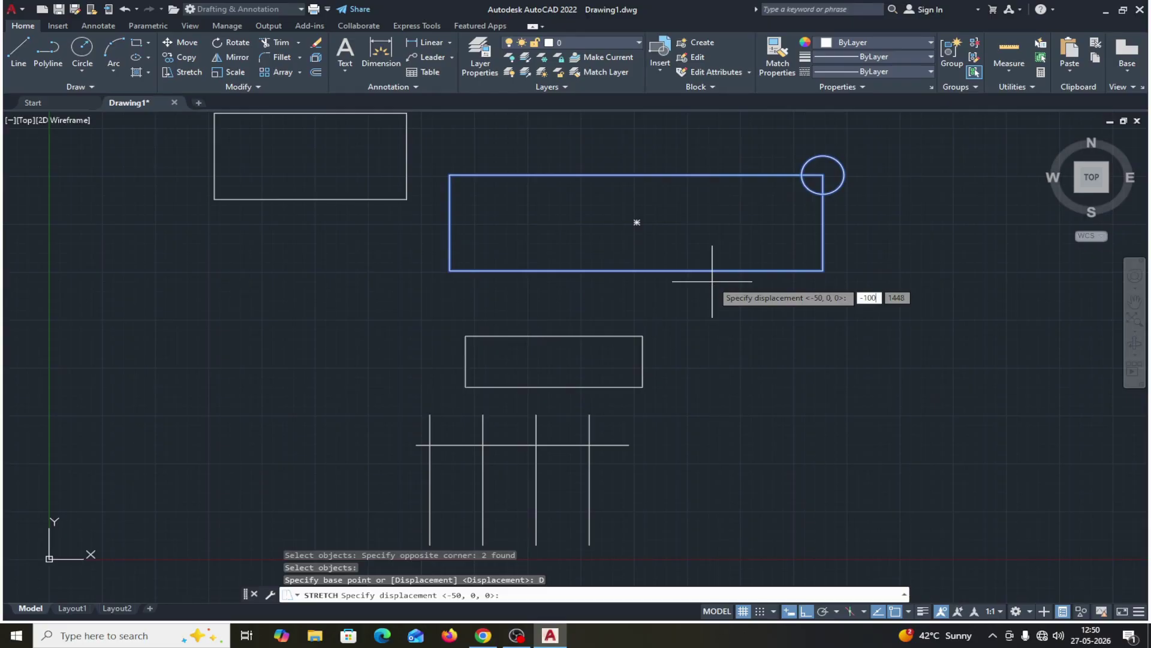
key("Tab")
key("Return")
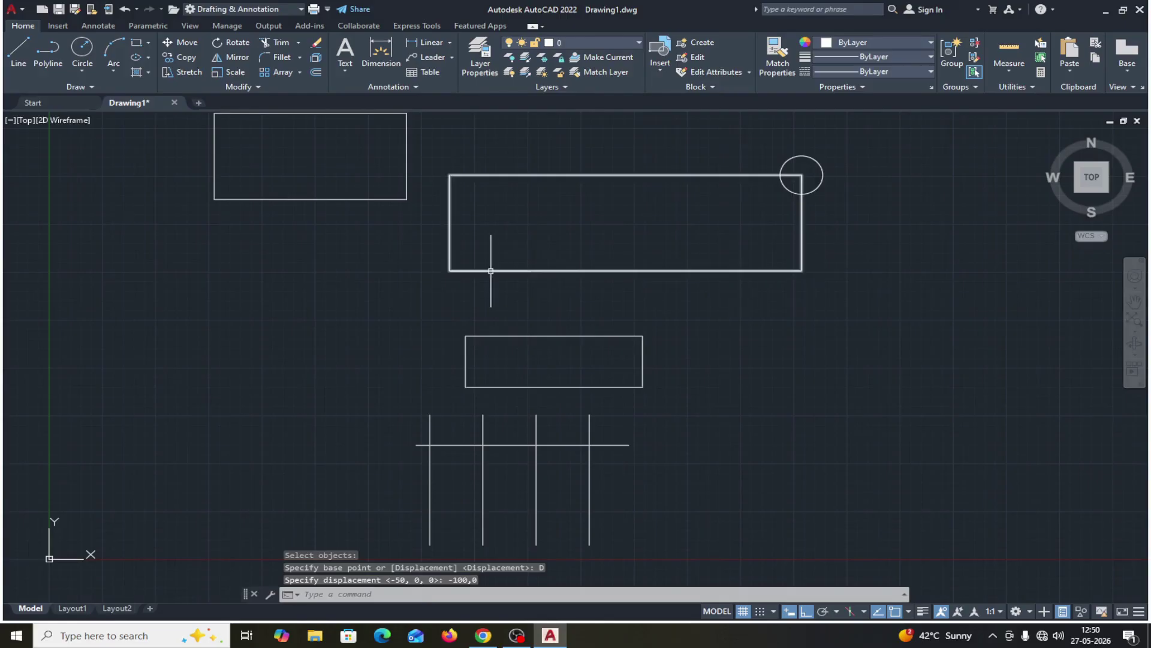
mouse_move(783, 414)
middle_mouse_down()
mouse_move(739, 424)
mouse_move(732, 409)
mouse_move(818, 455)
mouse_move(744, 462)
mouse_move(753, 441)
middle_mouse_up()
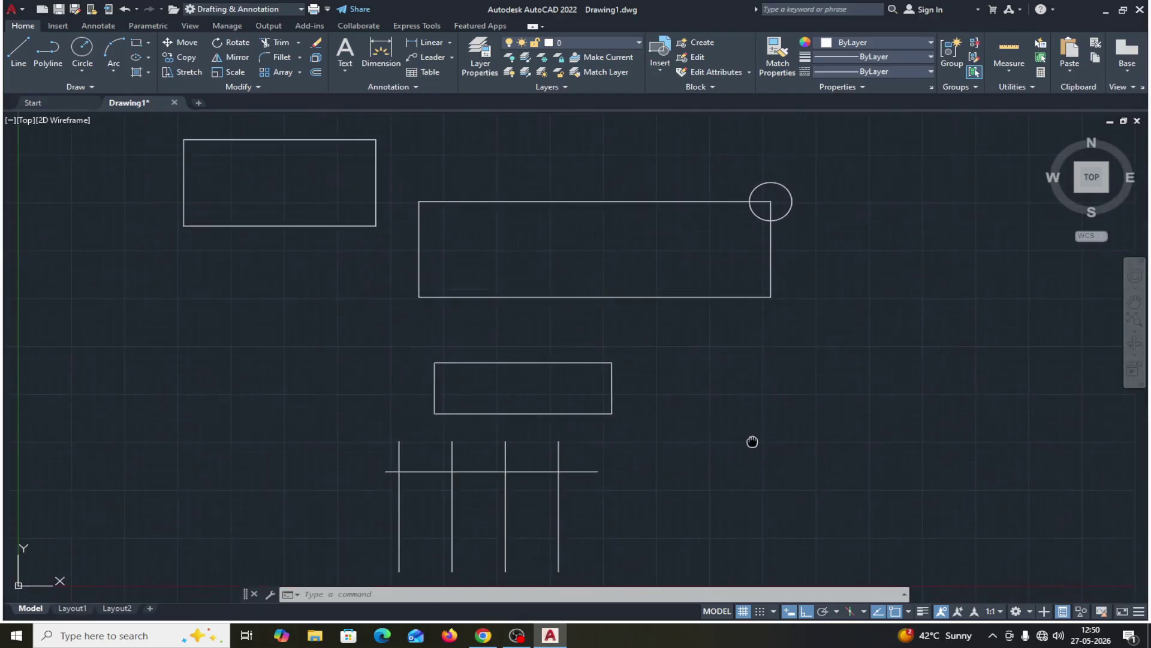